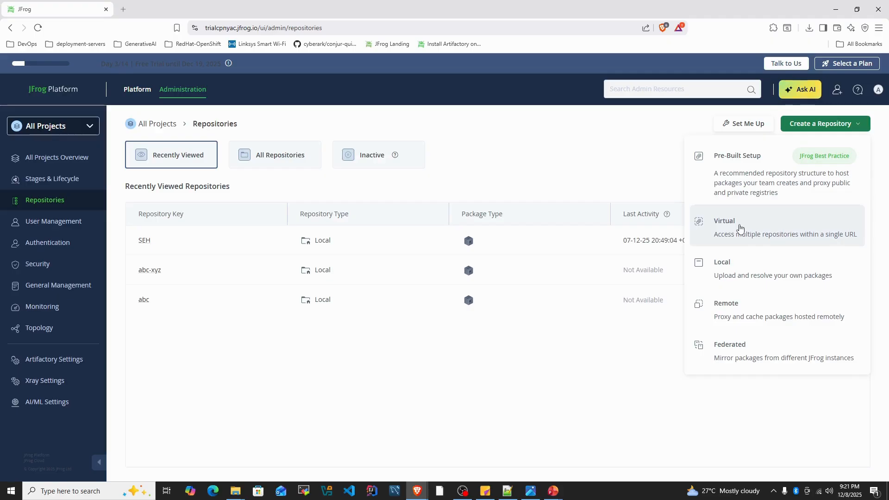
- Start a new local repository of the Docker package type and set its repository key to seh-docker
left_click(734, 274)
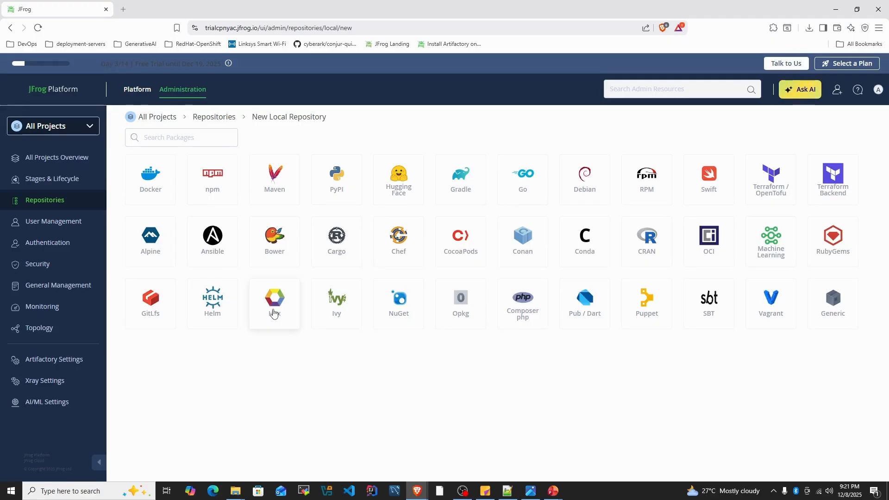
left_click(151, 186)
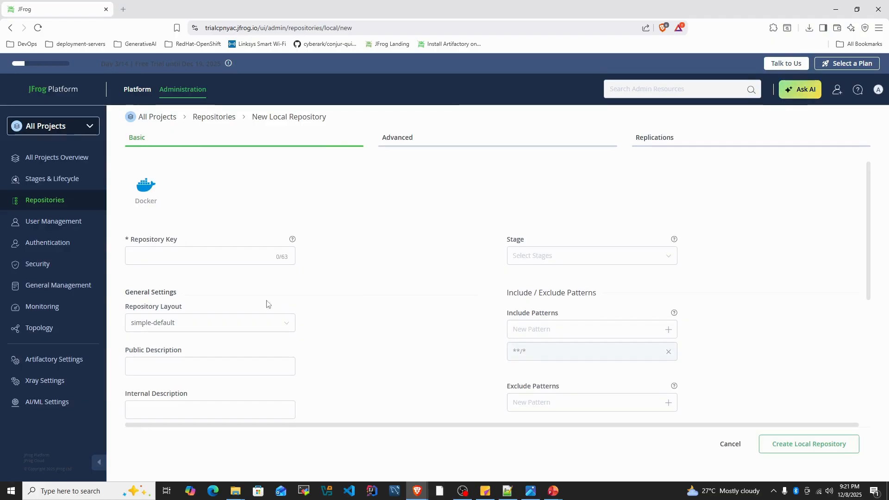
mouse_move(37, 264)
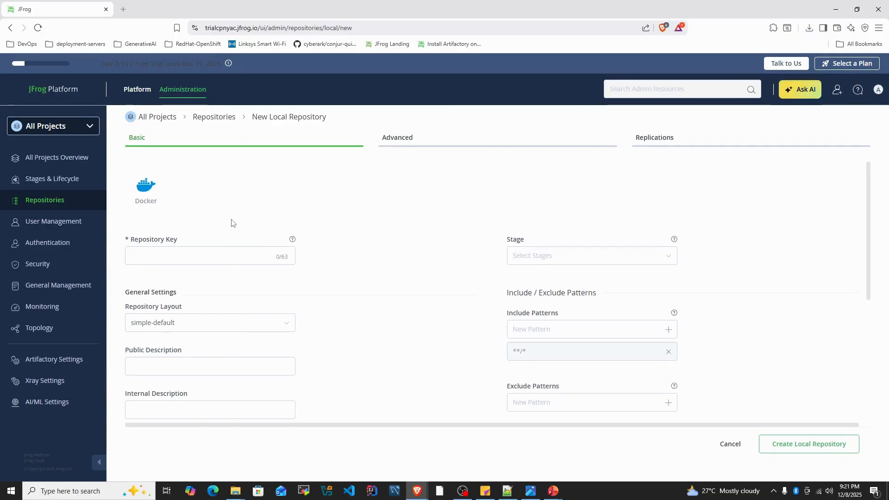
left_click(158, 254)
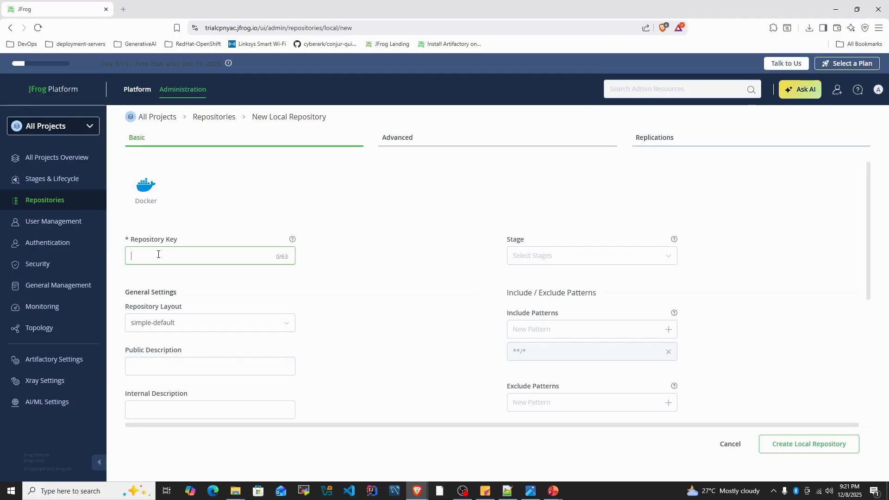
type("seh-docker")
- Review the Docker repository's basic settings, create the local repository, and postpone the Docker client setup
scroll(440, 320, "down", 2)
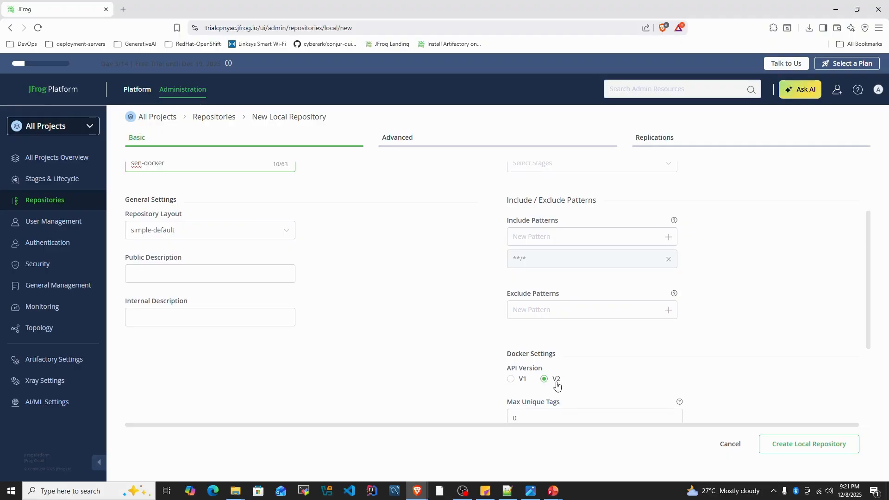
scroll(569, 379, "down", 1)
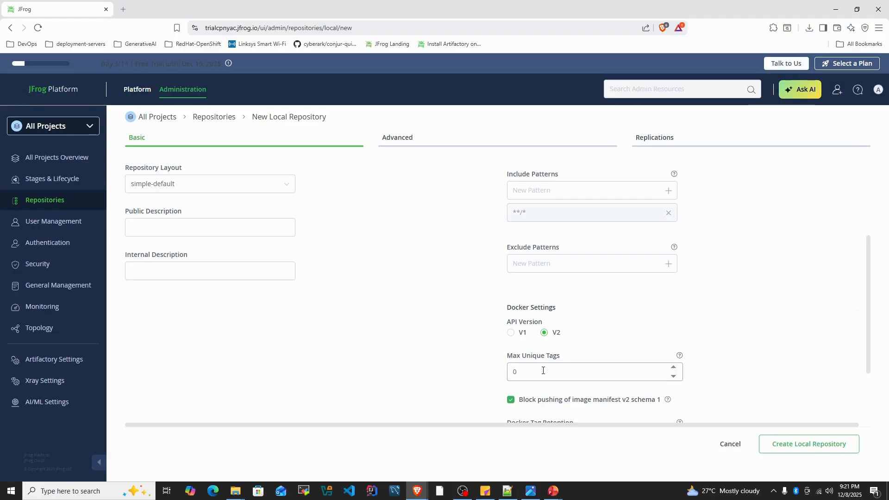
scroll(272, 293, "up", 2)
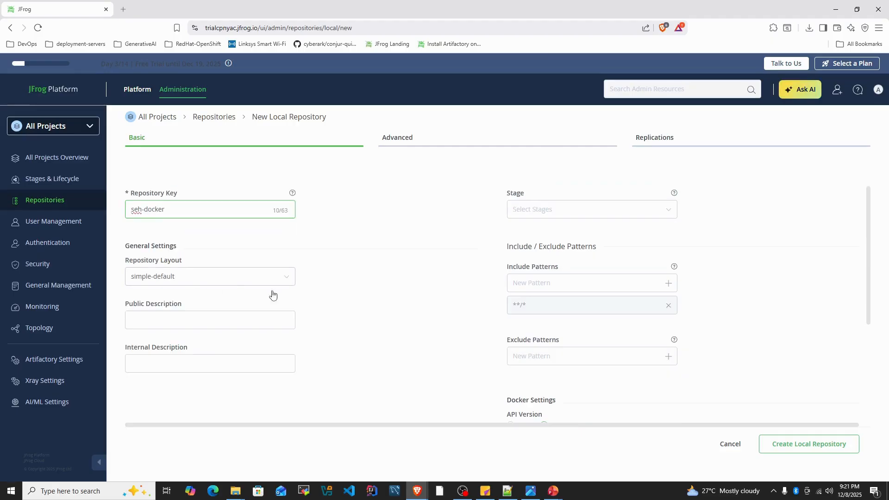
scroll(365, 333, "down", 2)
scroll(329, 330, "down", 2)
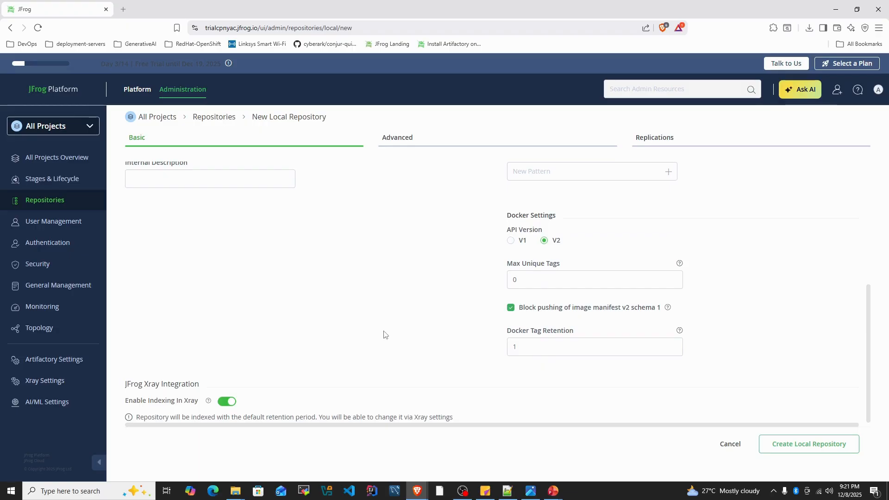
left_click(813, 451)
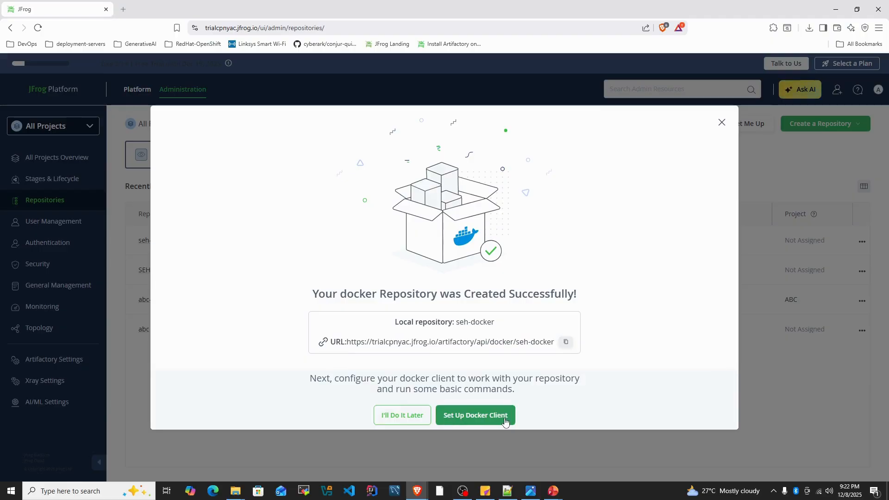
left_click(391, 417)
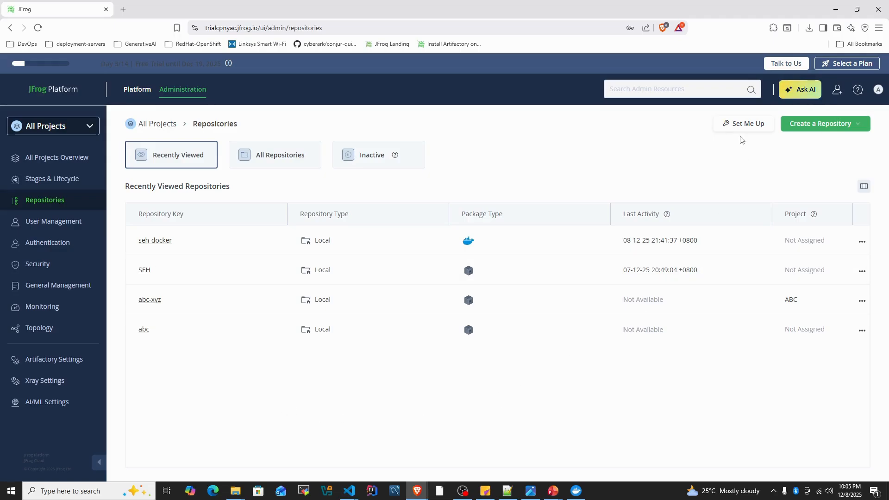
- Create the pre-built set of local, remote and virtual Docker repositories with the prefix seh-test
left_click(843, 128)
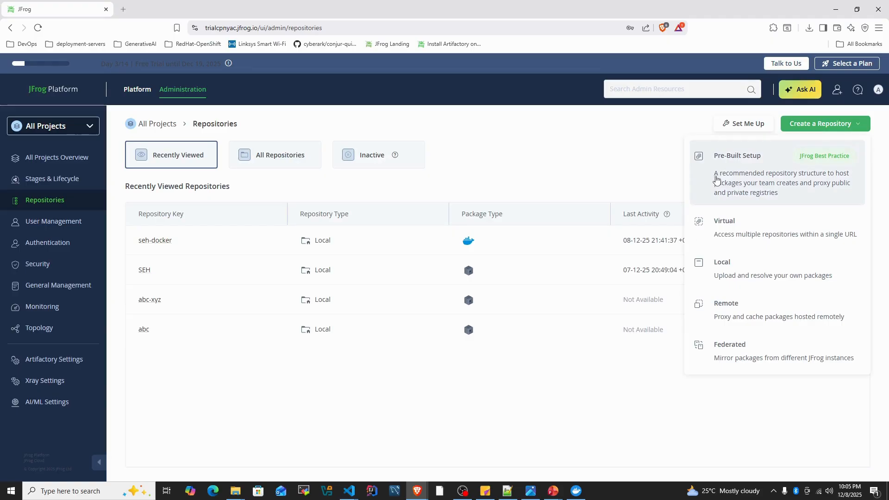
left_click(728, 177)
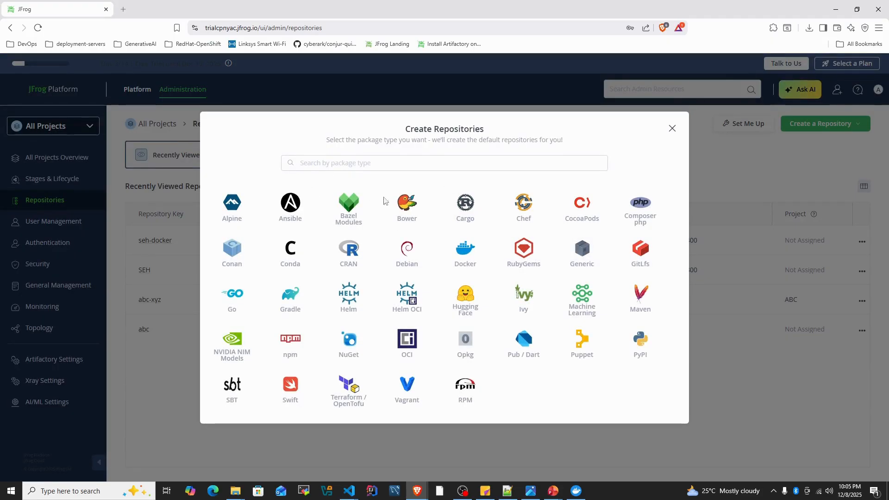
left_click(464, 253)
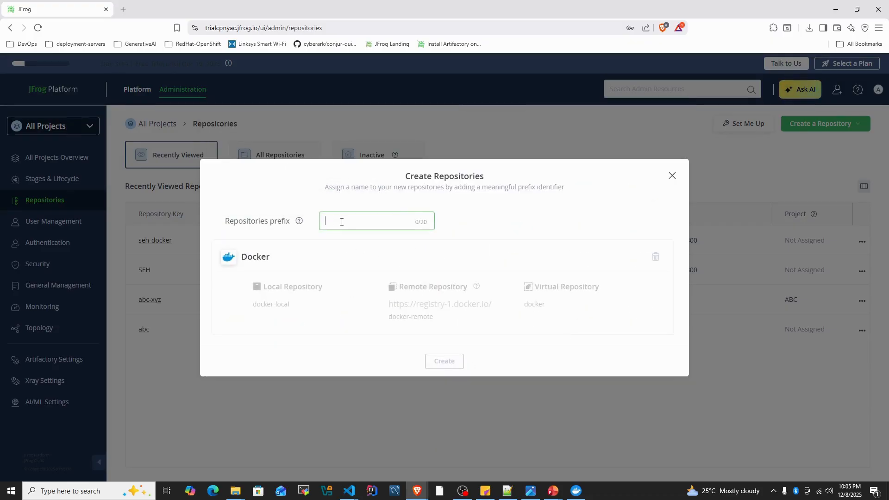
type("s")
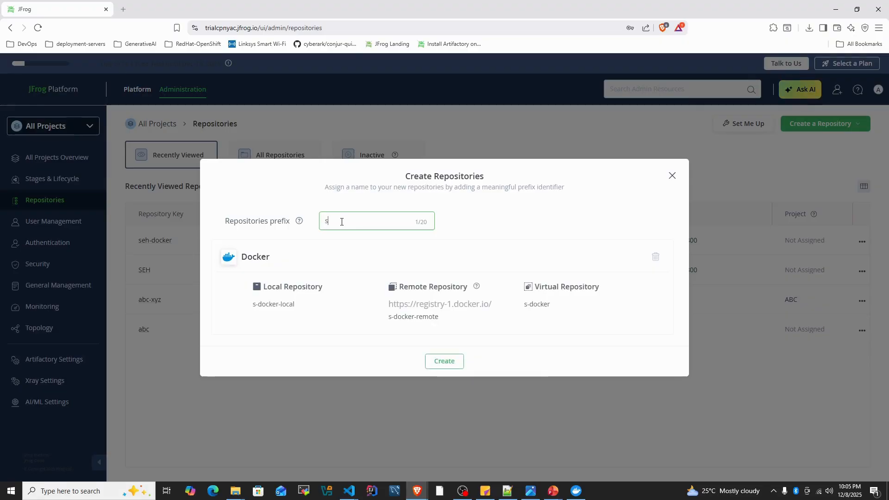
type("eh-test")
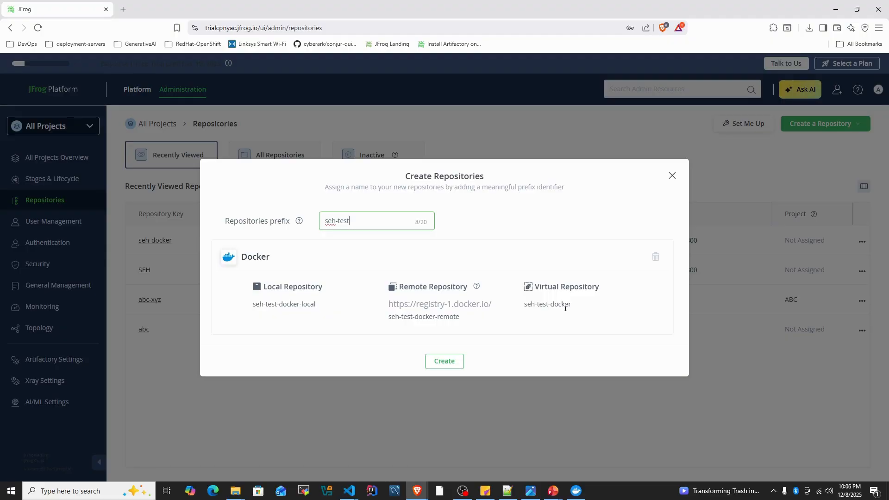
left_click(450, 361)
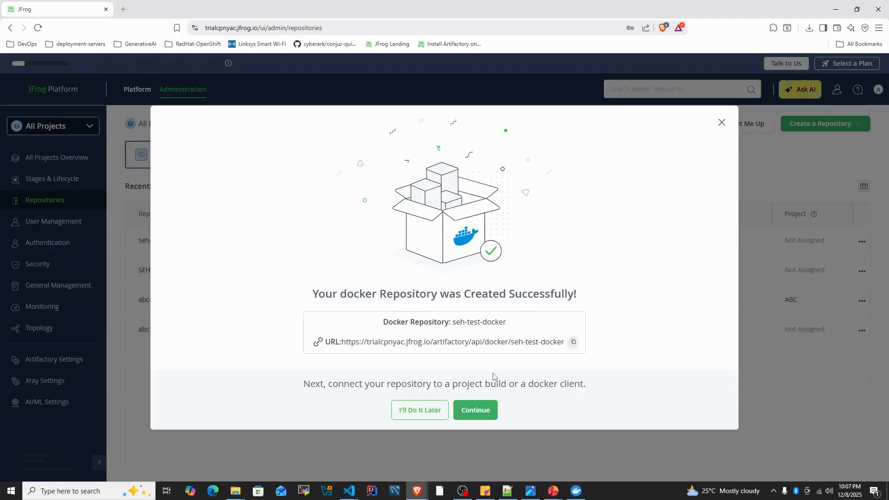
- Continue to the connection options, look at the available CI tools, and open the Docker Client setup instead
left_click(481, 413)
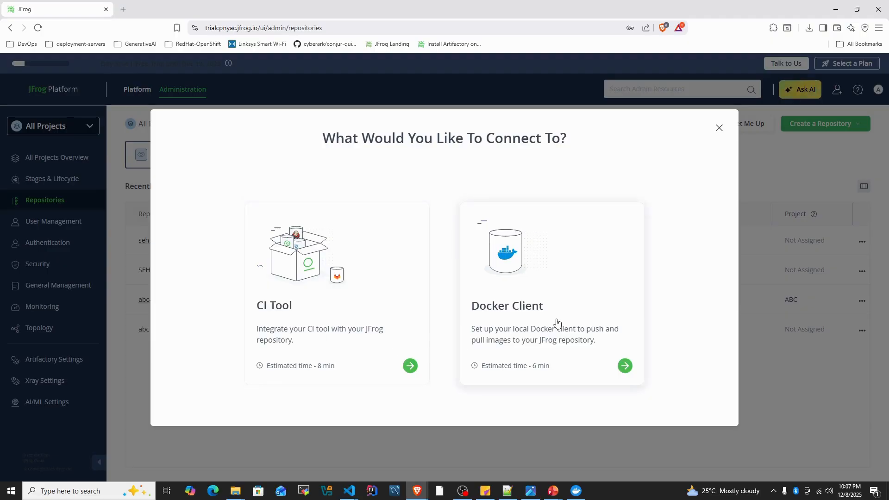
left_click(339, 318)
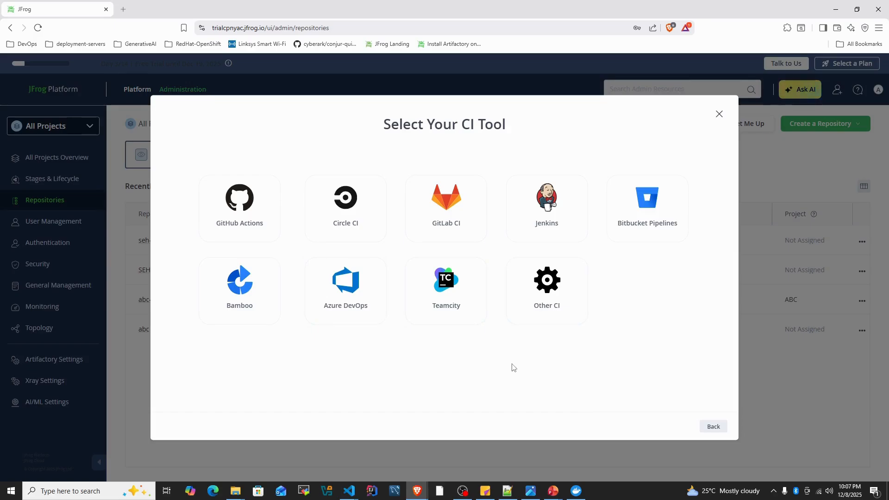
left_click(714, 427)
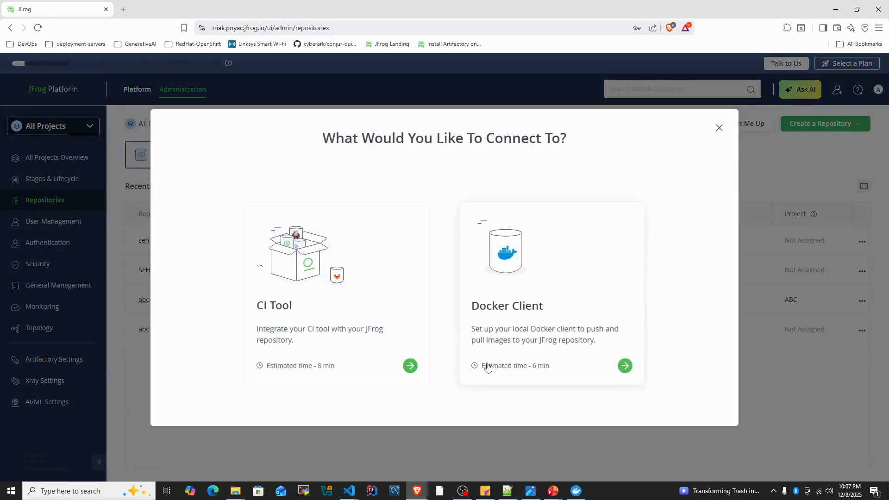
left_click(519, 285)
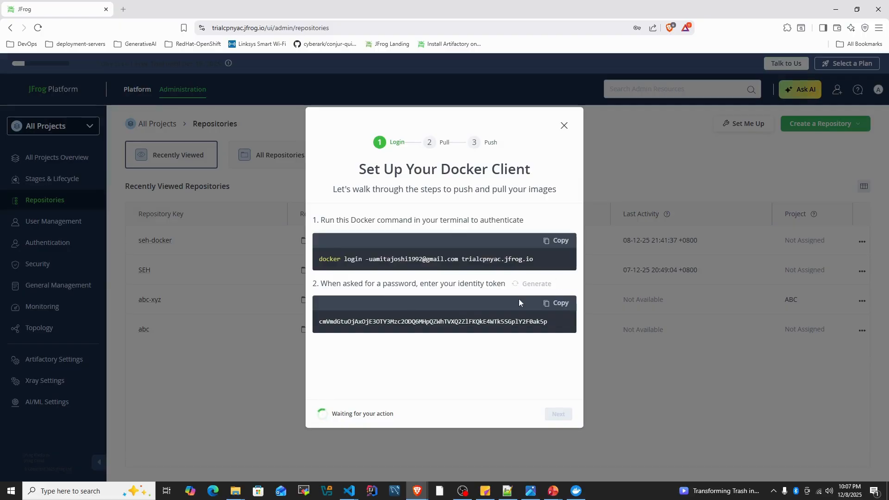
- Copy the docker login command and the identity token from the client setup into the blank Notepad++ document
left_click(556, 245)
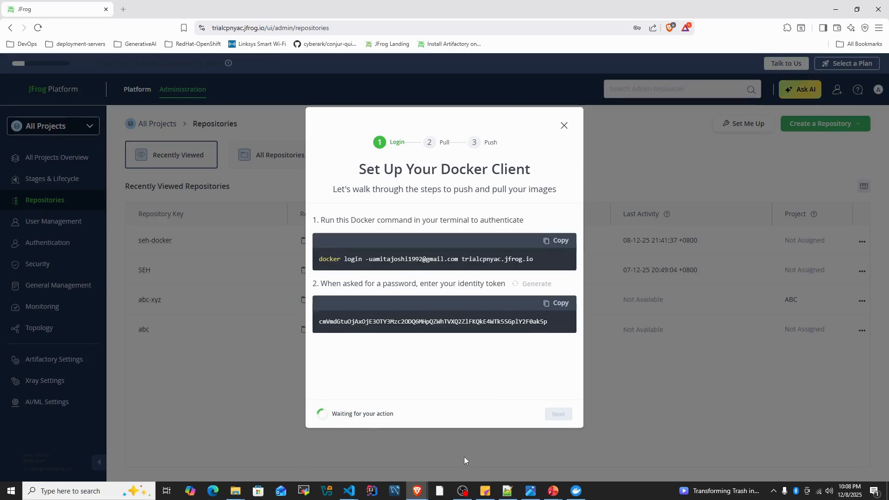
left_click(509, 492)
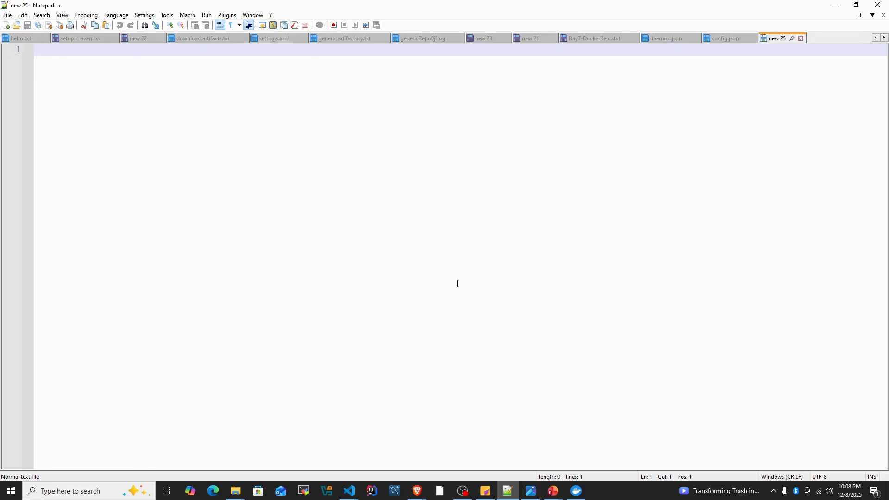
key("ctrl+v")
key("alt+Tab")
left_click(557, 303)
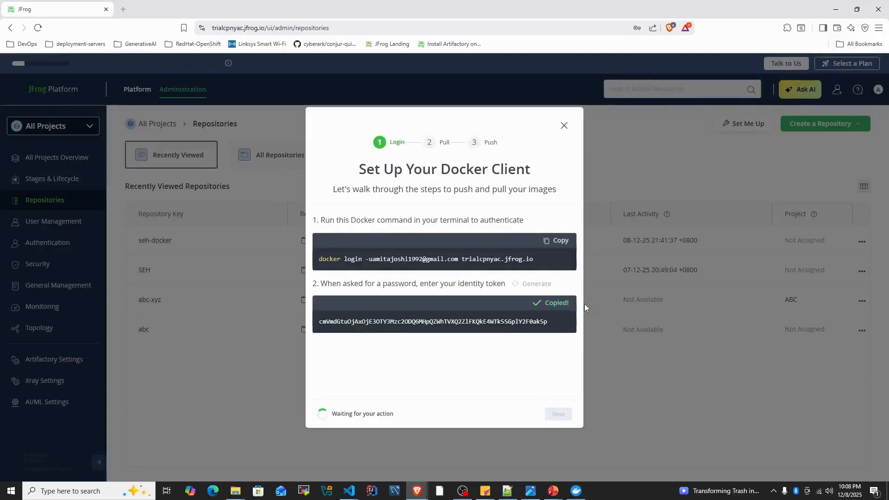
key("alt+Tab")
key("ctrl+v")
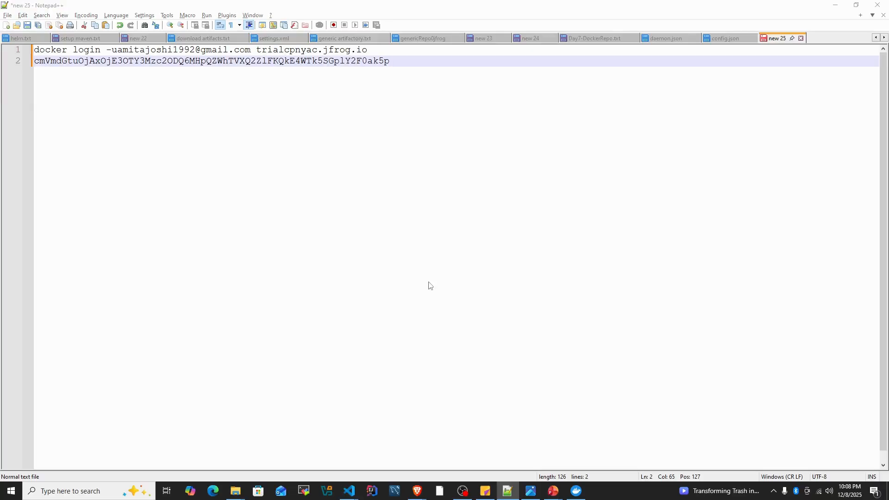
- Switch to the seh-students project in Visual Studio Code and list its files in the terminal with ll
key("alt+Tab")
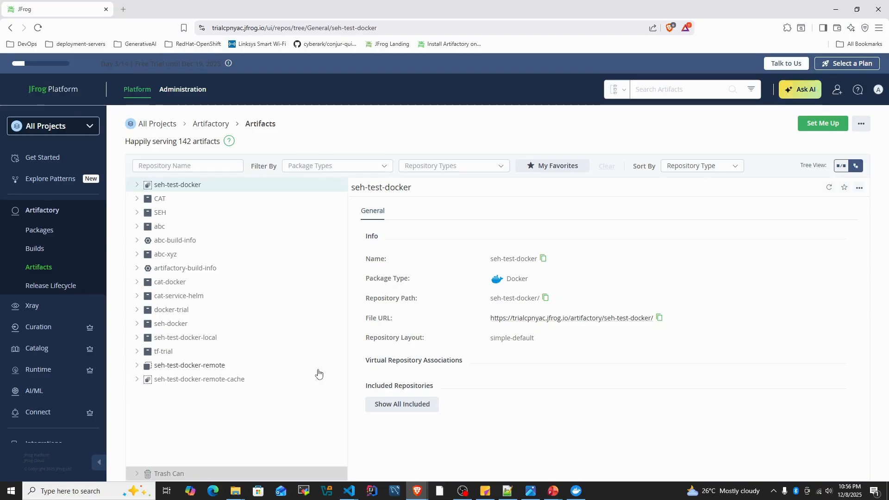
mouse_move(349, 490)
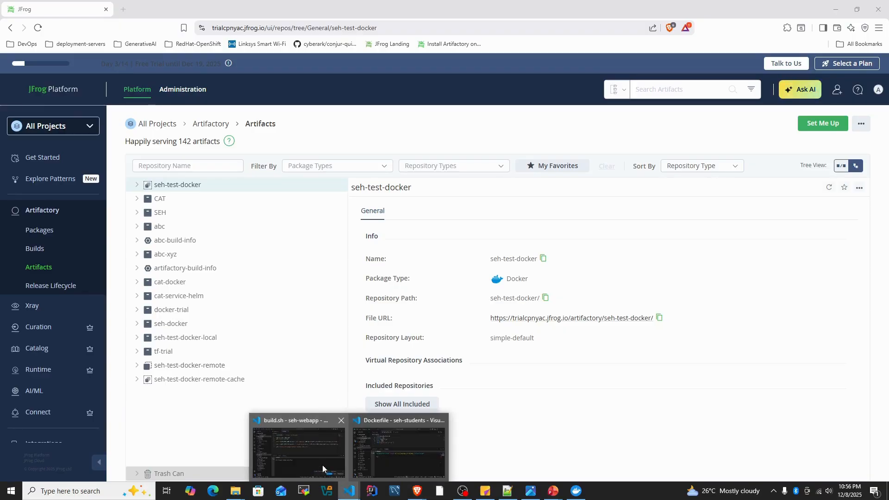
left_click(393, 451)
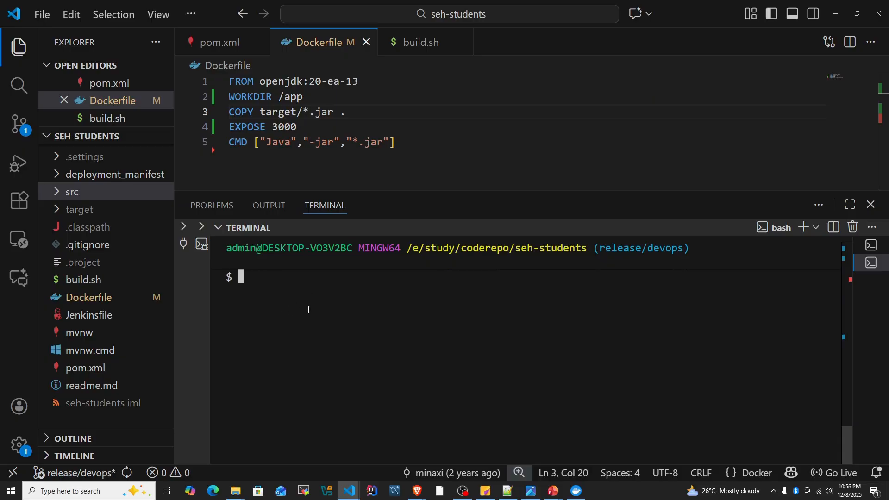
type("ll")
key("Return")
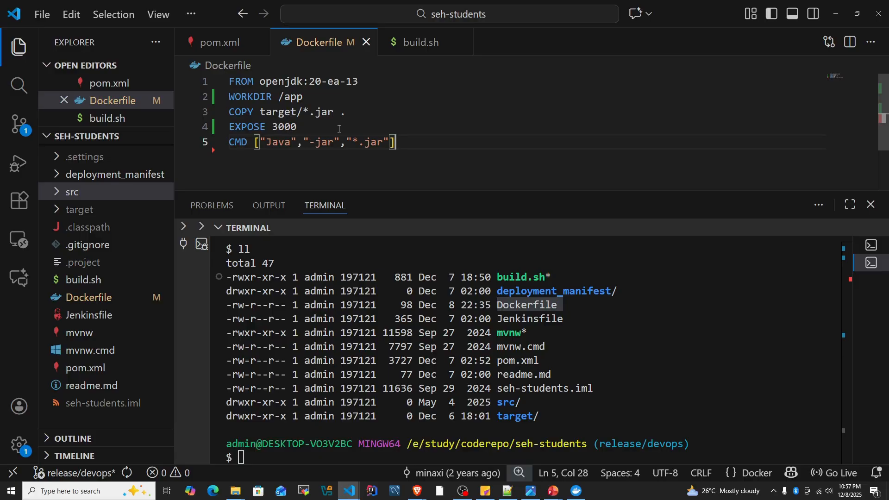
- Examine the Dockerfile's base image, working directory, JAR copy and exposed port instructions, and expand the target folder to inspect its build output
double_click(303, 83)
left_click_drag(359, 84, 255, 83)
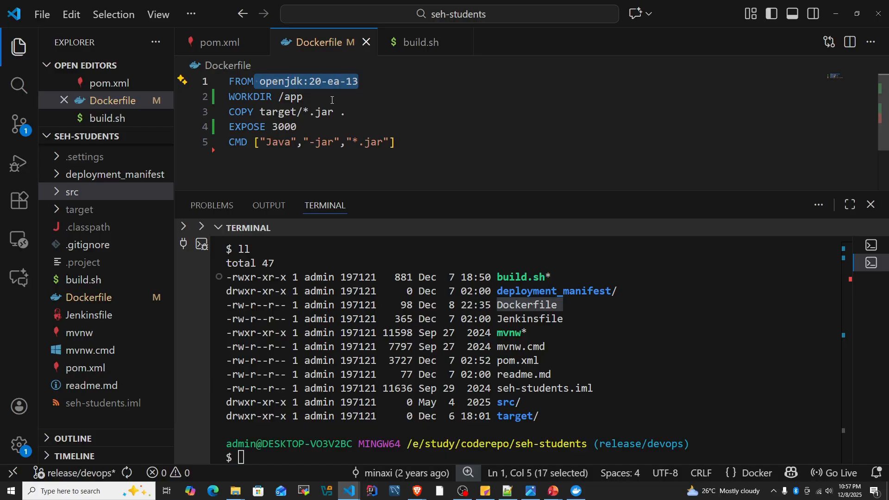
left_click(308, 98)
key("shift+Home")
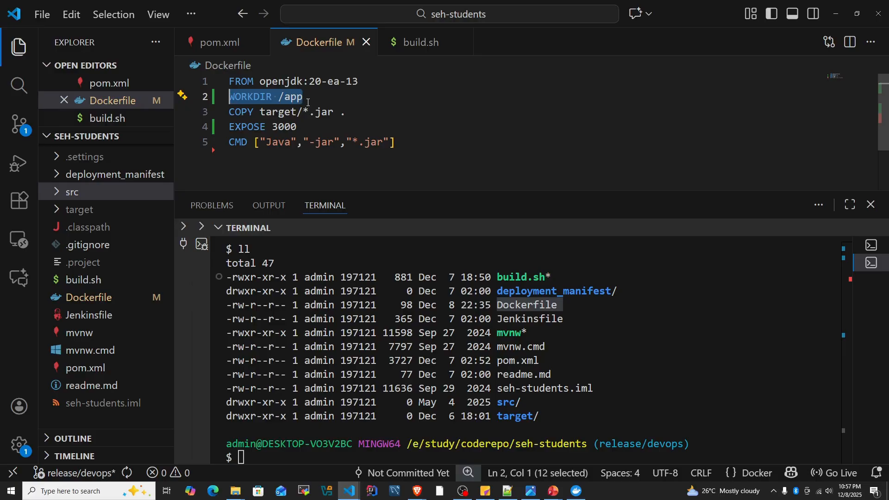
left_click(307, 102)
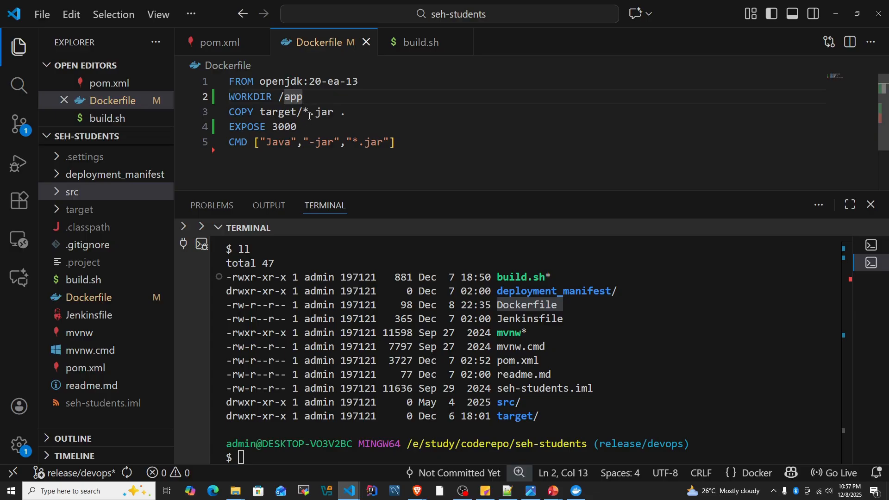
double_click(342, 114)
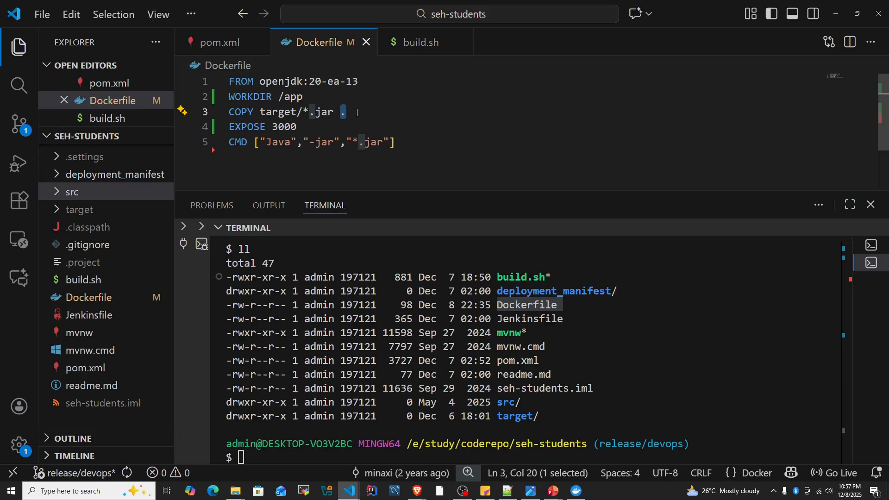
left_click(318, 111)
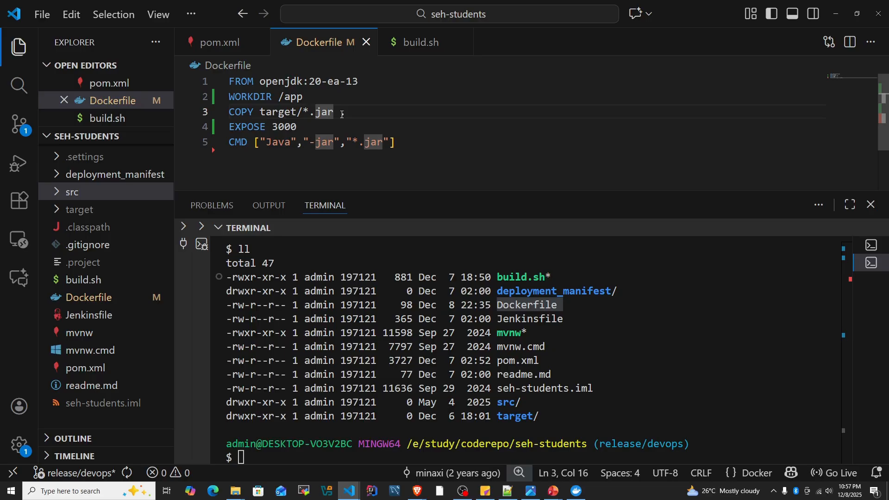
left_click(57, 209)
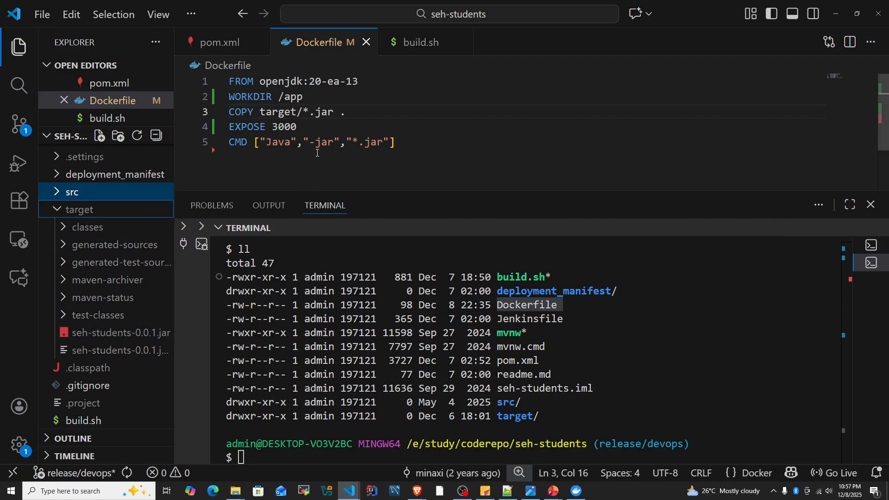
left_click(339, 132)
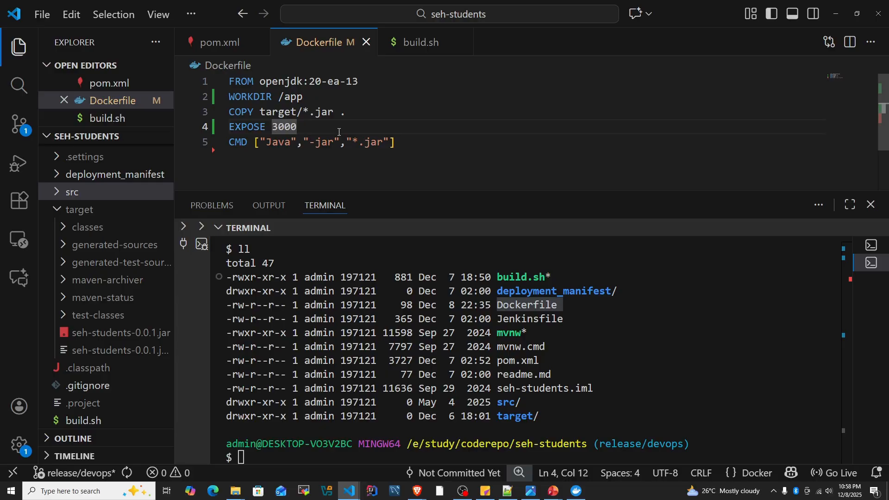
- Check the server port in application.properties under src/main/resources, and return to the Dockerfile
scroll(126, 223, "up", 1)
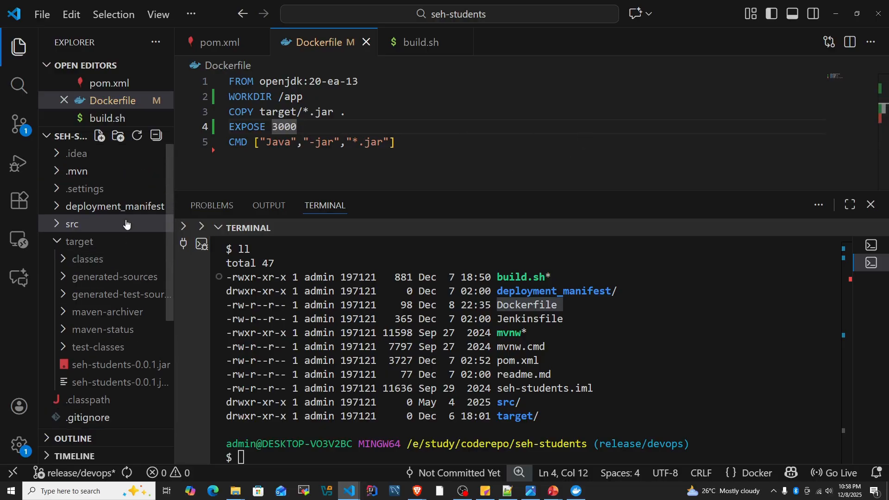
left_click(58, 225)
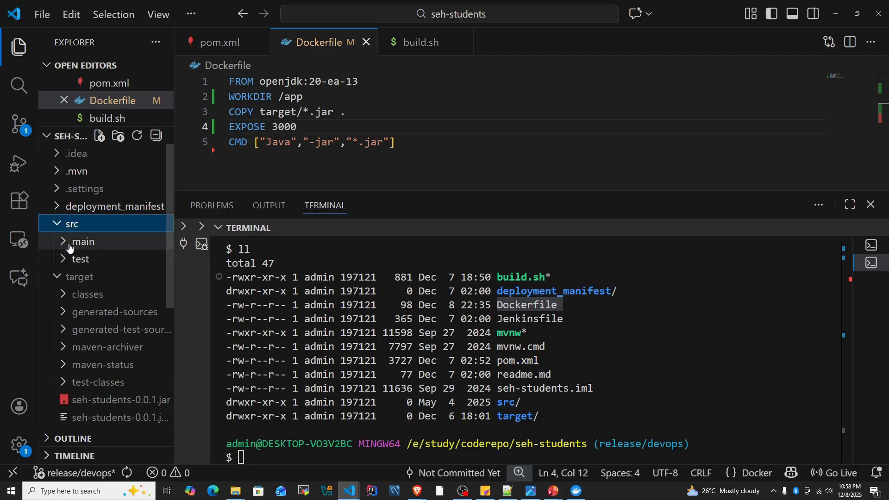
left_click(69, 245)
left_click(75, 277)
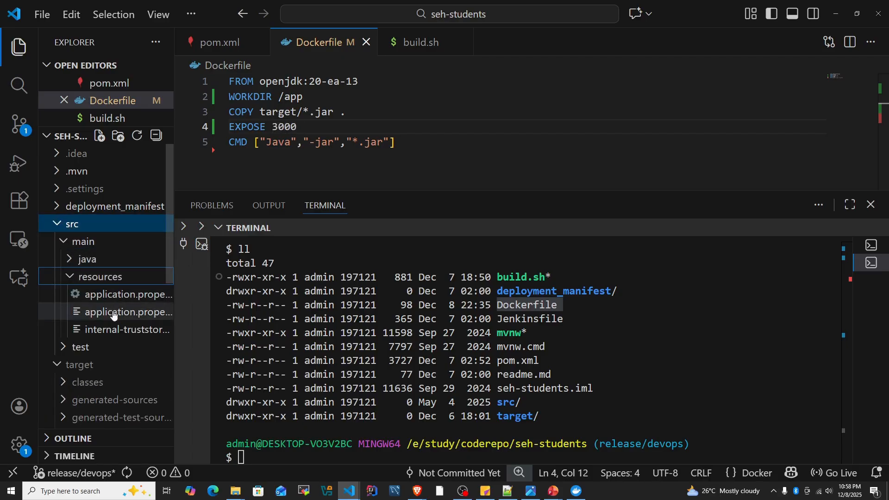
left_click(134, 294)
scroll(355, 139, "down", 4)
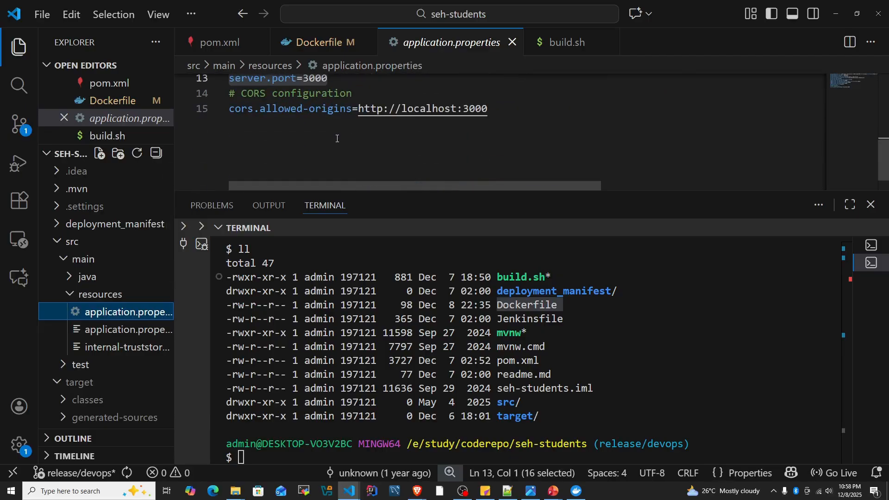
left_click(318, 42)
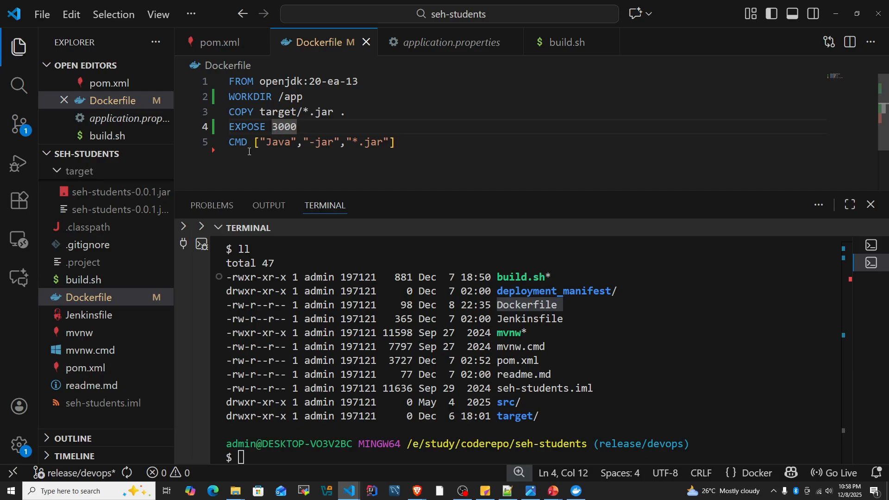
- Examine the Dockerfile's CMD instruction, its *.jar argument, and the /app working directory the JAR runs from
left_click(406, 142)
key("shift+Home")
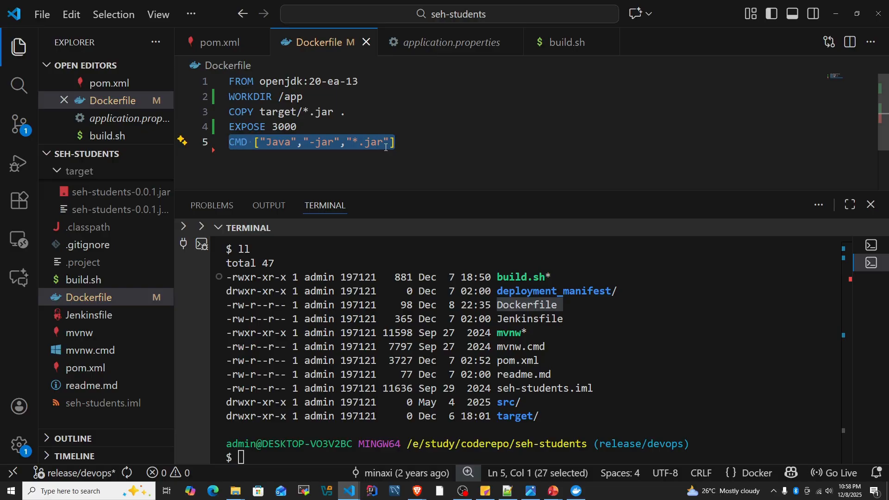
left_click(401, 144)
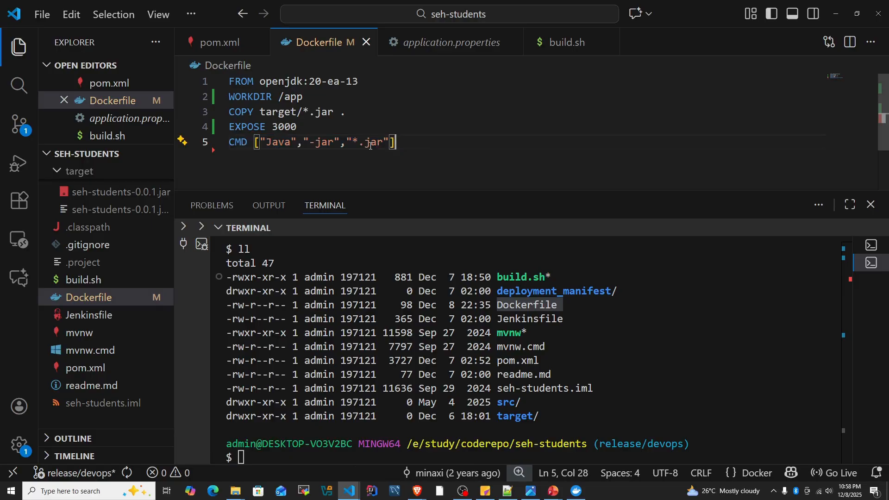
left_click_drag(353, 141, 382, 142)
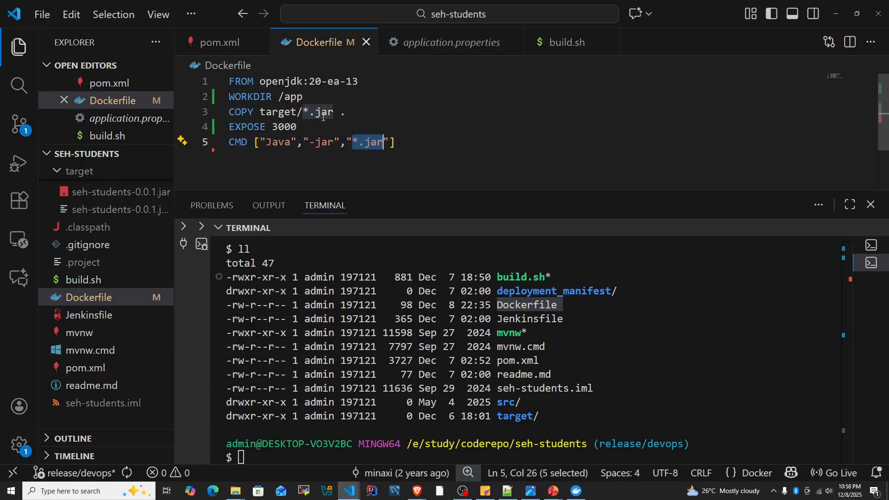
left_click_drag(279, 97, 303, 97)
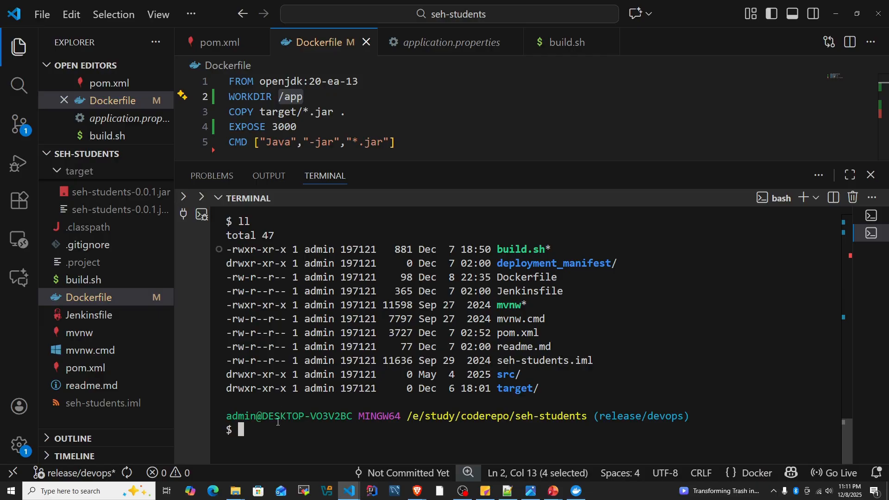
- Begin a docker build -t command in the terminal and open pom.xml at the project's artifactId and version lines
type("docker build -t")
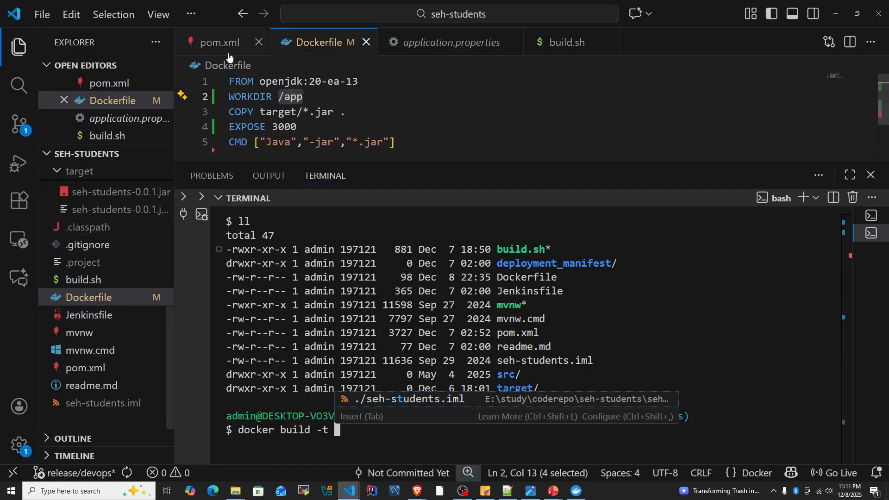
left_click(86, 368)
scroll(376, 139, "up", 3)
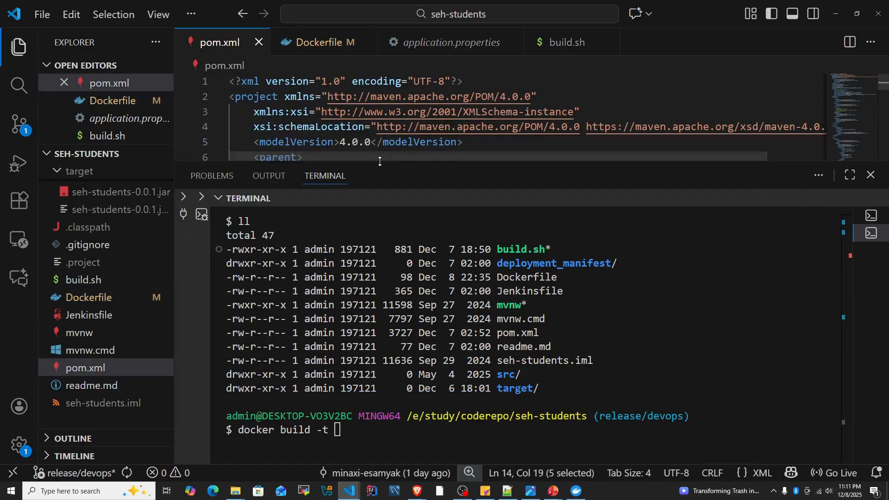
left_click_drag(377, 159, 352, 230)
scroll(327, 185, "down", 2)
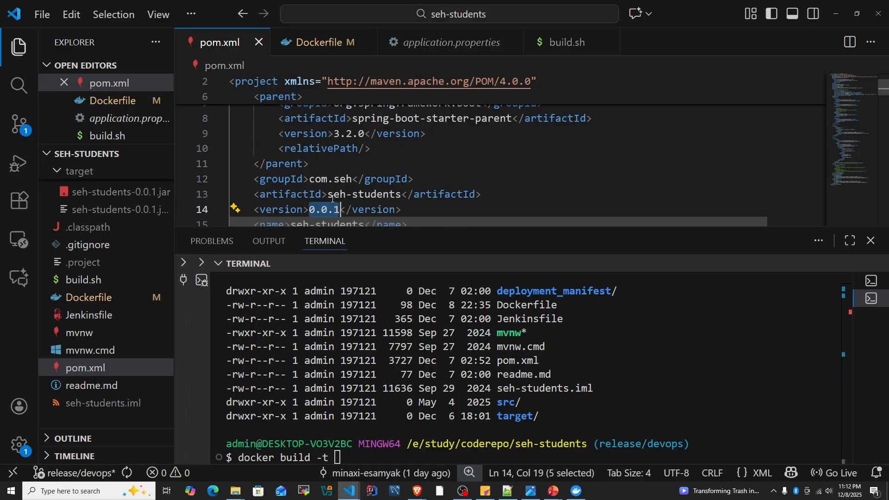
- Add the artifactId seh-students from pom.xml to the build command as the image name, followed by a colon
left_click(330, 195)
left_click_drag(332, 194, 401, 194)
key("ctrl+c")
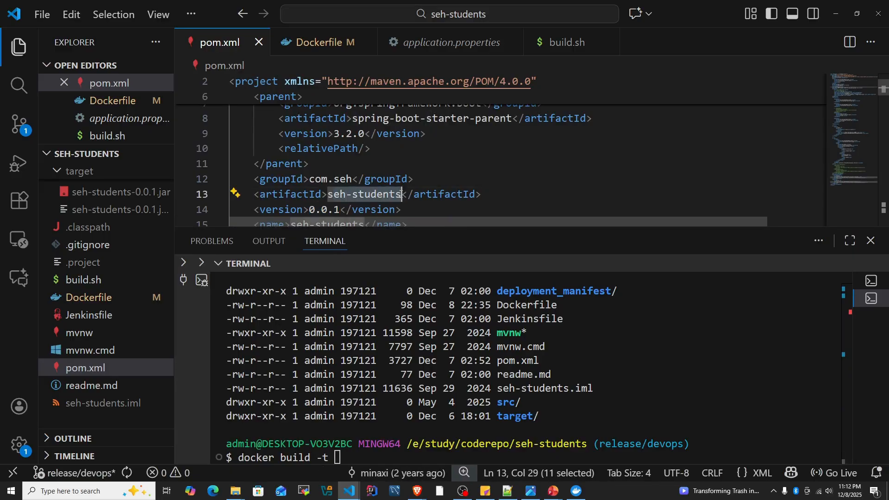
left_click(372, 457)
key("ctrl+v")
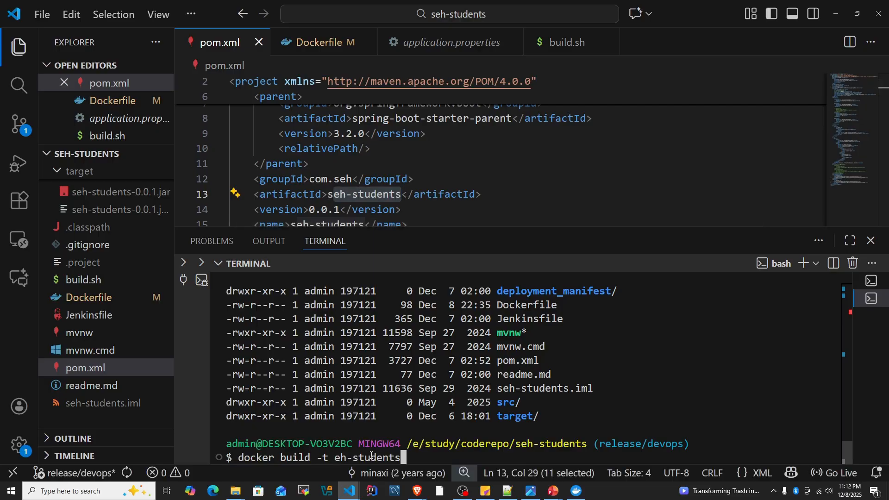
key("ctrl+Left")
key("ctrl+Left")
type("s")
key("Right")
key("End")
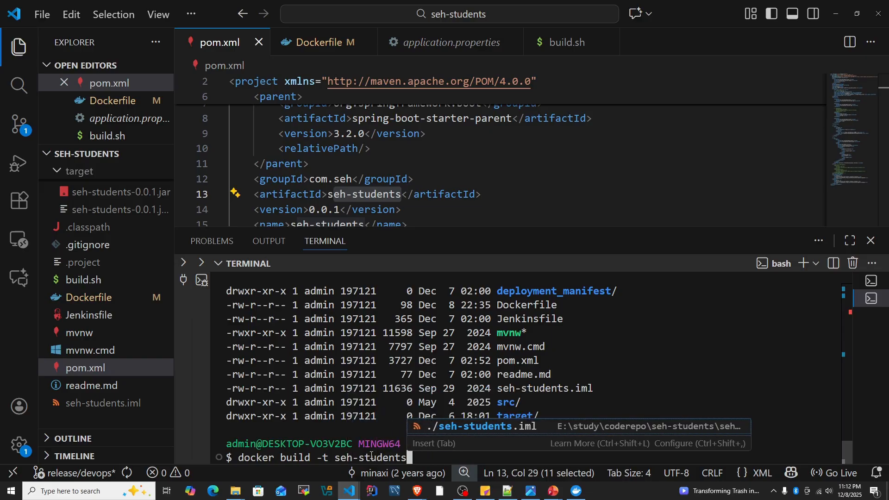
type(":")
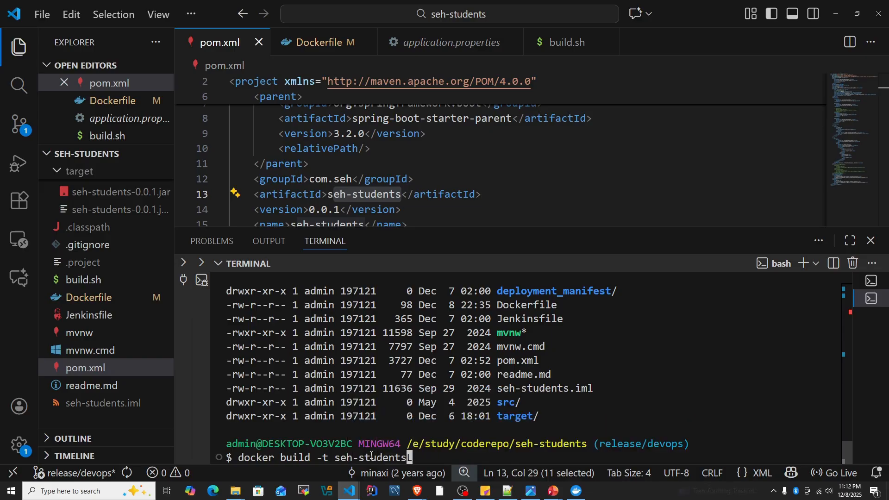
- Complete the build command with the pom.xml version 0.0.1 as tag and the current directory as context, and run it
left_click(339, 209)
left_click_drag(310, 210, 341, 209)
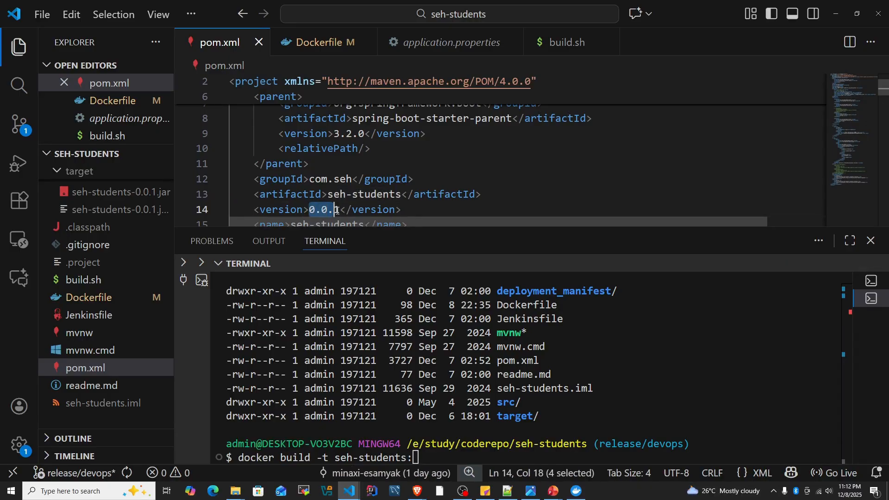
left_click(440, 441)
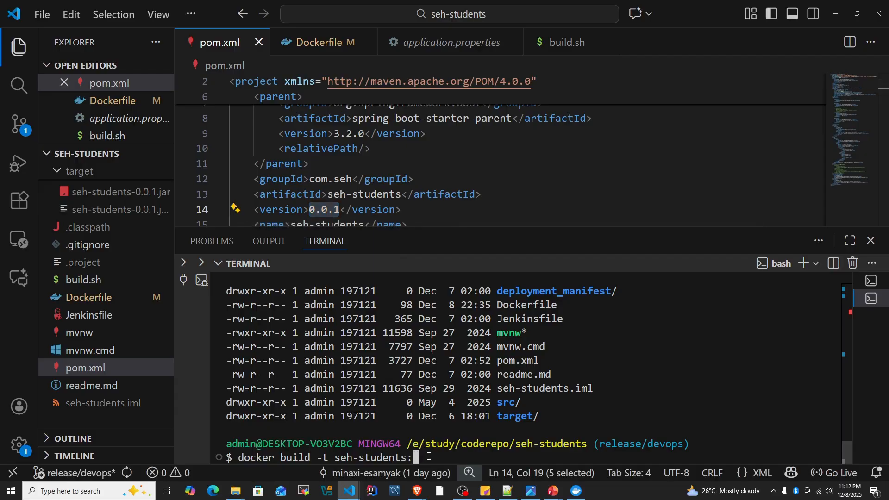
type("0.0.1")
type(".")
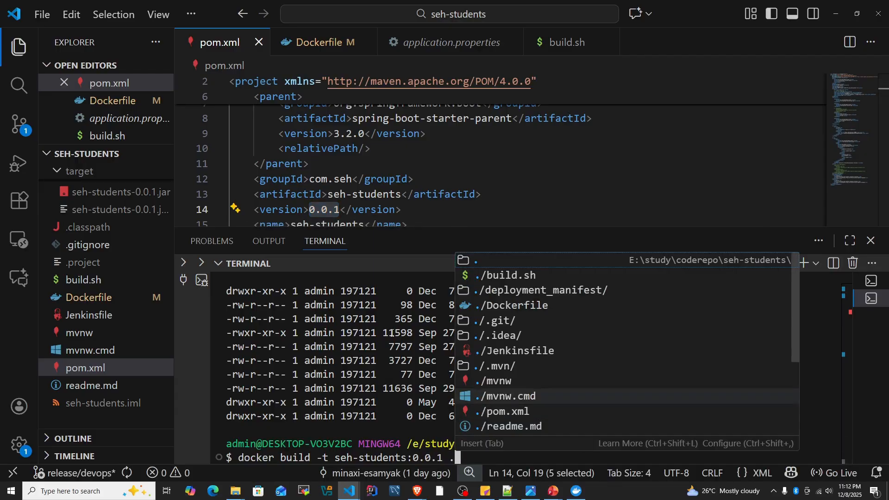
key("Escape")
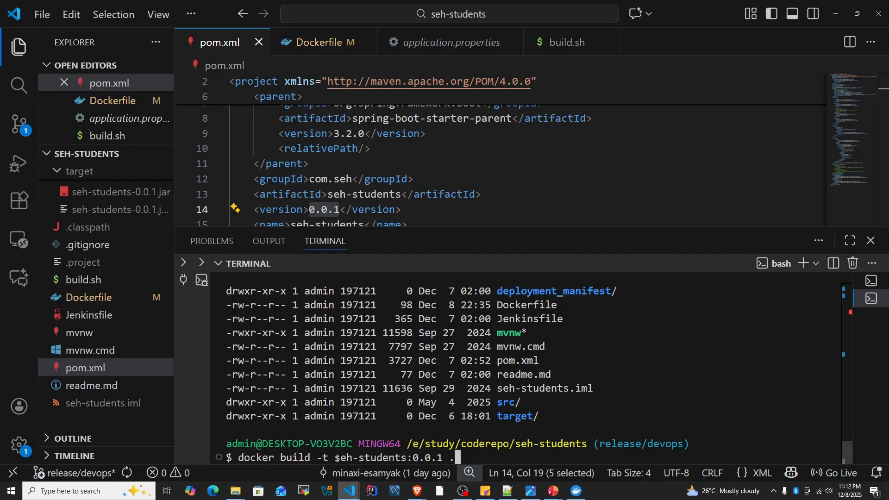
left_click_drag(334, 458, 442, 458)
key("Return")
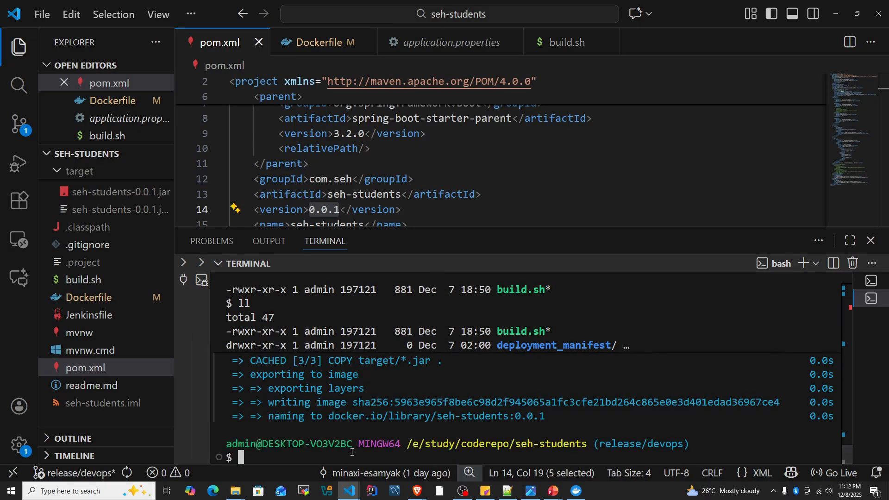
- List the local Docker images with docker image ls and inspect the seh-students entry and its tag
type("docke")
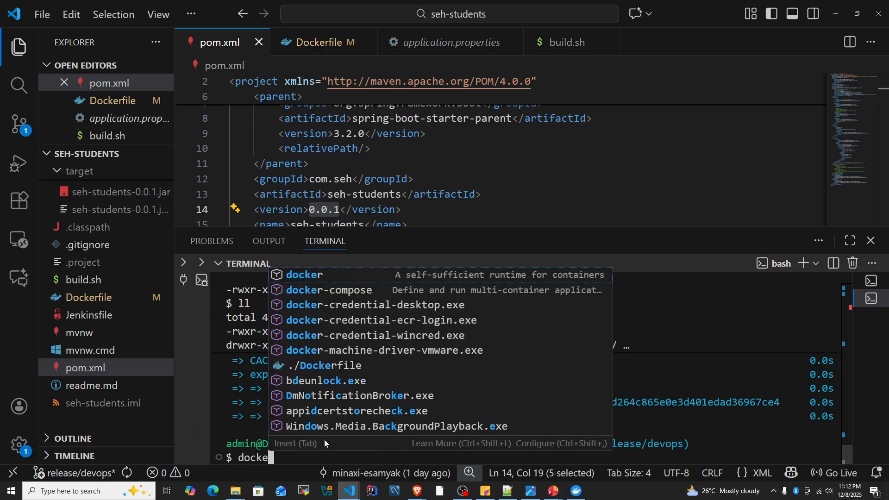
type("r image ls")
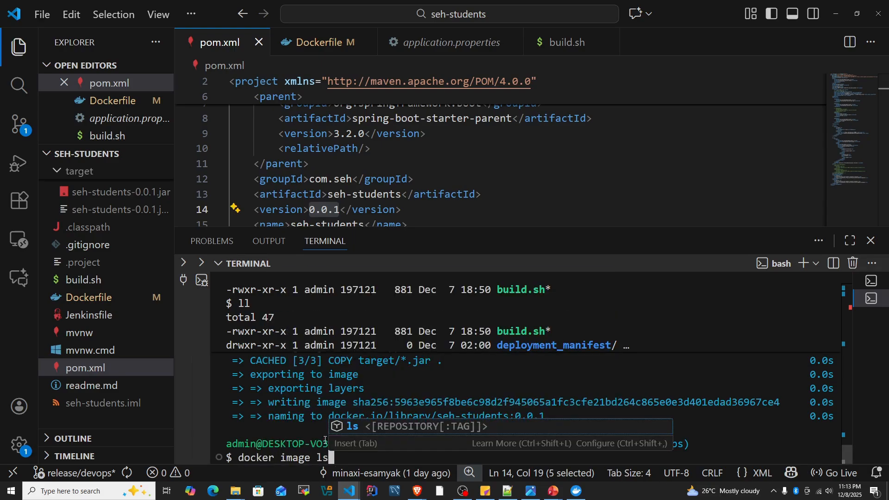
key("Return")
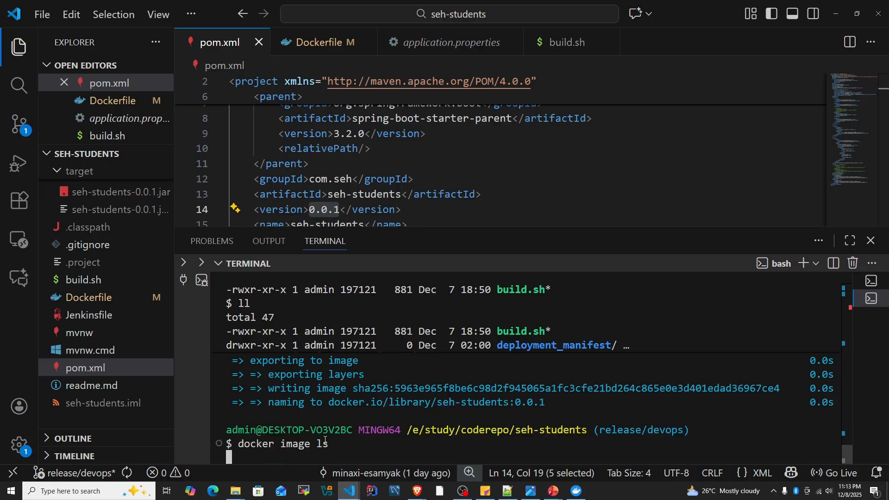
left_click_drag(413, 229, 412, 147)
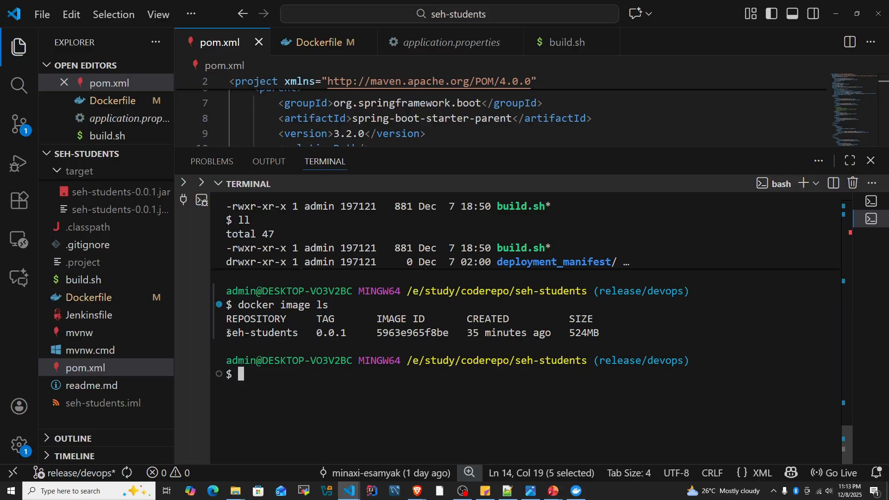
left_click_drag(227, 333, 343, 331)
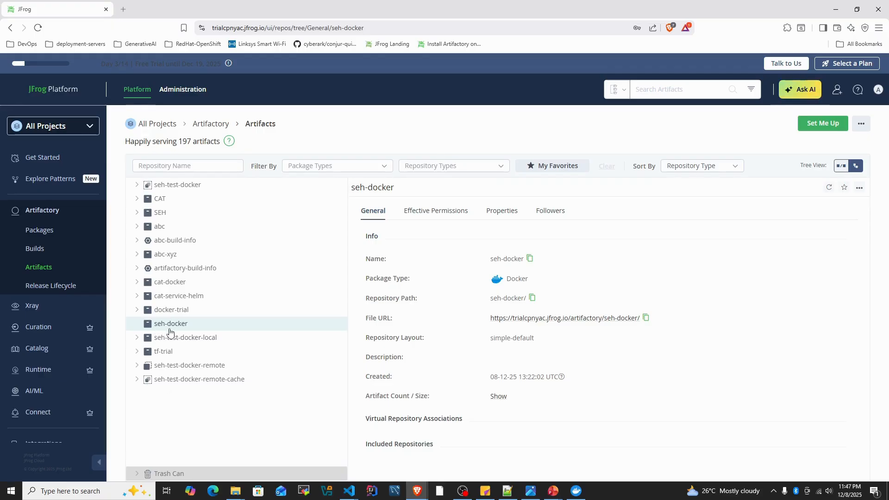
- Open the Docker client setup for seh-docker, fill in the saved account password, generate the token instructions and review the login command
left_click(821, 125)
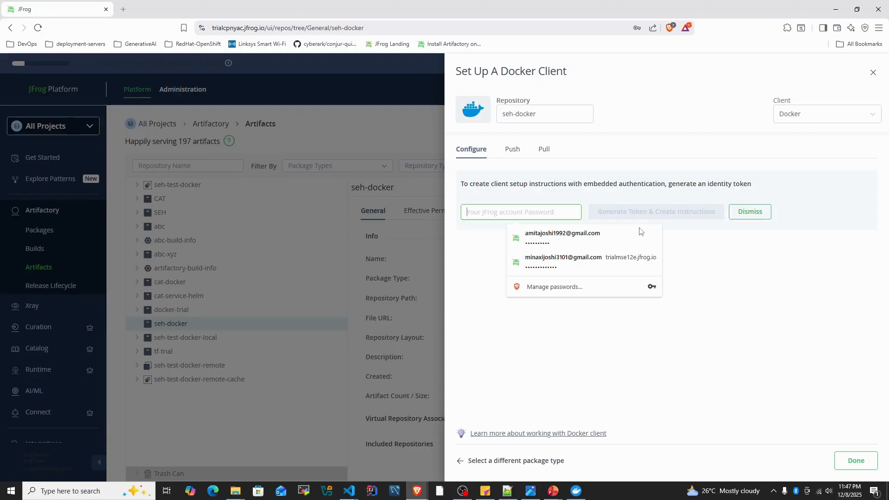
left_click(640, 232)
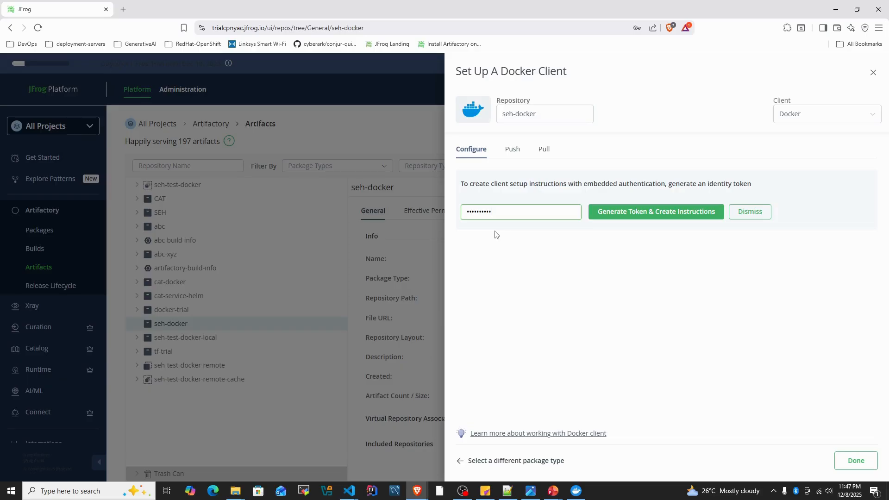
left_click(631, 218)
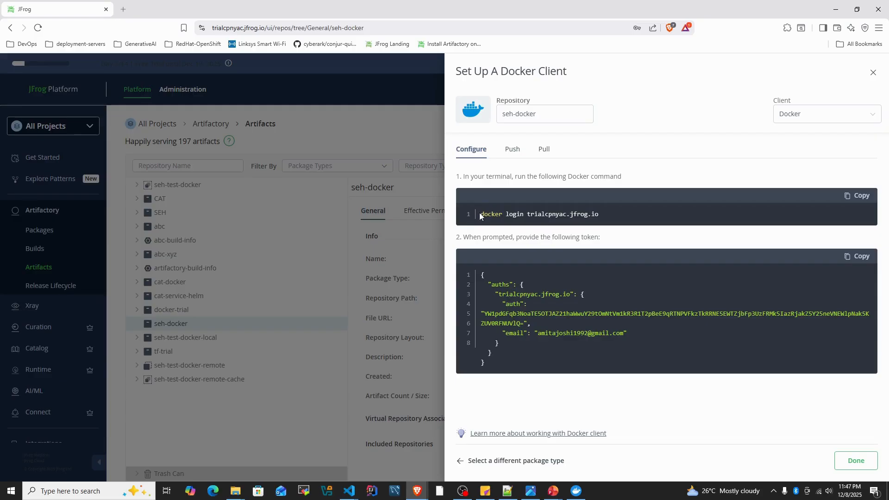
left_click_drag(480, 216, 617, 215)
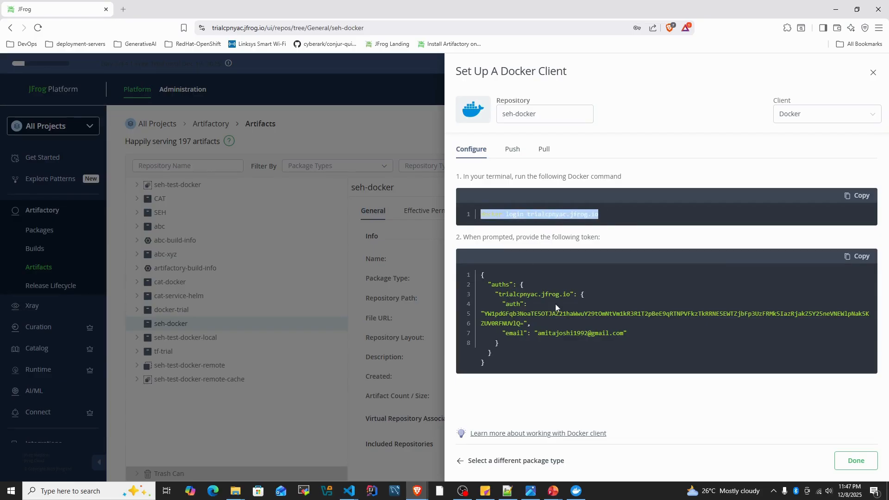
left_click(576, 225)
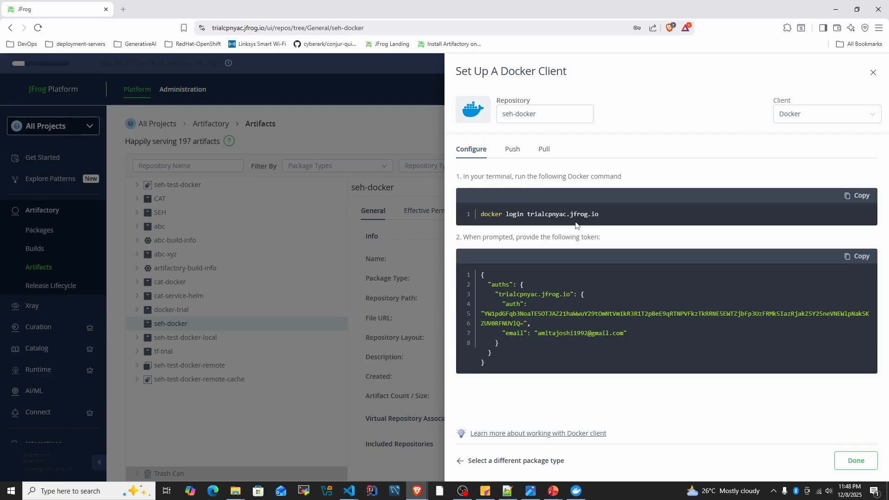
- Switch to the .docker folder in File Explorer and open config.json for editing in Notepad++
mouse_move(236, 490)
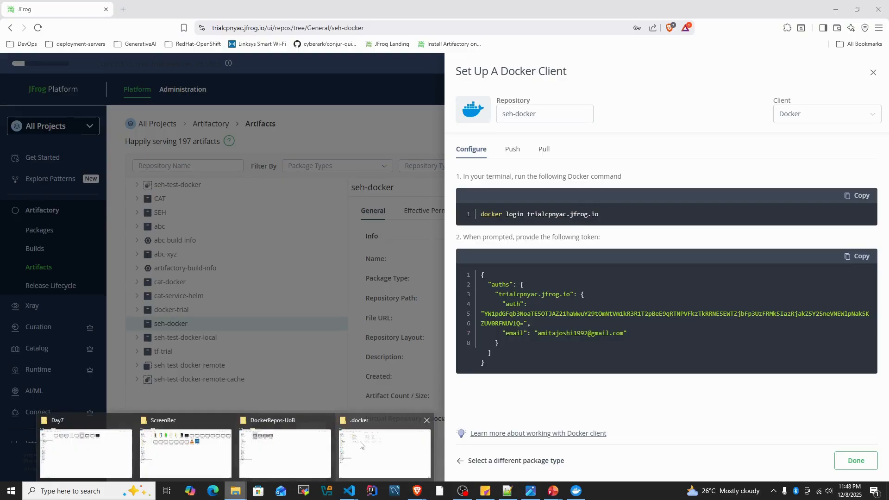
left_click(391, 444)
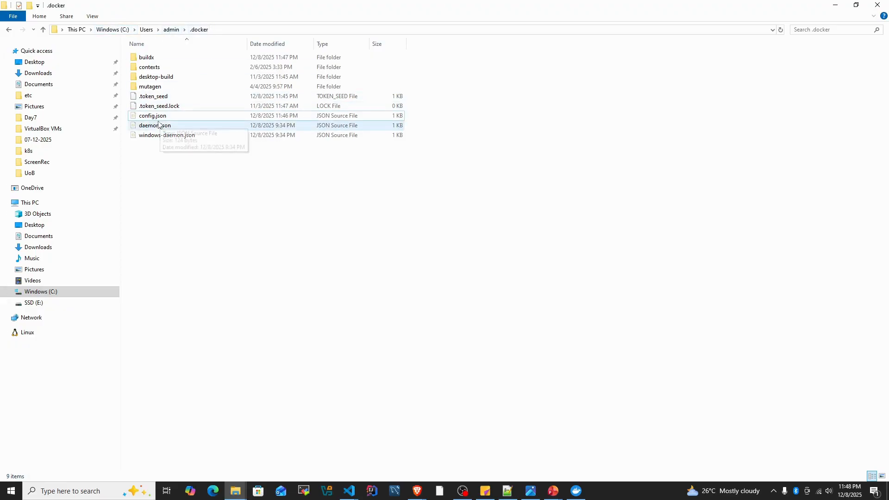
left_click(156, 119)
right_click(156, 119)
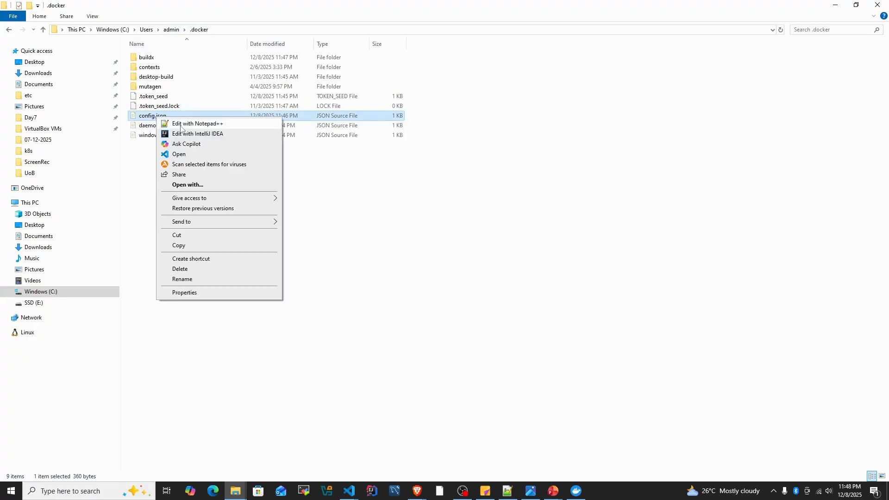
left_click(185, 122)
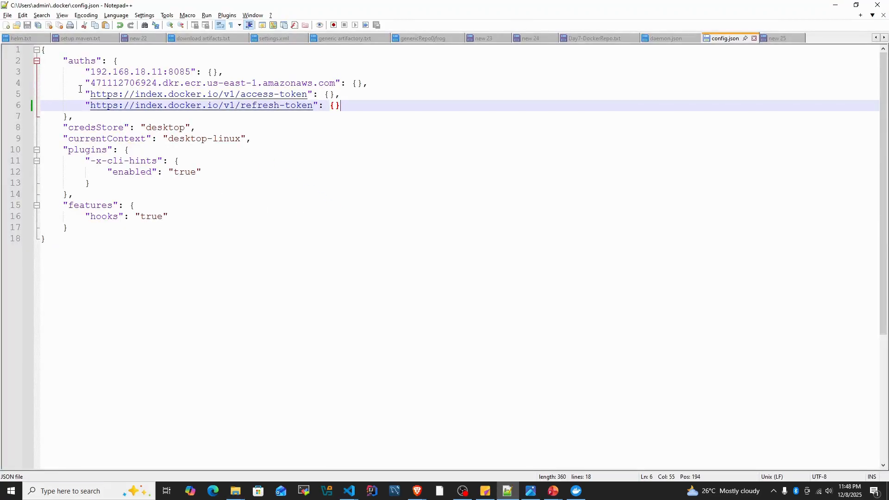
- Copy the trialcpnyac.jfrog.io entry with its auth token and email from the JFrog setup into the auths block of config.json
double_click(81, 61)
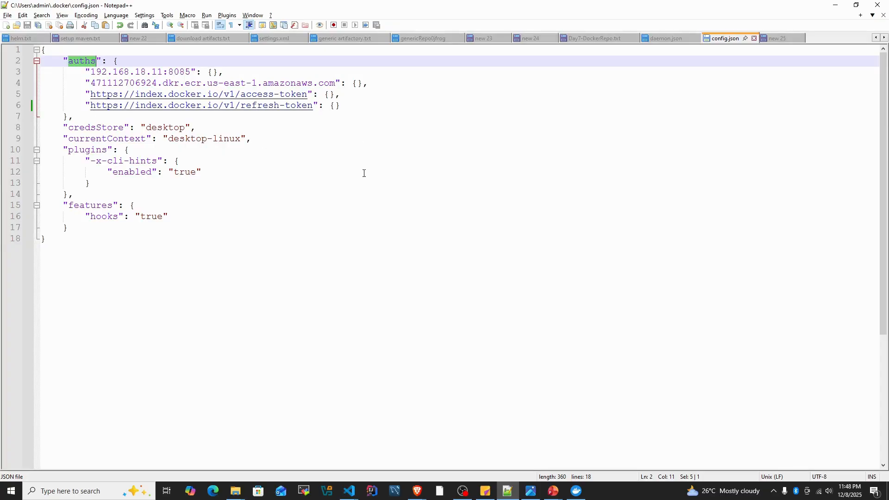
key("alt+Tab")
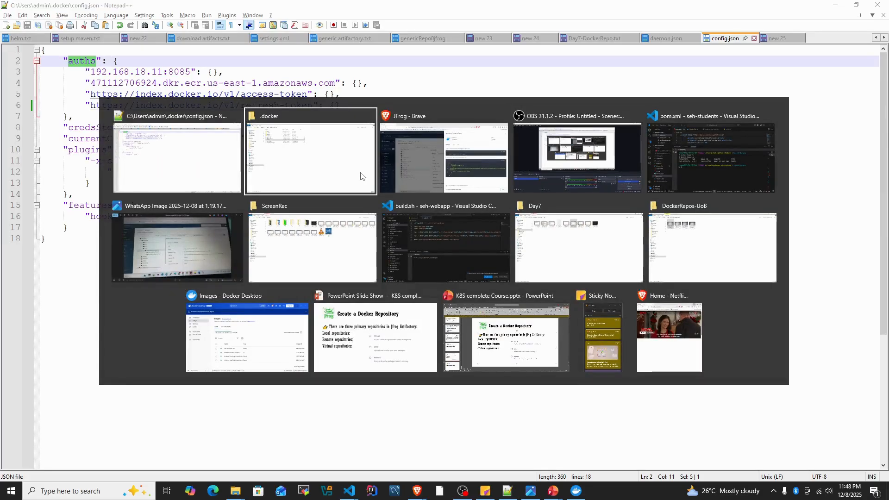
left_click_drag(496, 296, 517, 343)
key("ctrl+c")
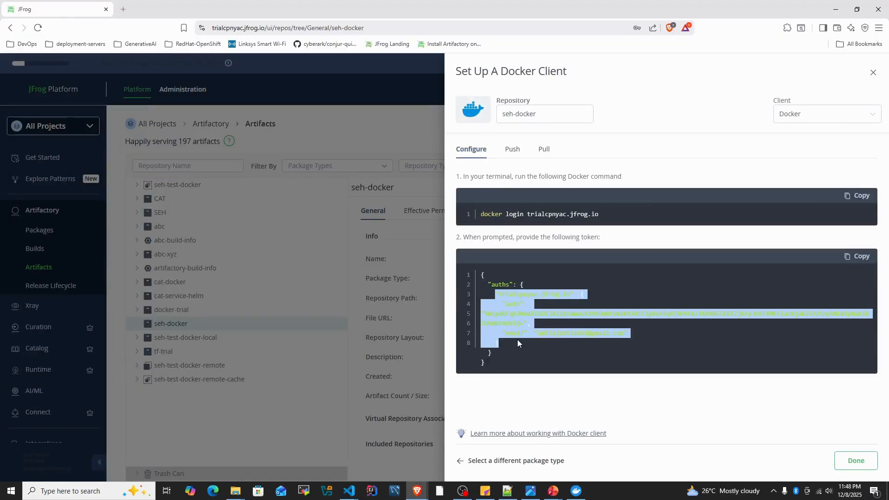
key("alt+Tab")
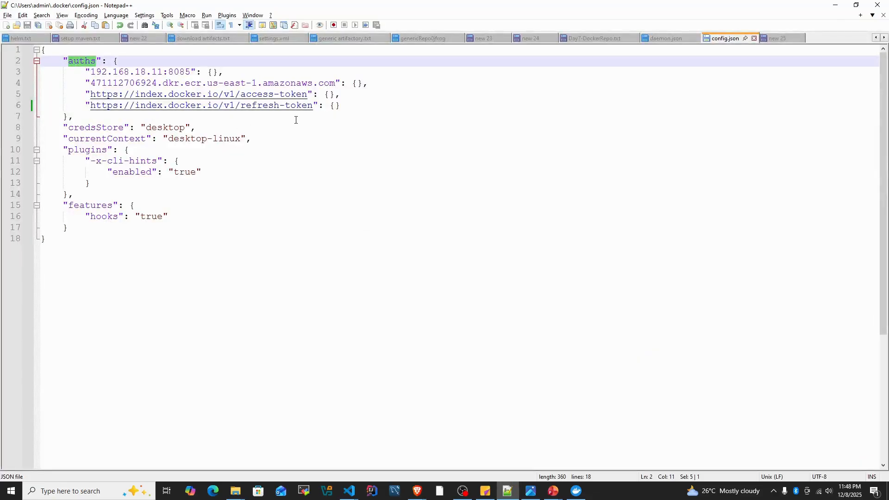
left_click(342, 106)
type(",")
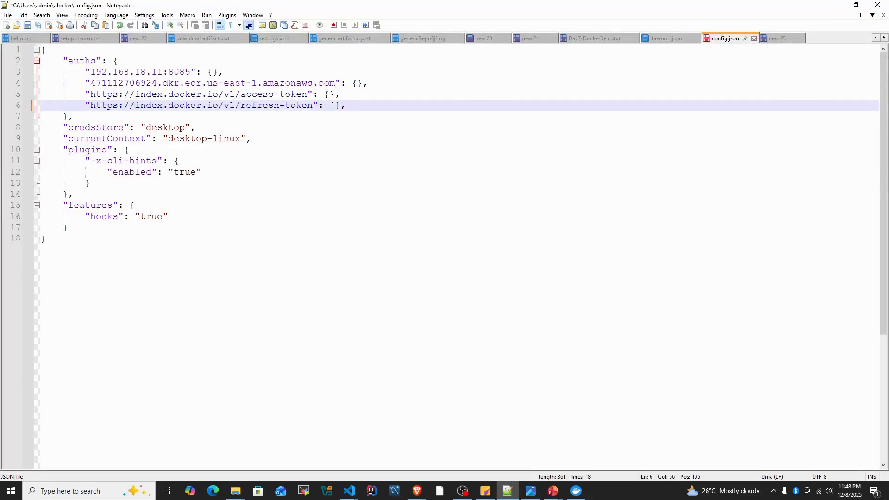
key("Return")
key("ctrl+v")
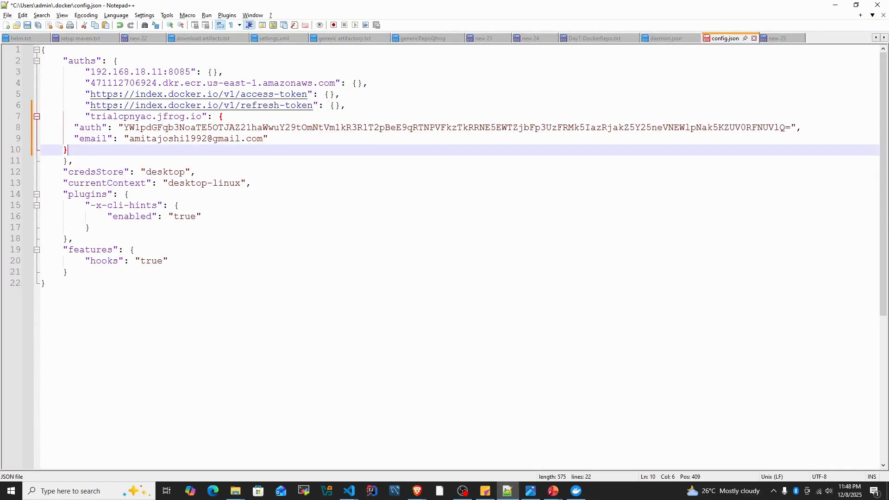
- Indent the auth, email and closing brace lines under trialcpnyac.jfrog.io one level and save config.json
key("shift+Up")
key("shift+Up")
key("shift+Home")
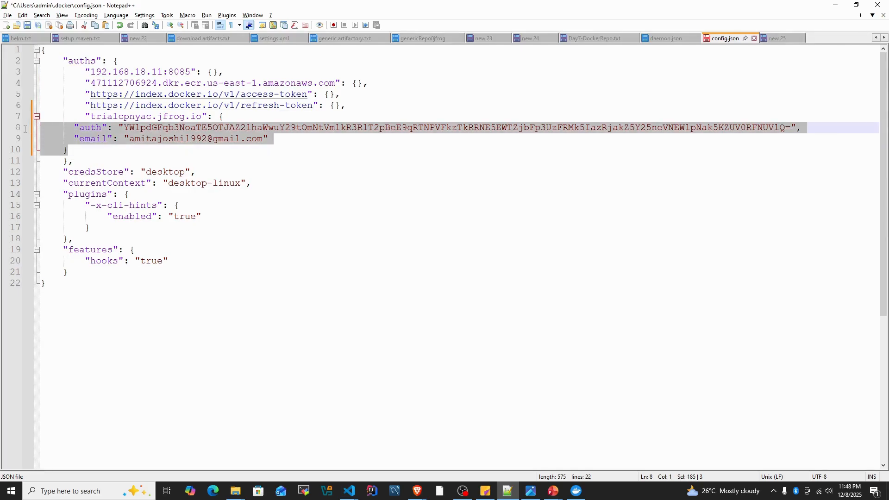
key("Tab")
key("ctrl+s")
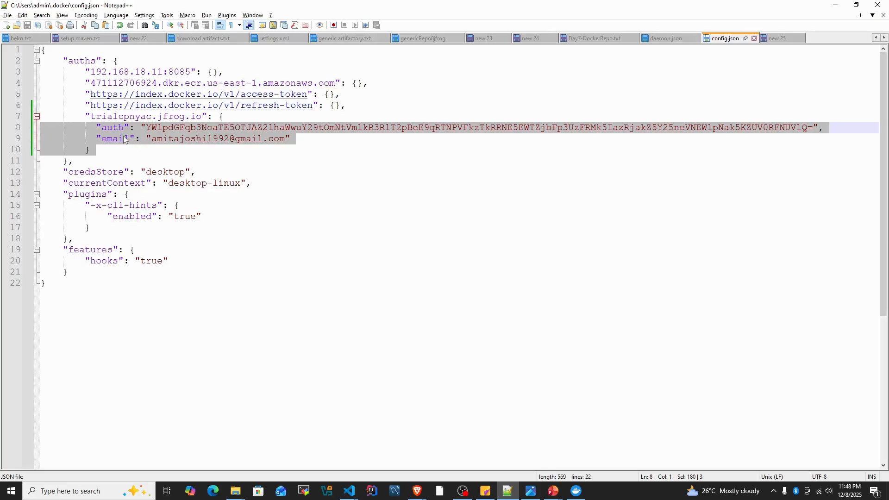
- Copy the docker tag command template from the JFrog push instructions into a new Notepad++ document
key("alt+Tab")
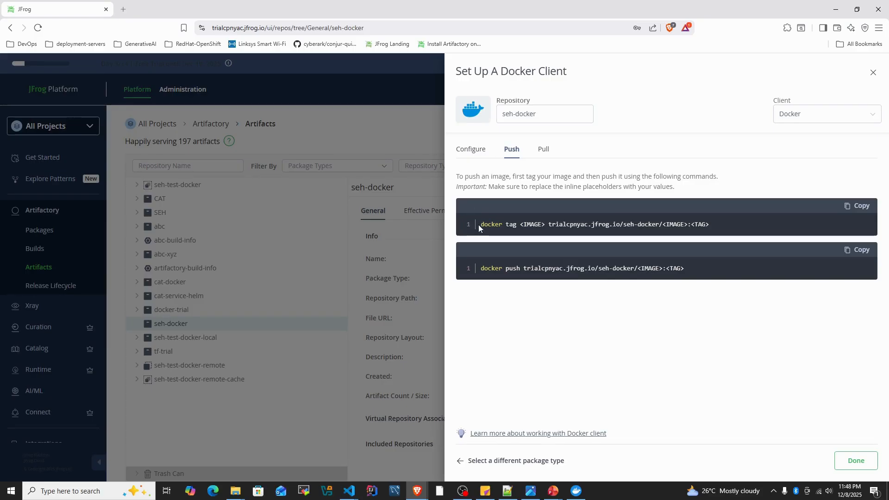
left_click(855, 211)
left_click(507, 490)
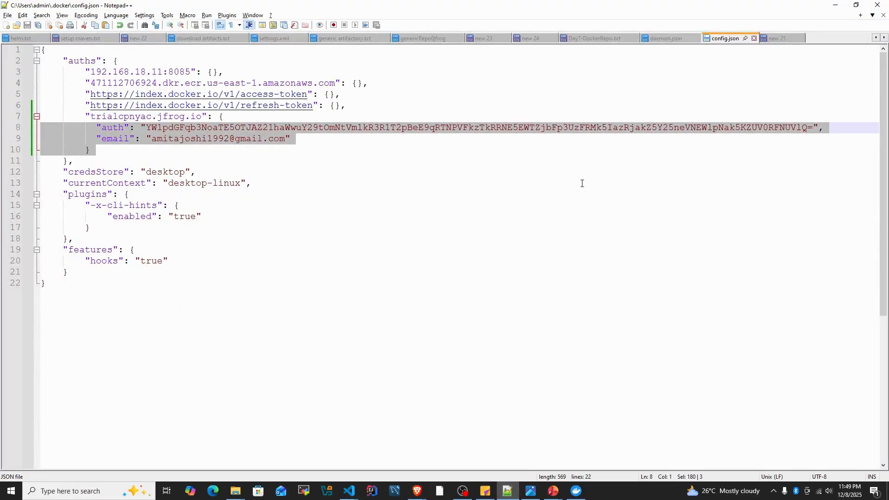
key("ctrl+n")
key("ctrl+v")
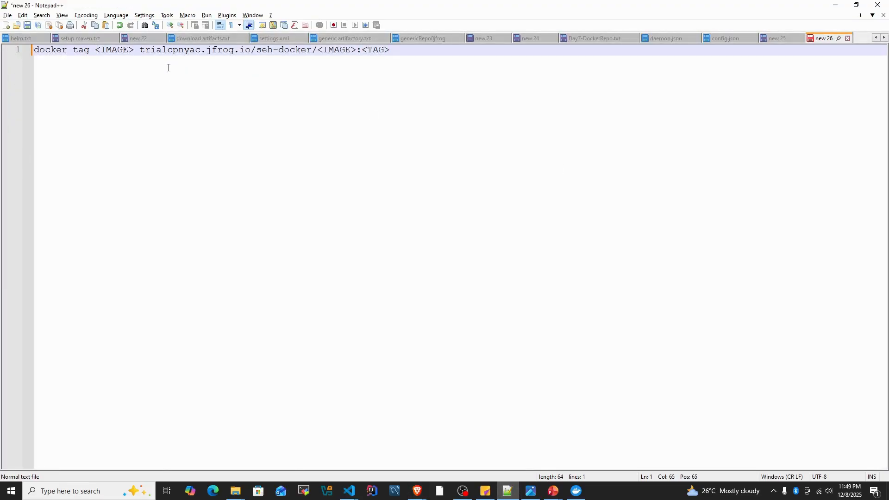
- Replace the source <IMAGE> placeholder with seh-students:0.0.1, taking the name and tag from the image list in the VS Code terminal
mouse_move(349, 491)
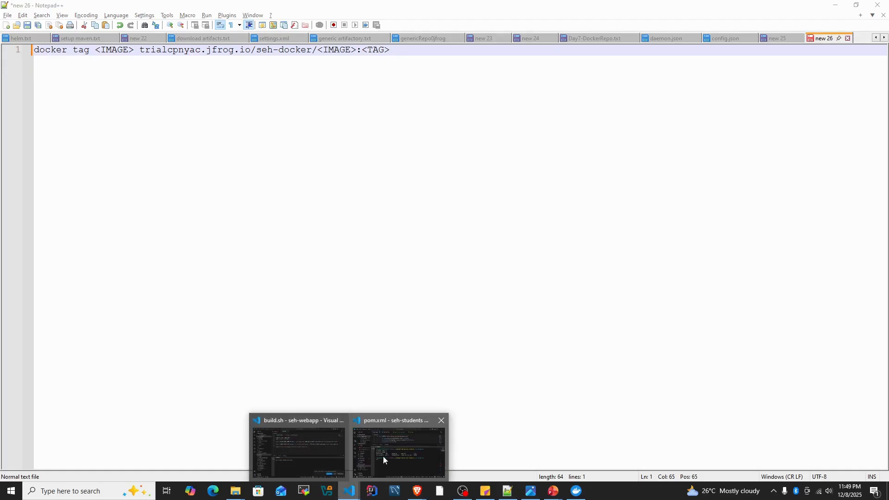
left_click(382, 455)
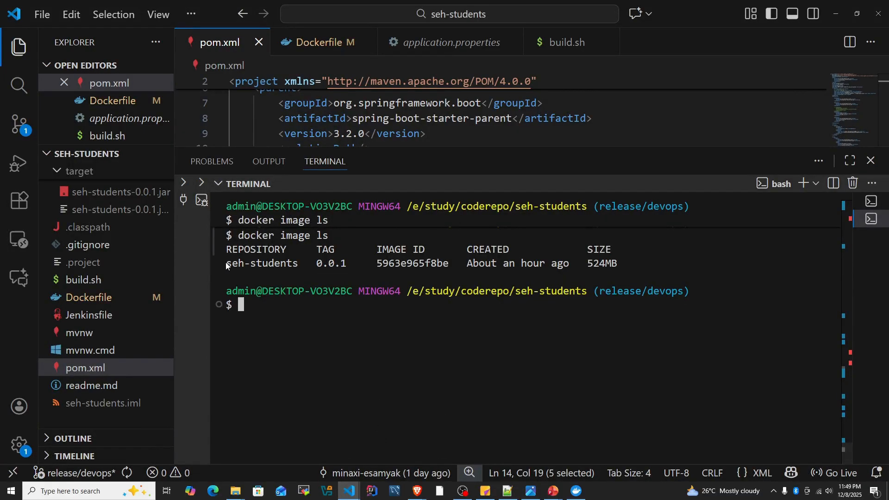
left_click_drag(225, 261, 348, 266)
key("ctrl+c")
key("alt+Tab")
left_click_drag(98, 50, 162, 50)
key("ctrl+v")
type(":")
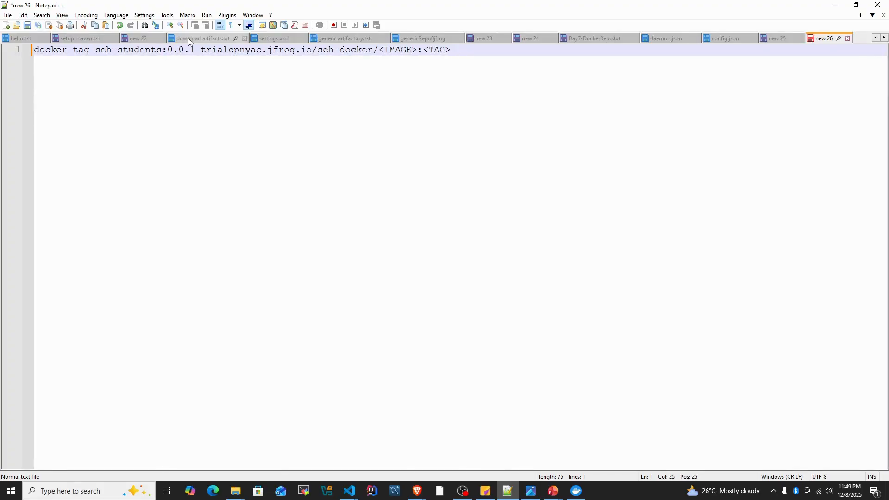
- Replace the target <IMAGE>:<TAG> placeholder in the docker tag command with seh-students:0.0.1
left_click_drag(381, 49, 457, 51)
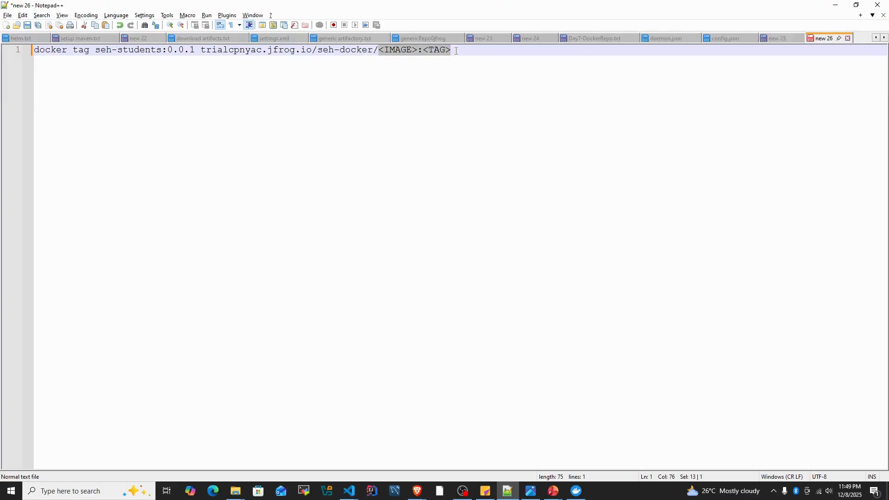
left_click_drag(95, 50, 195, 51)
left_click_drag(379, 50, 461, 50)
key("ctrl+v")
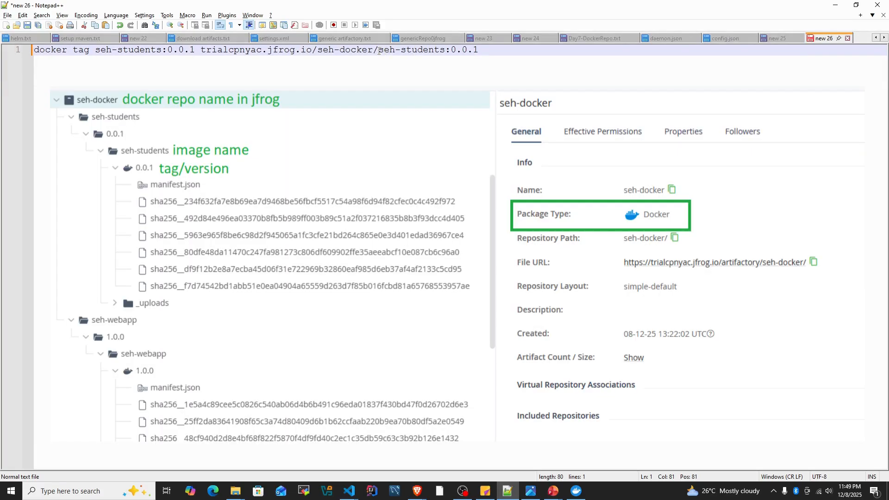
- Insert the seh-students/0.0.1/ folder path between seh-docker/ and seh-students:0.0.1 in the target of the docker tag command
left_click_drag(379, 49, 444, 53)
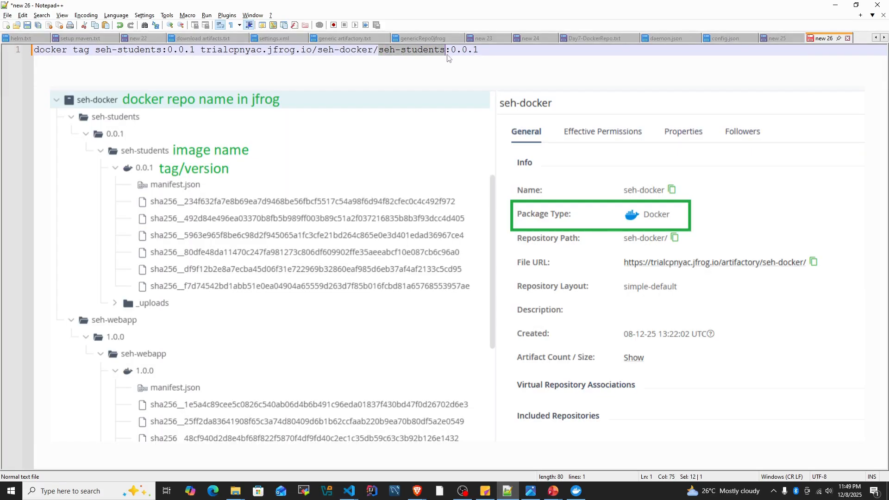
left_click(381, 55)
key("ctrl+v")
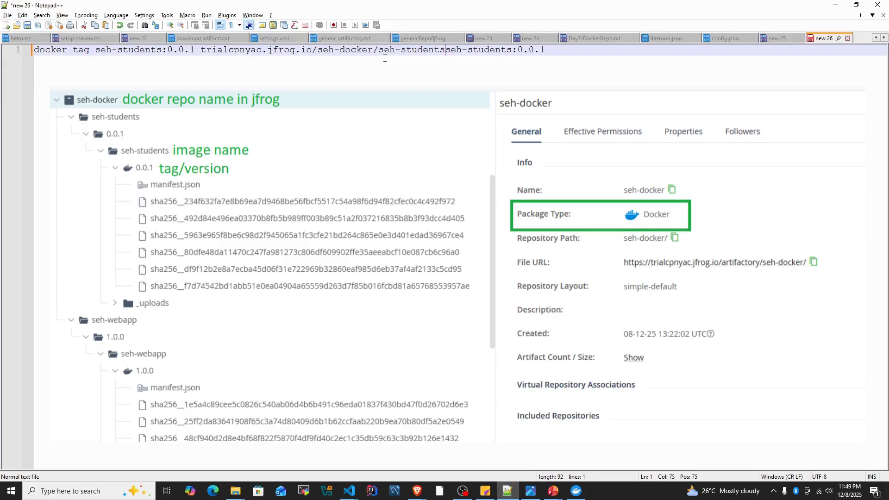
type("/")
left_click_drag(521, 50, 554, 50)
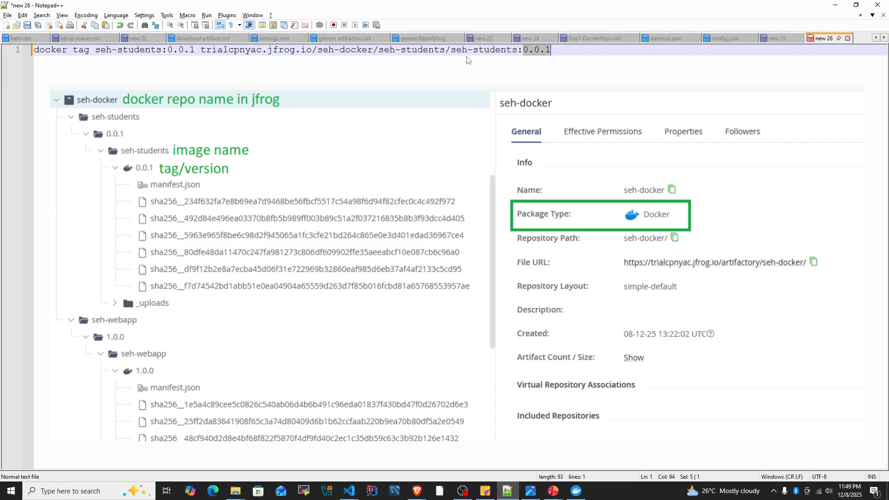
left_click(451, 51)
key("ctrl+v")
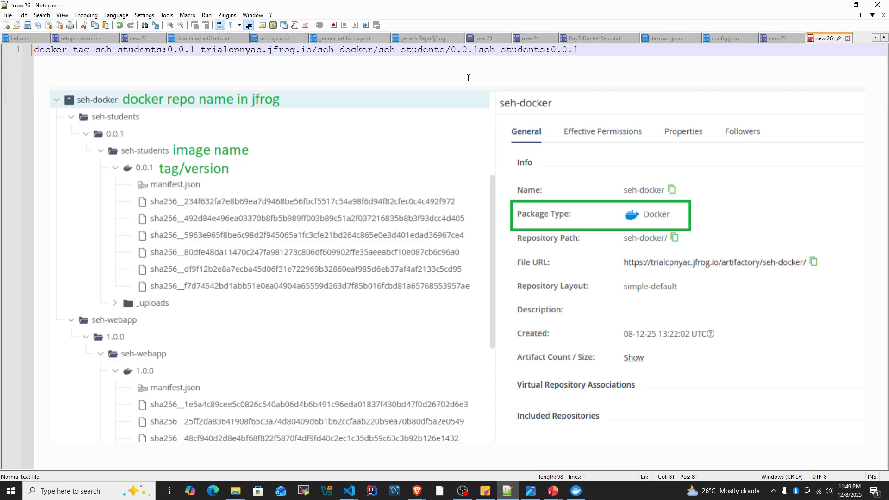
type("/")
- Copy the completed docker tag command into the seh-students terminal in VS Code and run it
left_click_drag(484, 50, 588, 50)
left_click(587, 50)
key("shift+Home")
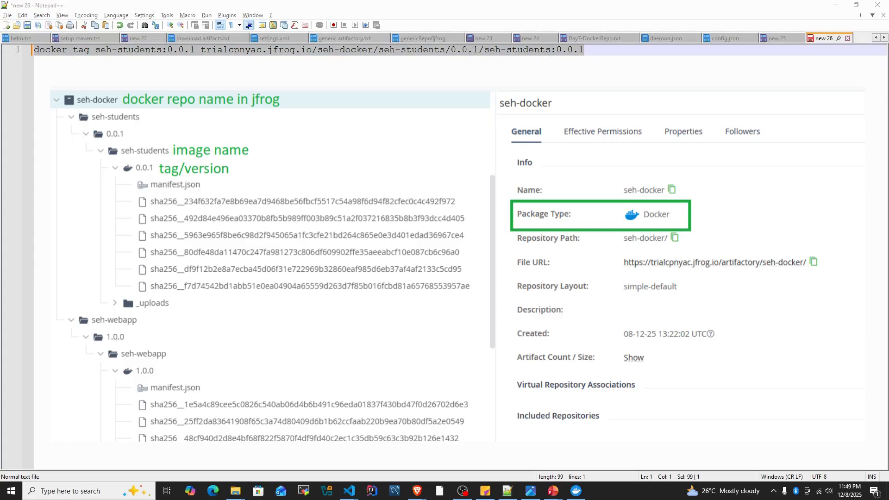
key("alt+Tab")
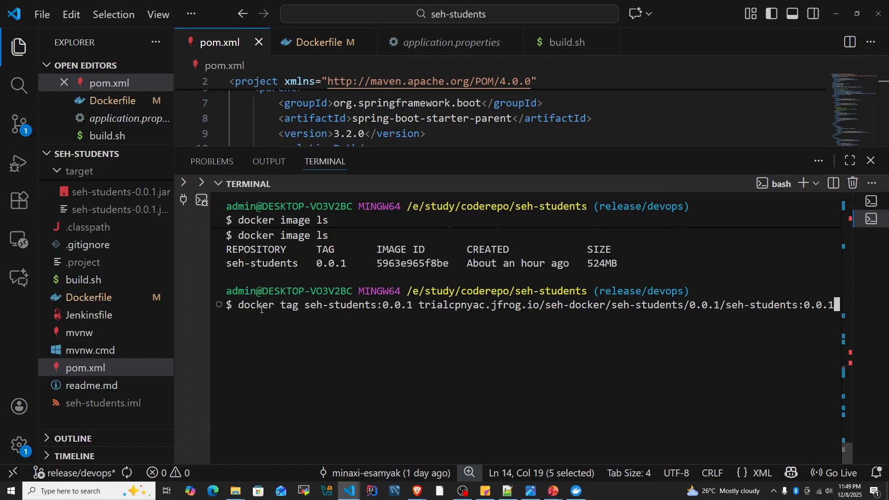
key("Return")
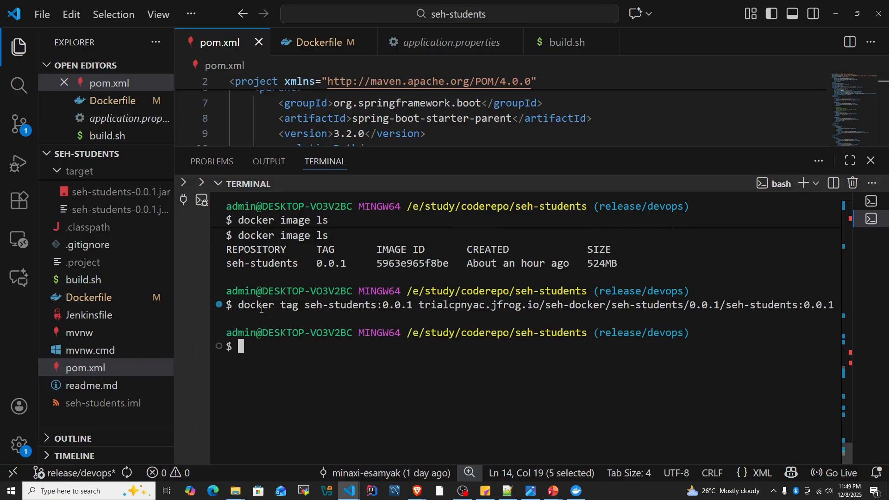
- Copy the docker push template from the JFrog push instructions and paste it two lines below the tag command in Notepad++
key("alt+Tab")
key("alt+Tab")
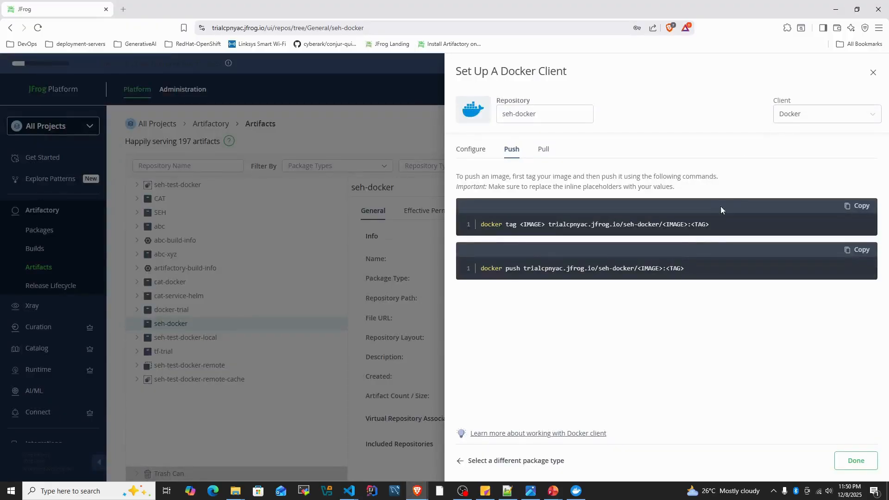
left_click(857, 251)
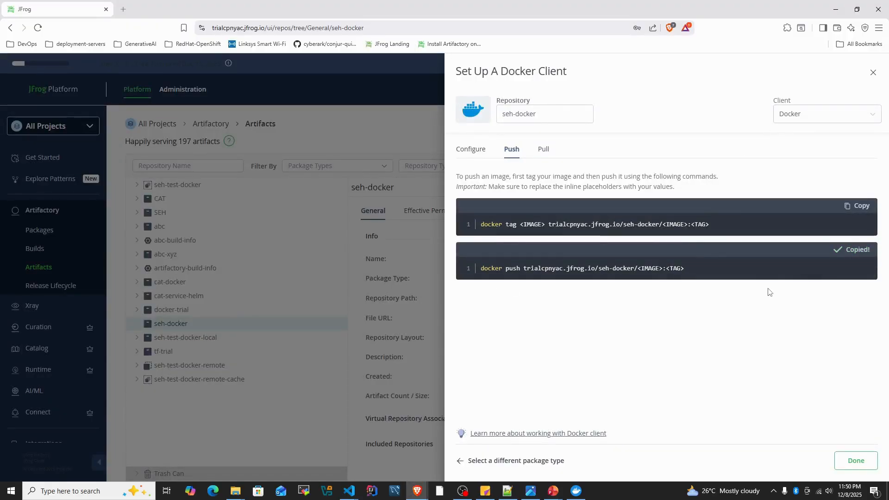
key("alt+Tab")
key("alt+Tab")
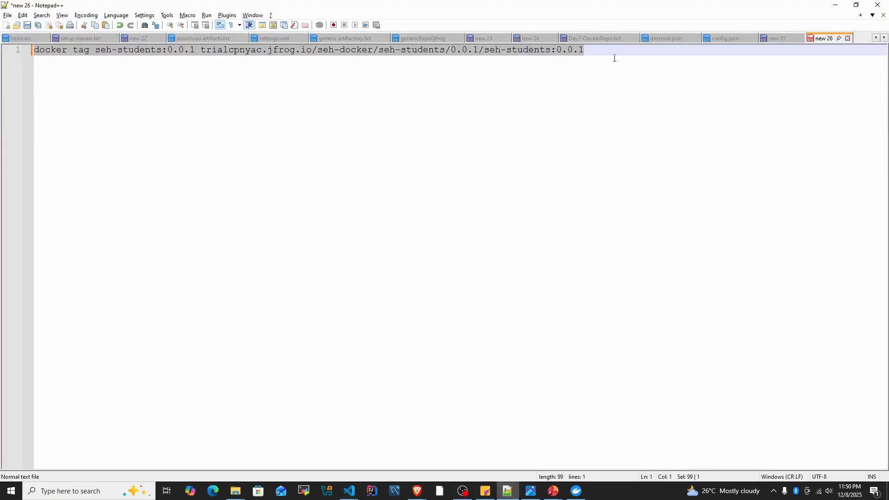
left_click(615, 57)
key("Return")
key("Return")
key("ctrl+v")
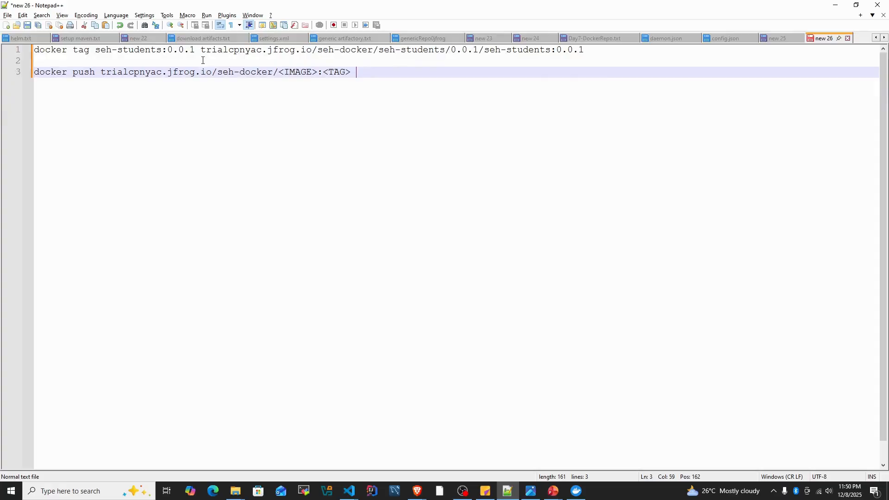
- Replace the placeholder image path in the docker push command with the source and target arguments of the docker tag command
left_click_drag(95, 50, 586, 50)
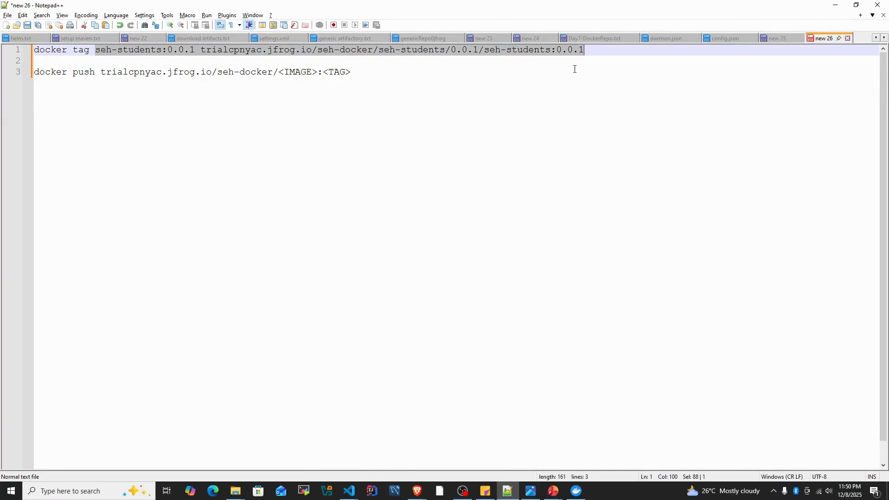
key("ctrl+v")
key("ctrl+z")
key("ctrl+c")
left_click_drag(100, 72, 359, 72)
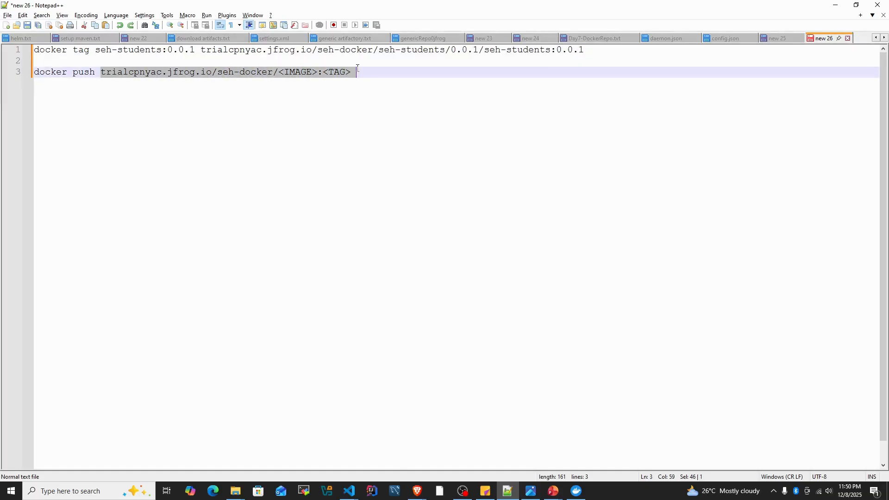
key("ctrl+v")
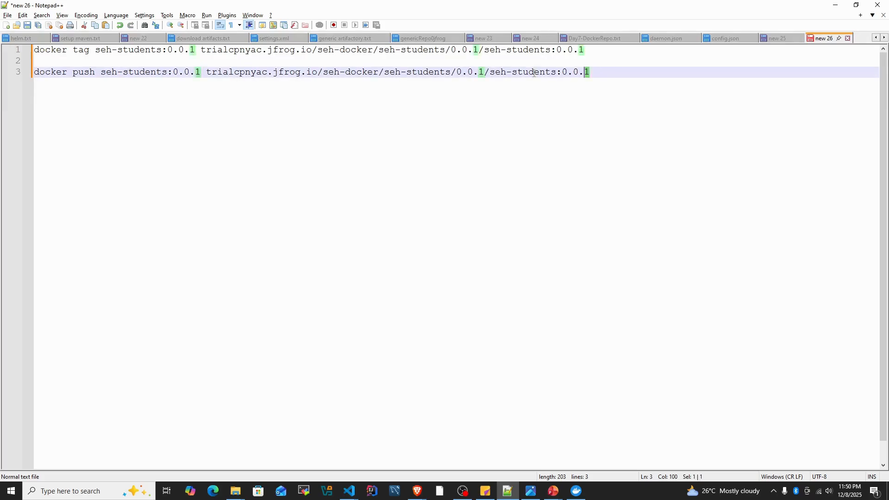
- Try to run the copied docker push command with both image arguments in the seh-students terminal in VS Code
left_click(23, 72)
key("ctrl+c")
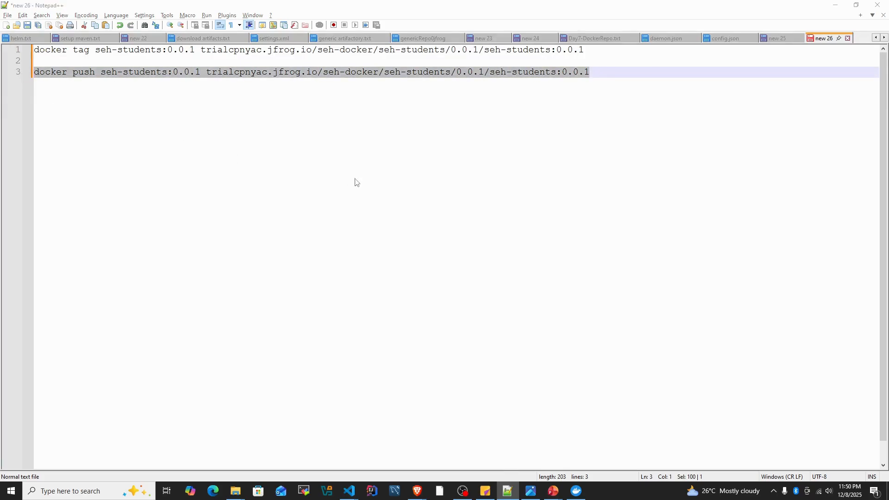
key("alt+Tab")
key("ctrl+v")
- Remove the extra seh-students:0.0.1 argument from the recalled command and push trialcpnyac.jfrog.io/seh-docker/seh-students/0.0.1/seh-students:0.0.1
key("Left")
key("Left")
key("Left")
key("Left")
key("Left")
key("Left")
key("Left")
key("Left")
key("Left")
key("Left")
key("Left")
key("Left")
key("Left")
key("Left")
key("Left")
key("Left")
key("Left")
key("Left")
key("Left")
key("Left")
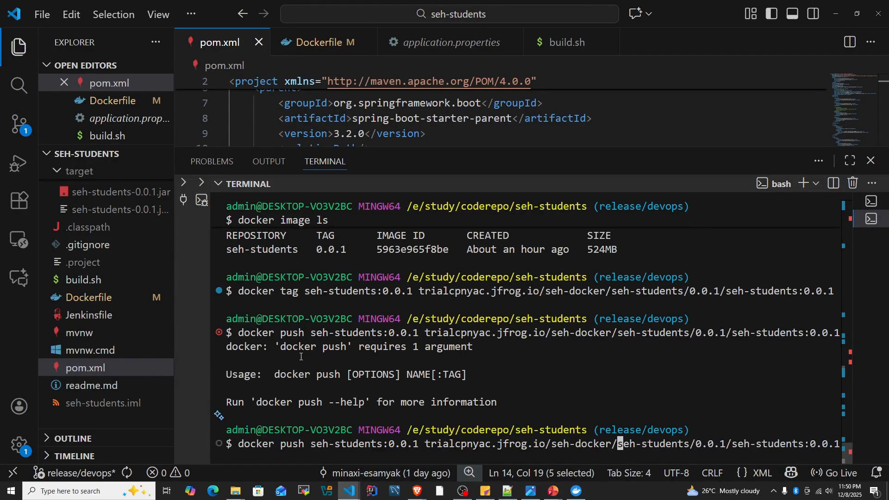
key("Left")
key("Left")
key("Left")
key("BackSpace")
key("BackSpace")
key("BackSpace")
key("BackSpace")
key("BackSpace")
key("BackSpace")
key("BackSpace")
key("BackSpace")
key("BackSpace")
key("BackSpace")
key("BackSpace")
key("BackSpace")
key("BackSpace")
key("BackSpace")
key("BackSpace")
key("BackSpace")
key("BackSpace")
key("BackSpace")
key("BackSpace")
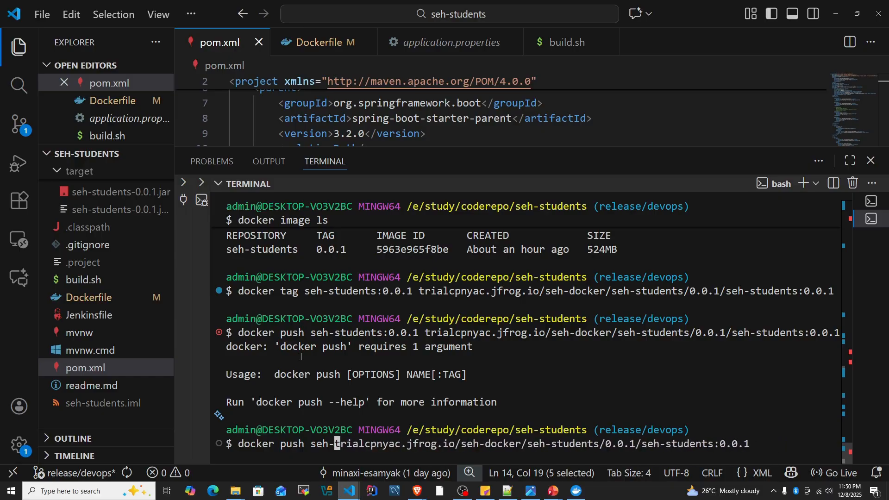
key("Return")
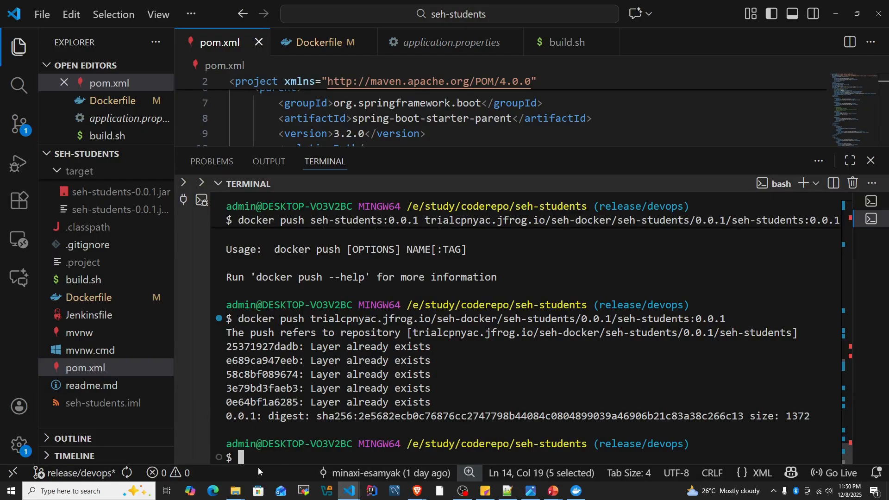
- Switch to JFrog, refresh the seh-docker repository and expand seh-students/0.0.1/seh-students to check the pushed image tag
mouse_move(417, 490)
left_click(357, 464)
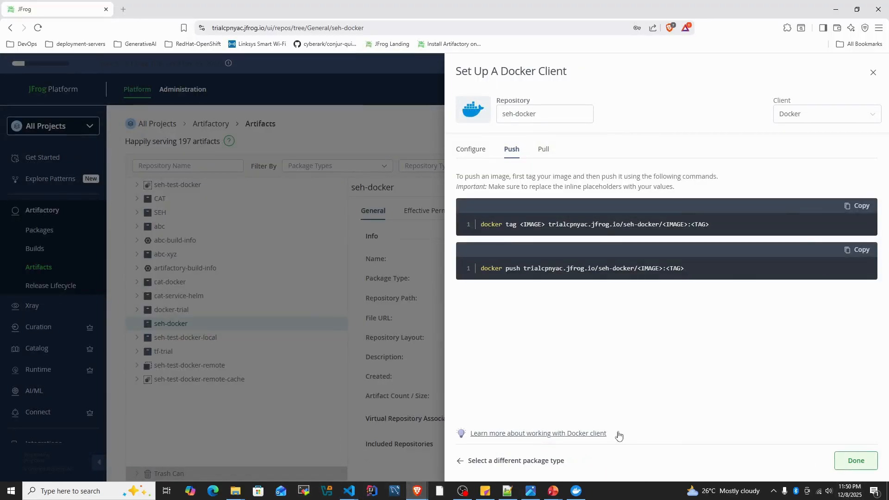
left_click(167, 324)
right_click(164, 326)
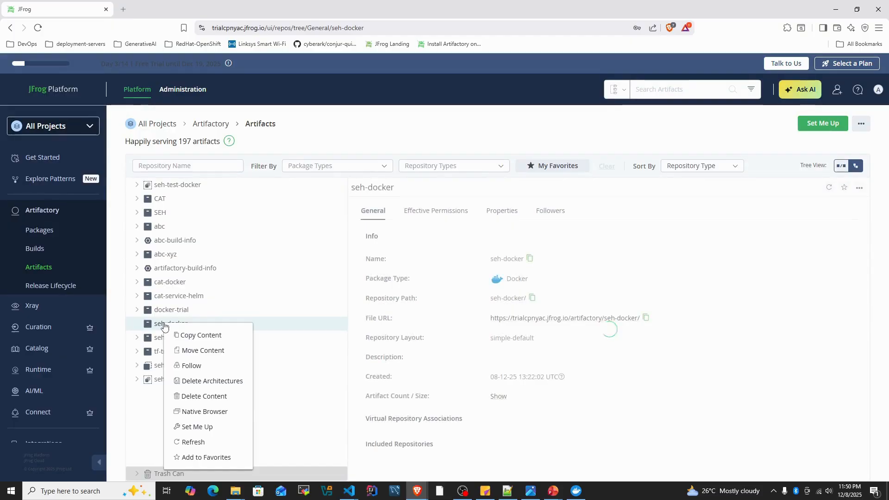
left_click(192, 441)
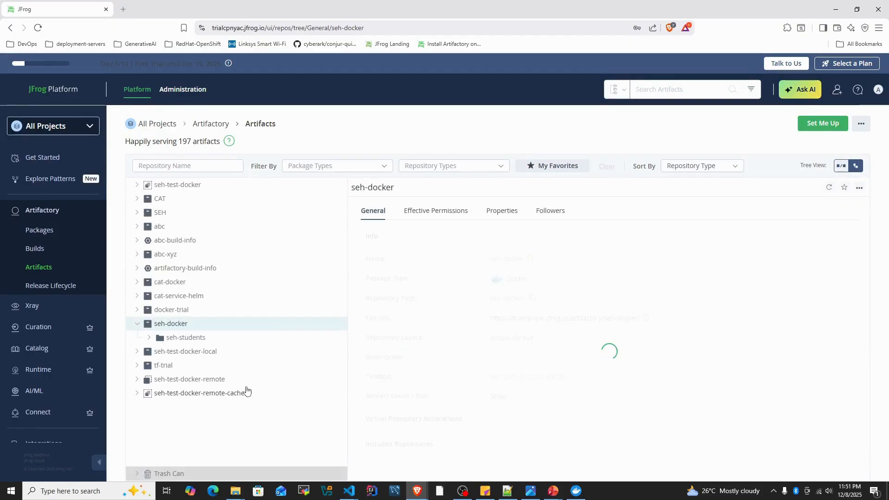
left_click(149, 338)
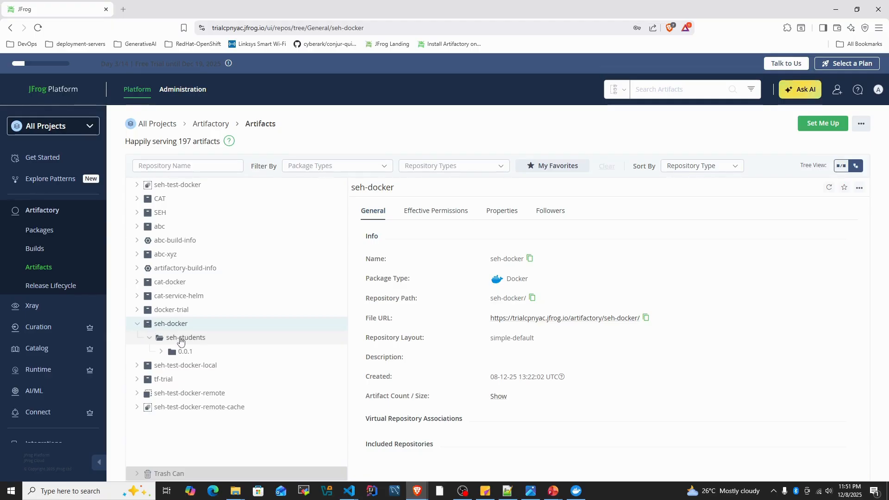
left_click(161, 351)
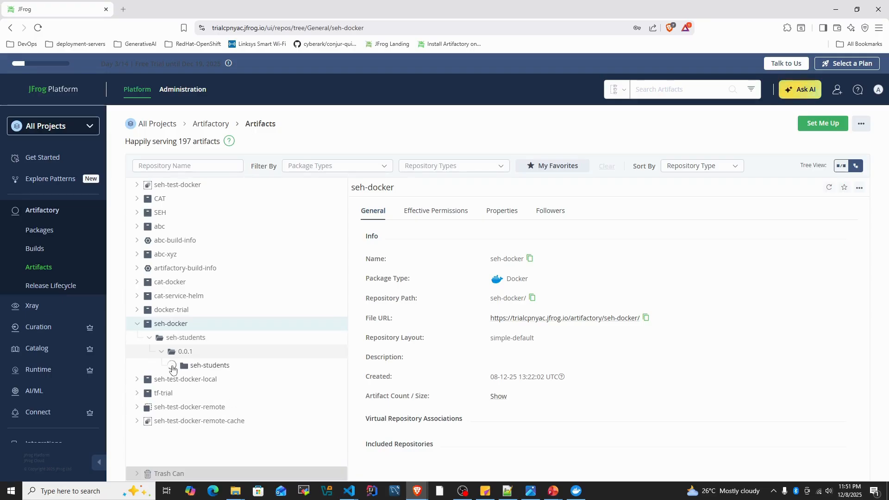
left_click(173, 365)
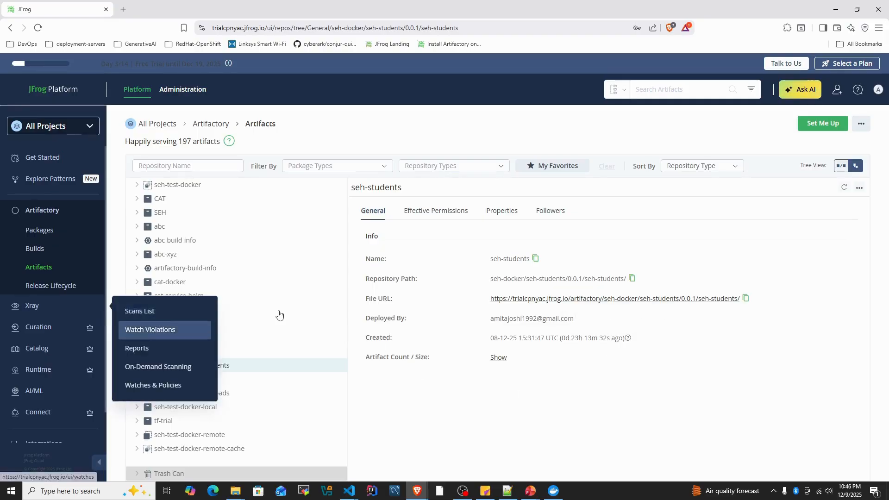
left_click(194, 329)
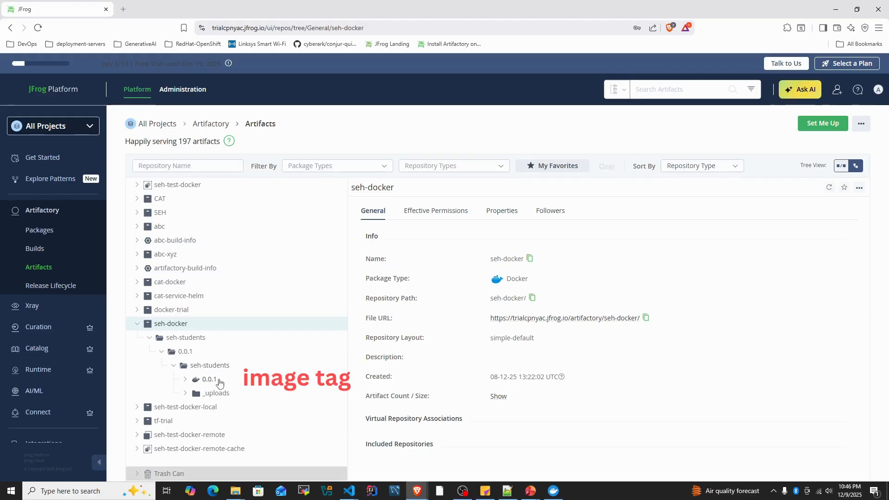
- Switch to the seh-webapp project in VS Code and list its files with ll in the terminal
left_click(349, 490)
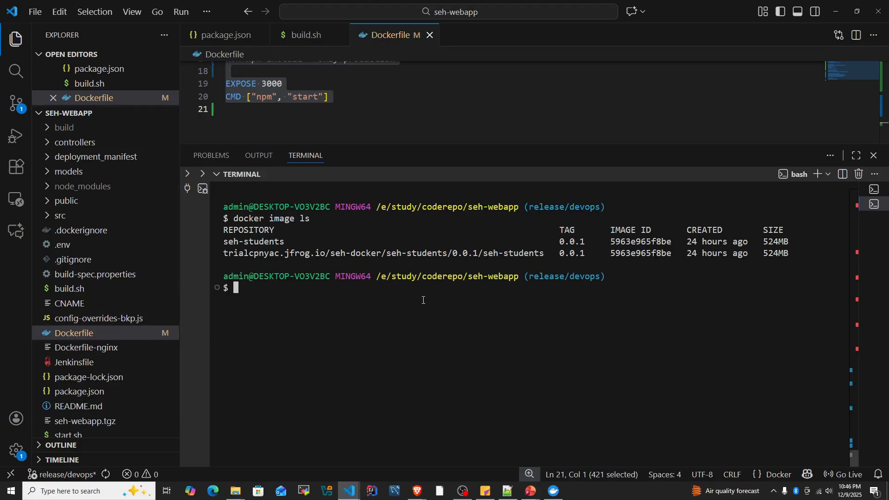
type("ll")
key("Return")
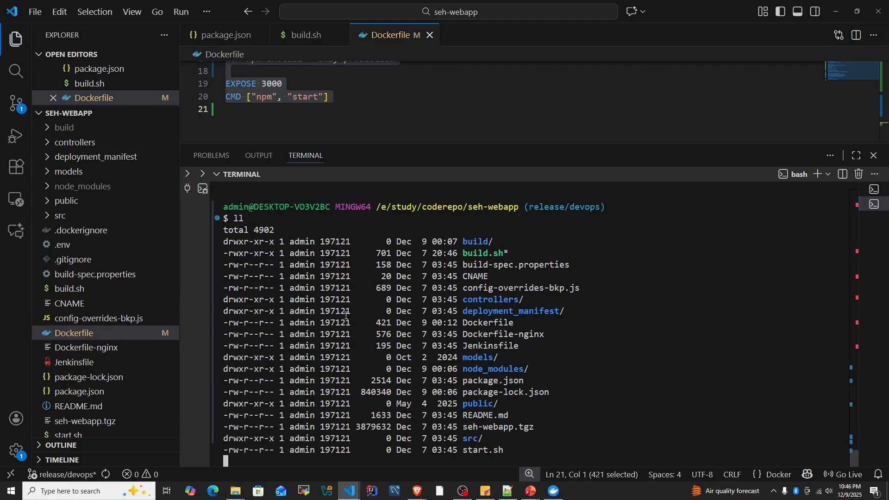
double_click(488, 299)
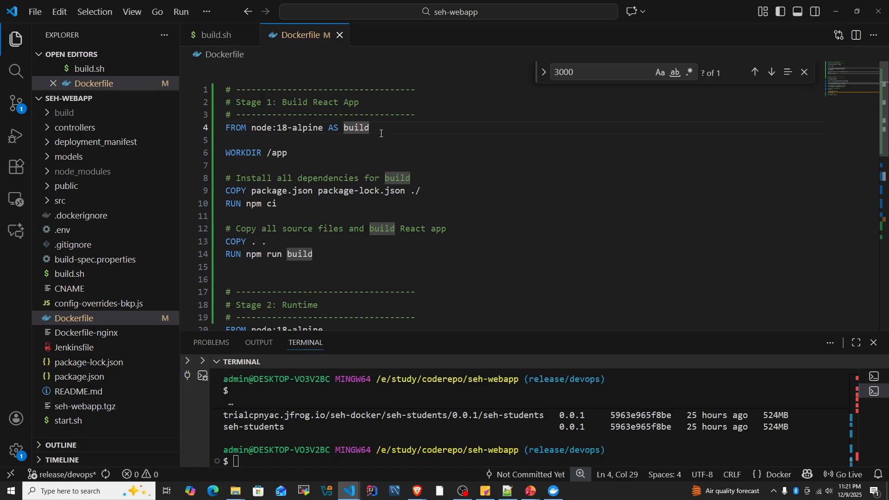
- Examine the Dockerfile's Stage 1 instructions: base image, working directory, package file copy, npm ci, source copy and React build
double_click(295, 126)
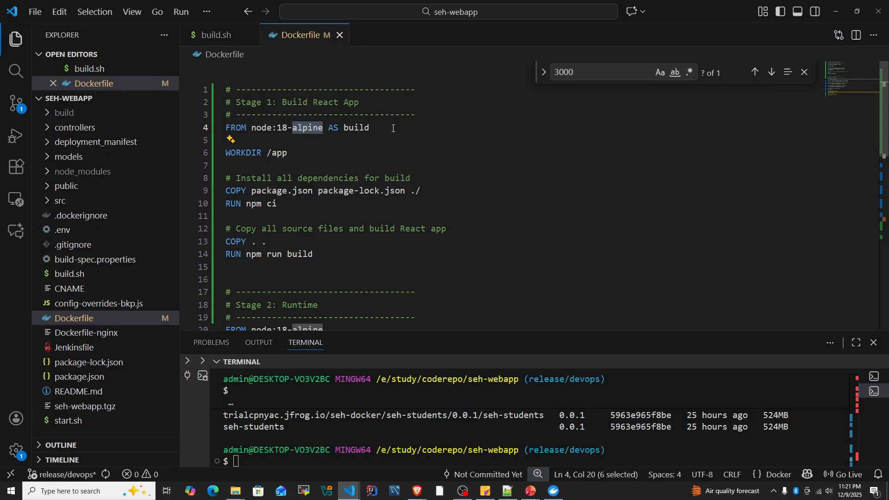
double_click(368, 132)
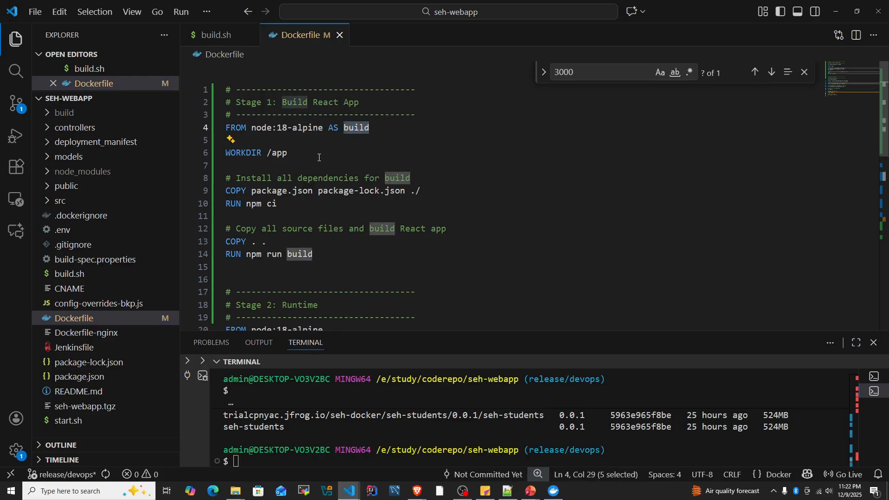
left_click(250, 158)
key("shift+Up")
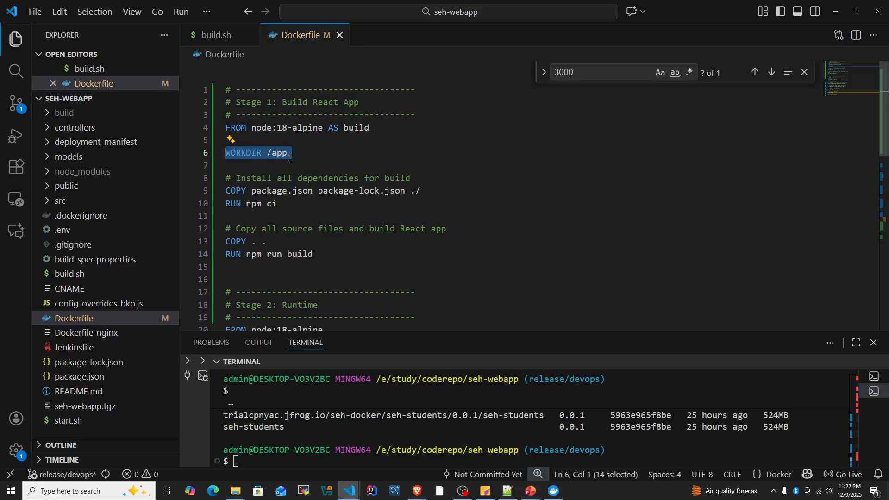
left_click(259, 178)
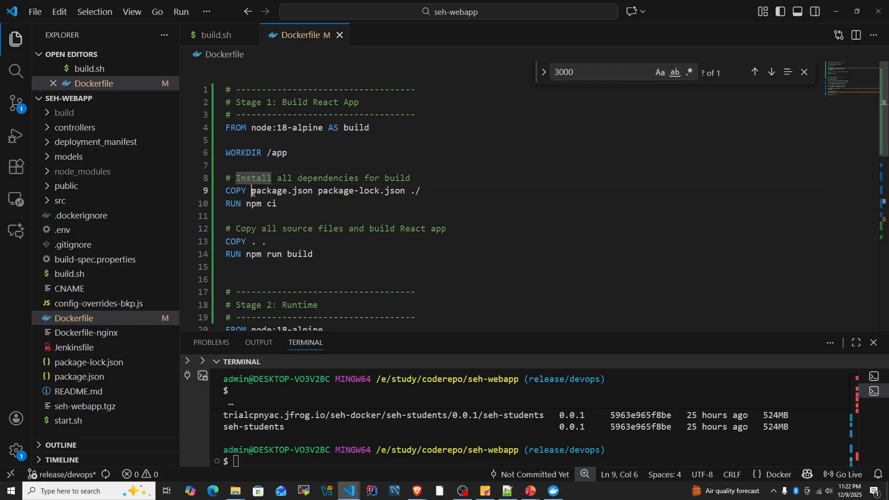
left_click_drag(252, 191, 427, 194)
left_click(411, 192)
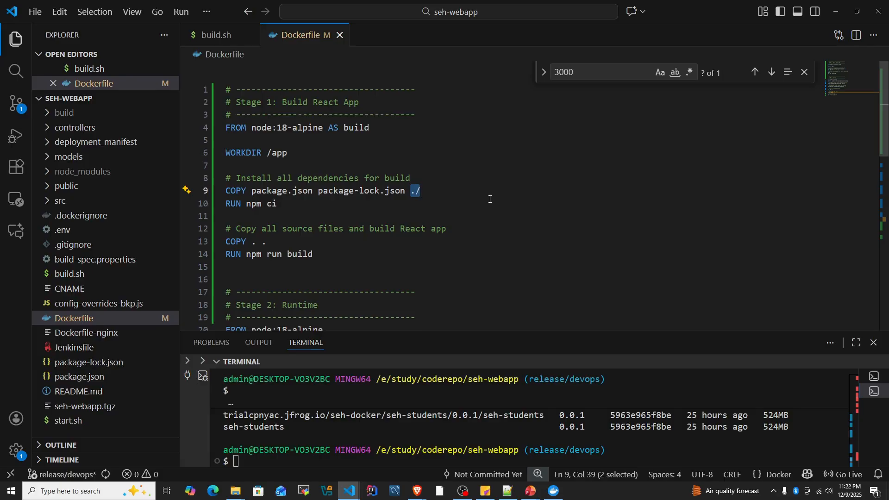
left_click(488, 200)
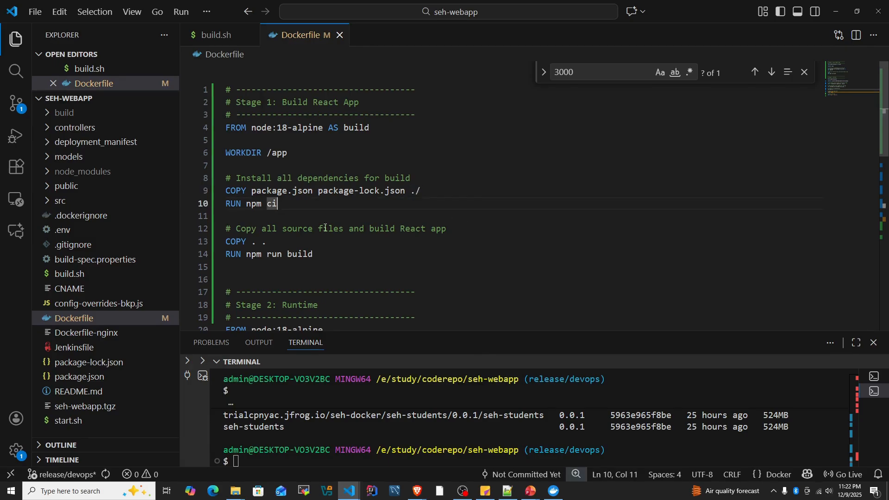
left_click_drag(276, 211, 217, 206)
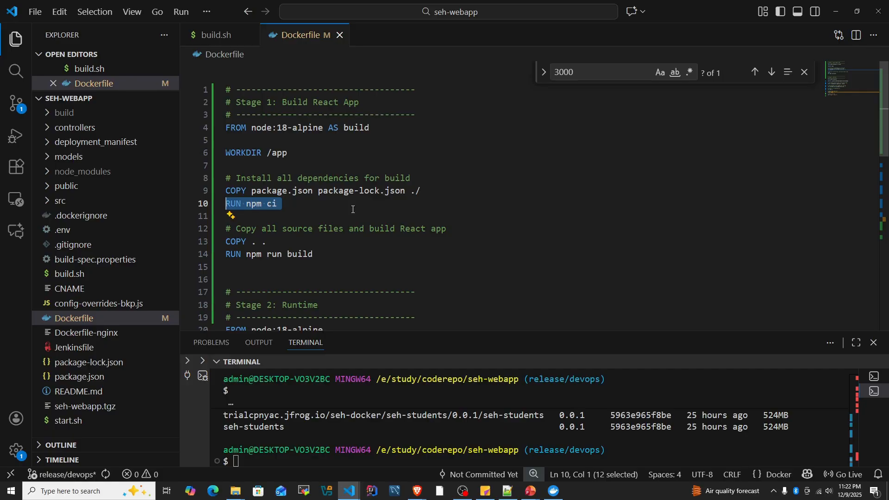
double_click(380, 189)
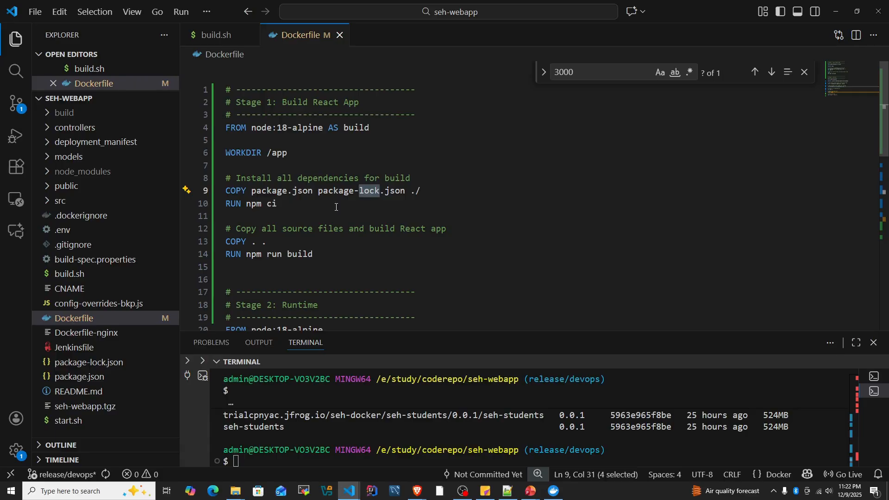
left_click_drag(268, 242, 226, 245)
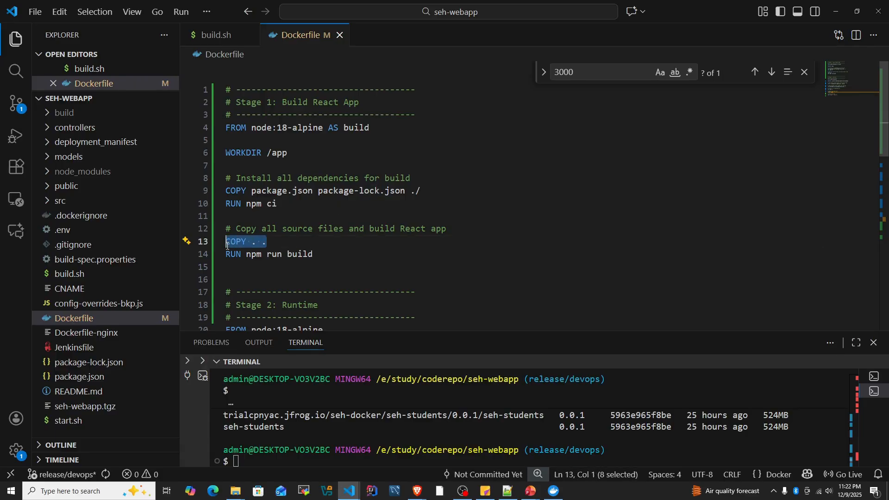
left_click(280, 241)
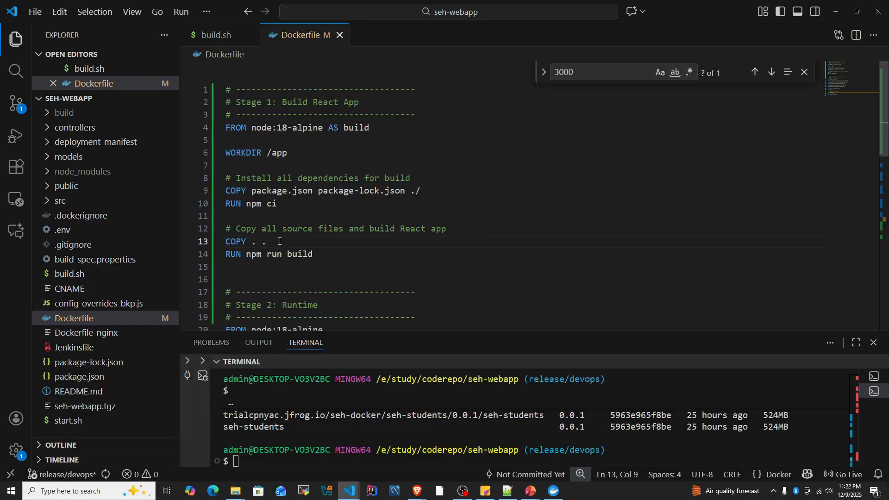
left_click_drag(313, 254, 224, 255)
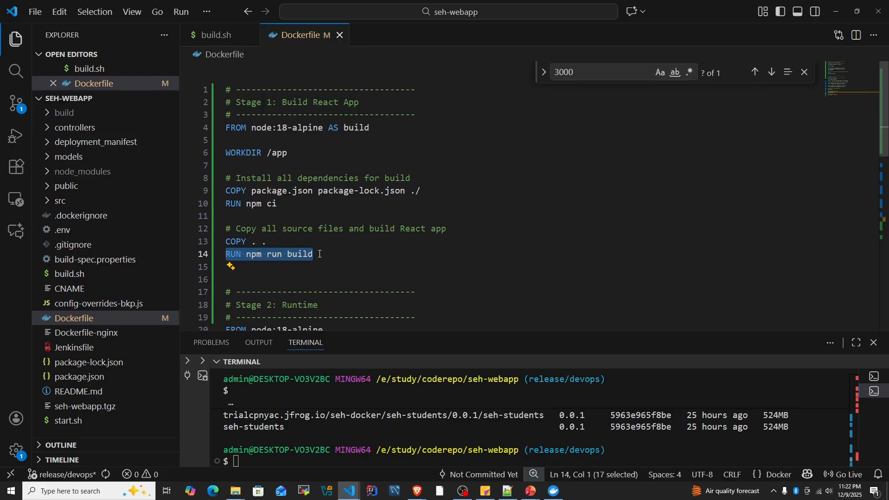
- Examine the Dockerfile's Stage 2 base image, runtime working directory and the copy of the React output from the build stage
scroll(322, 256, "down", 4)
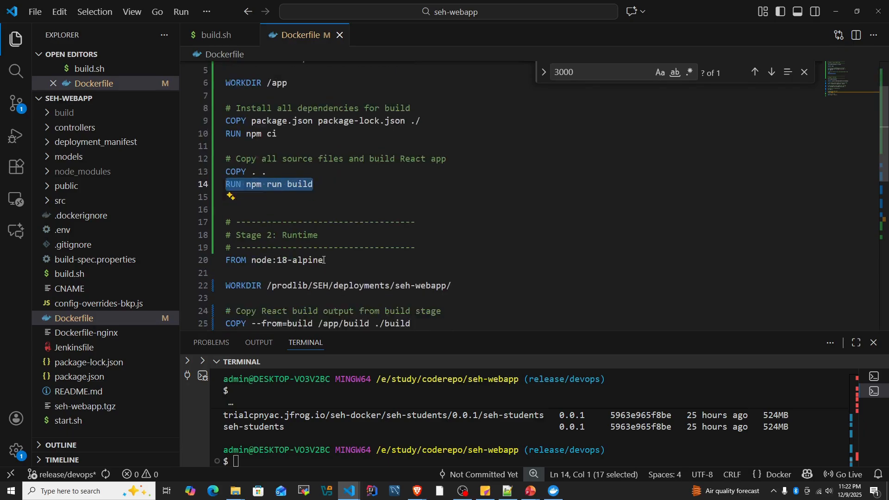
left_click(331, 239)
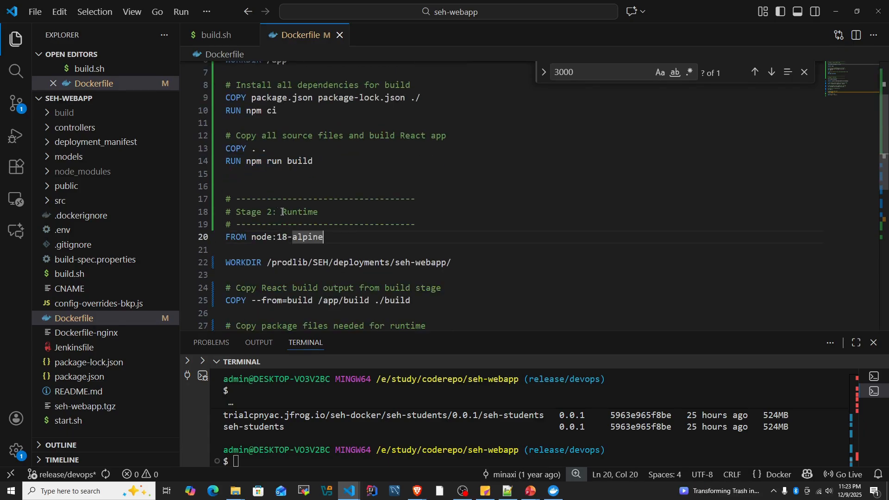
left_click_drag(278, 212, 328, 212)
left_click(337, 240)
left_click_drag(390, 263, 333, 262)
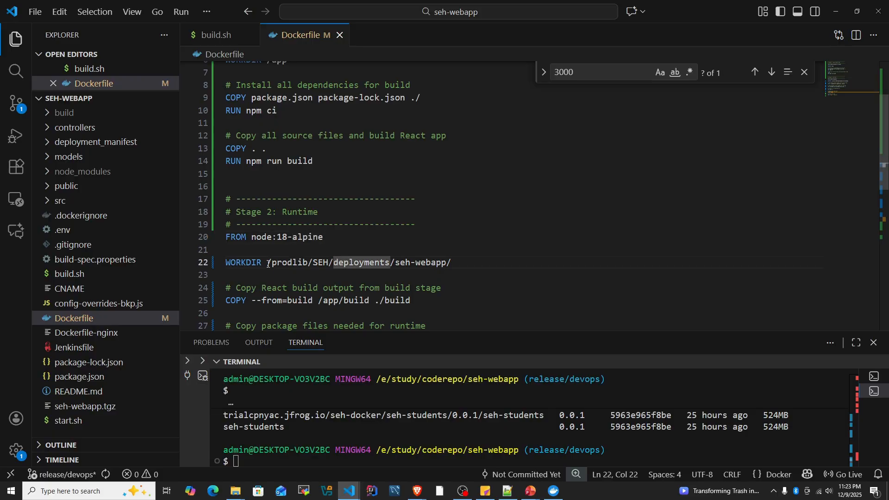
left_click_drag(268, 264, 456, 264)
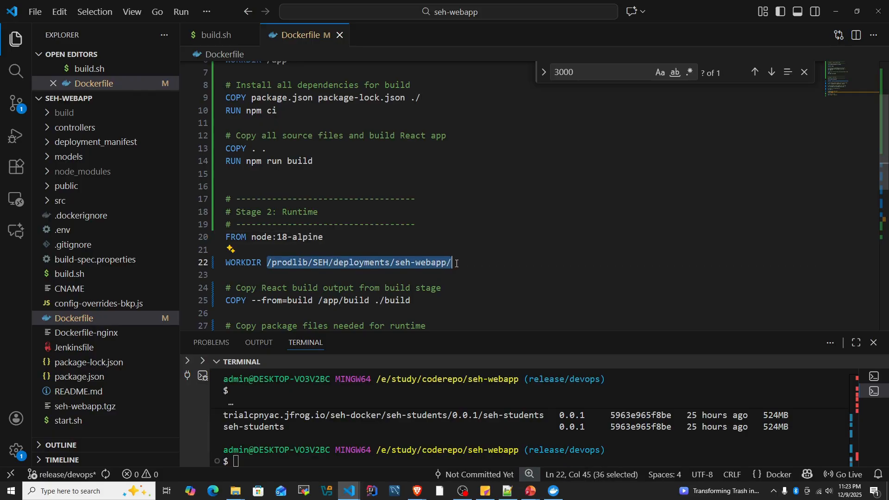
scroll(445, 268, "down", 1)
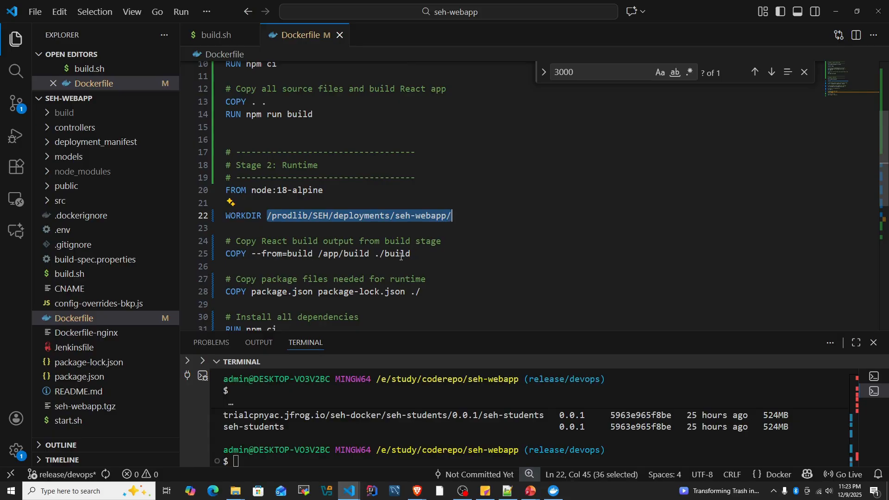
left_click(428, 257)
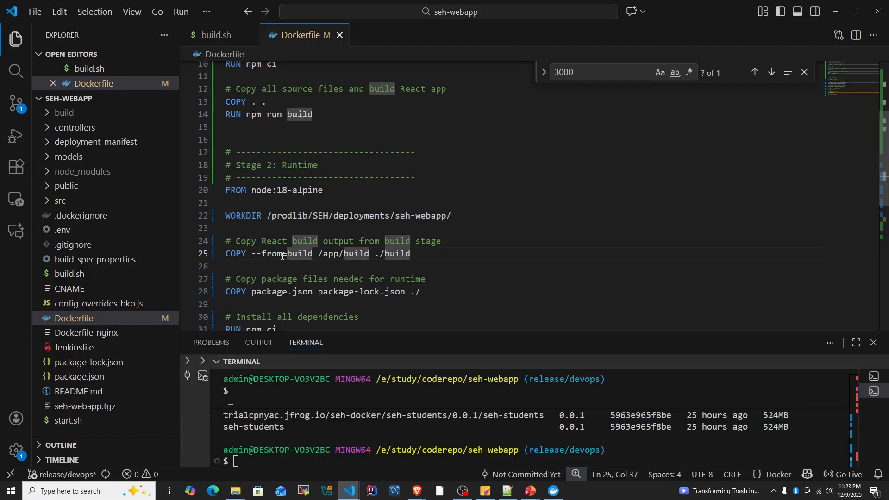
left_click(298, 256)
scroll(312, 290, "down", 1)
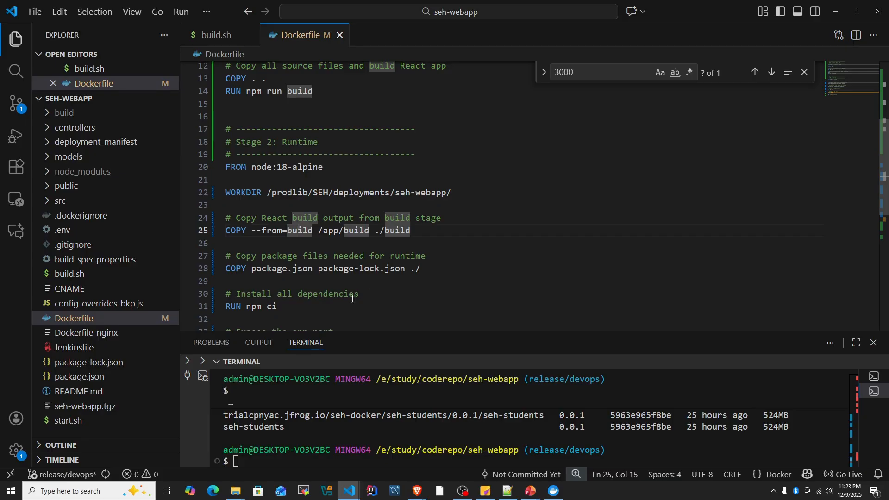
- Review the rest of the Dockerfile's runtime stage: dependency installation, exposed port and the npm start command
scroll(352, 298, "down", 2)
left_click(273, 261)
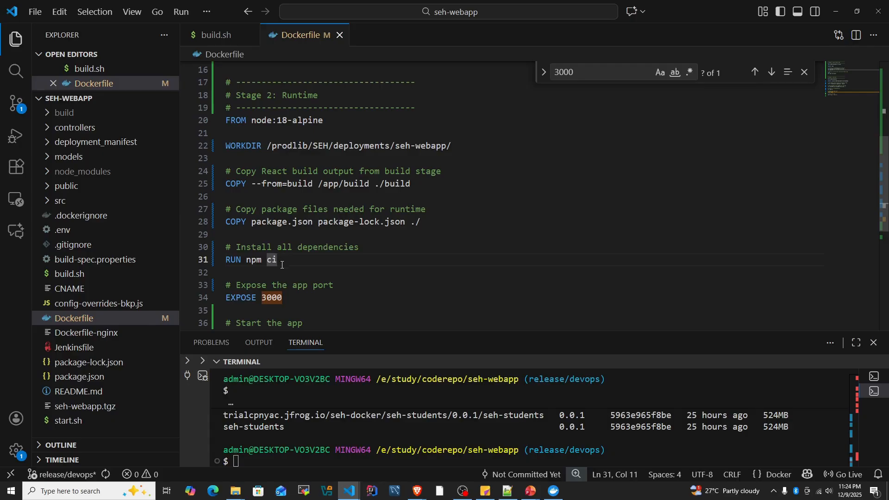
left_click(301, 299)
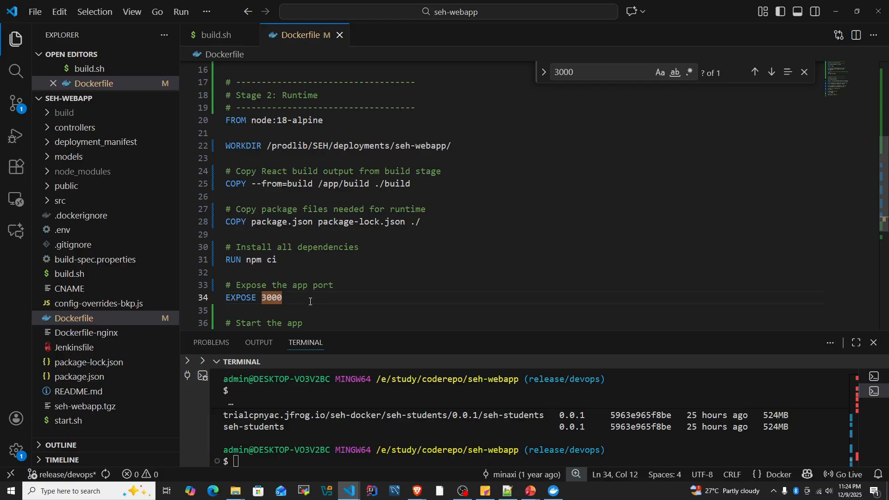
scroll(328, 254, "down", 2)
left_click_drag(344, 239, 226, 242)
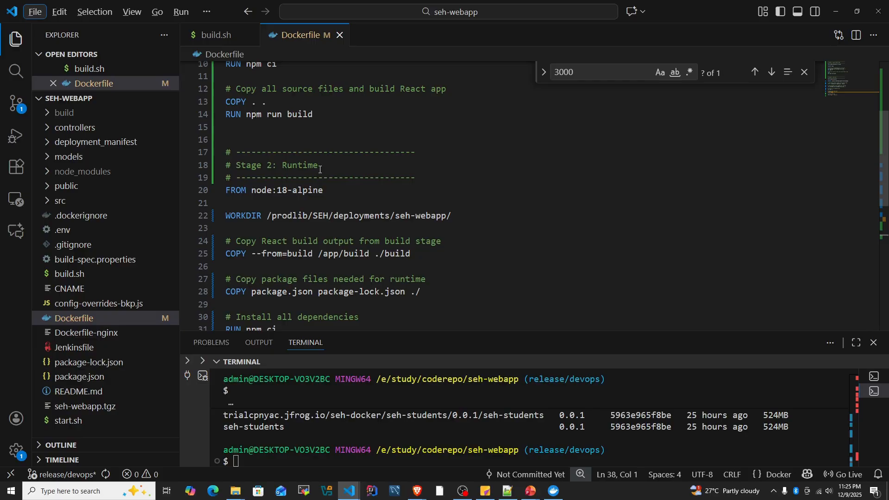
scroll(320, 170, "down", 5)
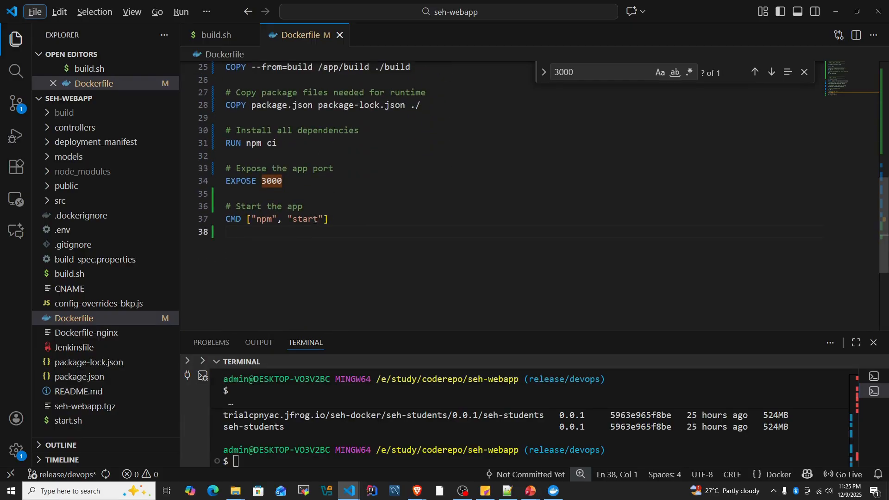
scroll(319, 219, "up", 1)
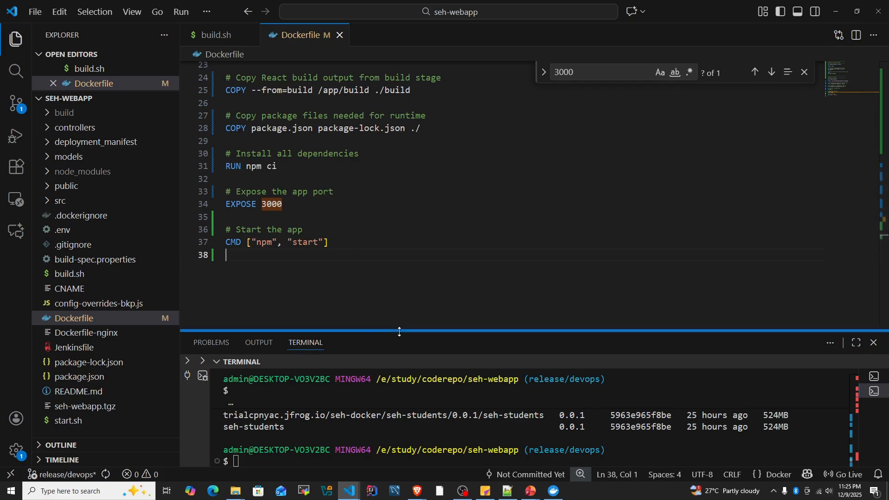
- Enlarge the terminal and start a build command with the -t option and seh-webapp: as the image name, copied from the project path
left_click_drag(398, 331, 416, 261)
left_click(310, 401)
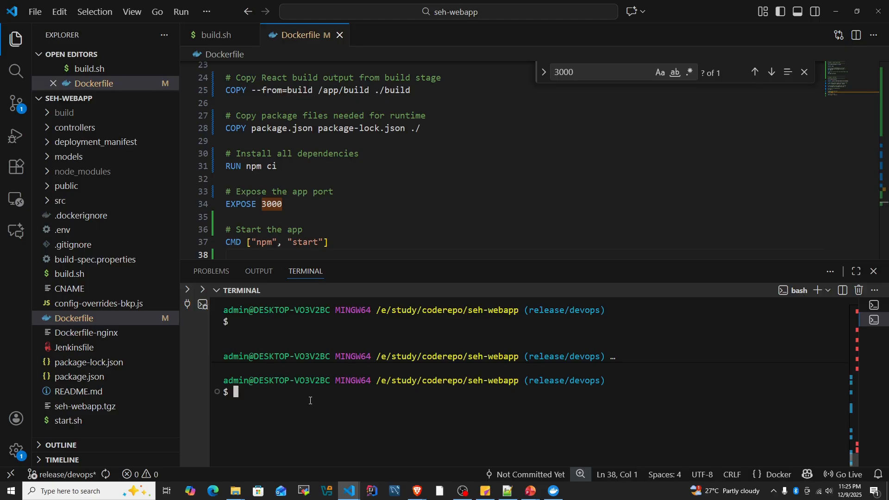
type("ocker build -t")
left_click_drag(468, 381, 518, 385)
right_click(519, 385)
right_click(338, 398)
type(":")
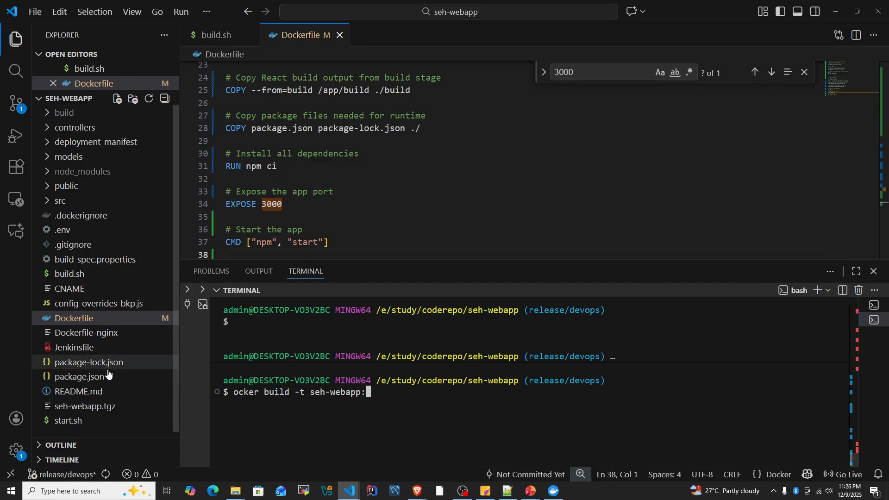
- Complete the build command with version 1.0.0 from package.json and the current directory as build context, and run it
left_click(80, 376)
scroll(301, 116, "up", 2)
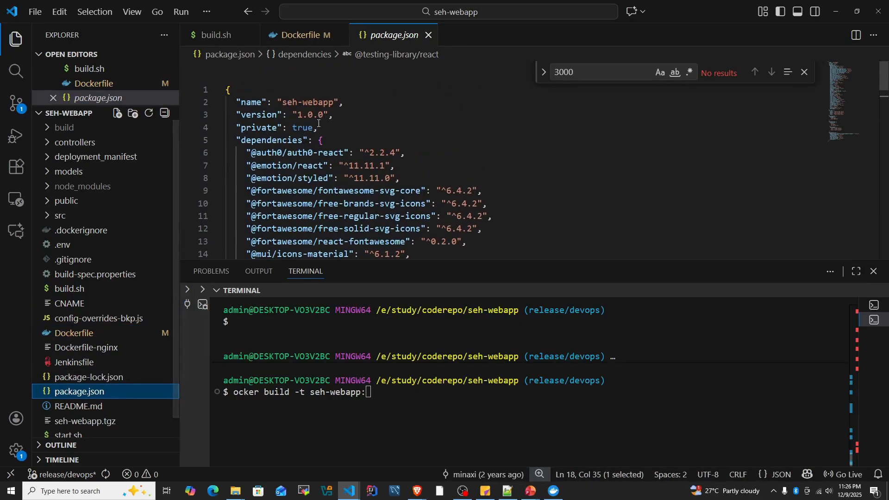
left_click_drag(300, 116, 326, 115)
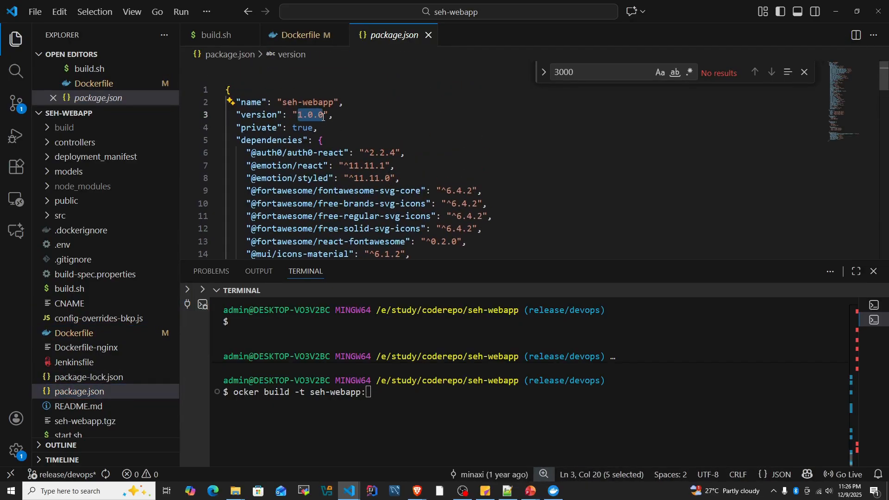
left_click(394, 393)
type("1.0.0")
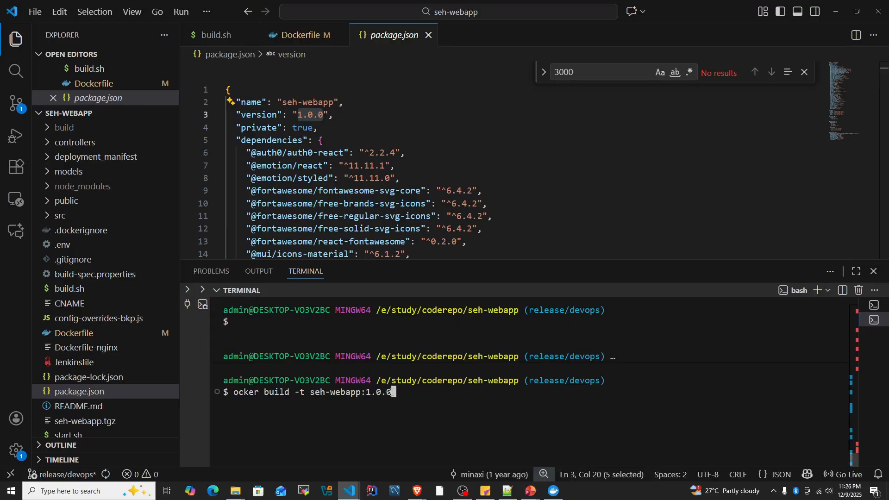
type(".")
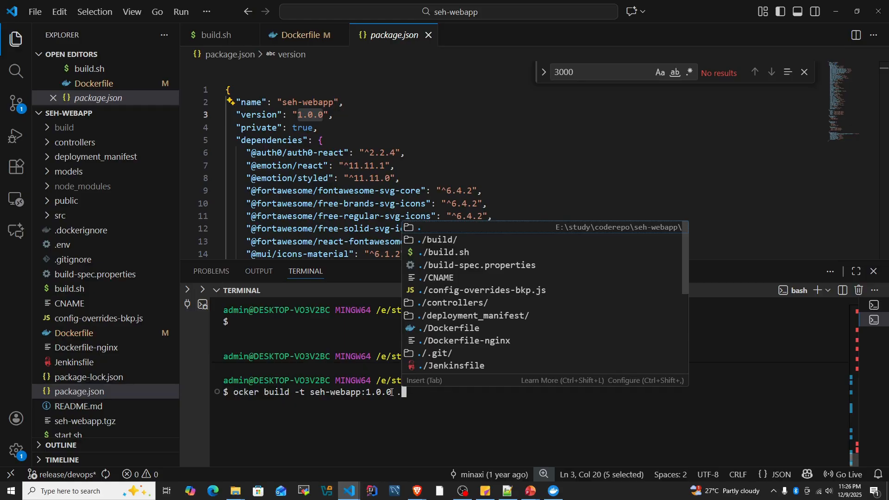
key("Escape")
key("Return")
- Correct the misspelled command to docker build -t seh-webapp:1.0.0 . and run it, giving the terminal more height for the output
key("Up")
key("Left")
key("Left")
key("Left")
key("Left")
key("Left")
key("Left")
key("Left")
key("Left")
key("Left")
key("Left")
key("Left")
key("Left")
key("Left")
key("Left")
key("Left")
key("Left")
key("Left")
key("Left")
key("Left")
key("Left")
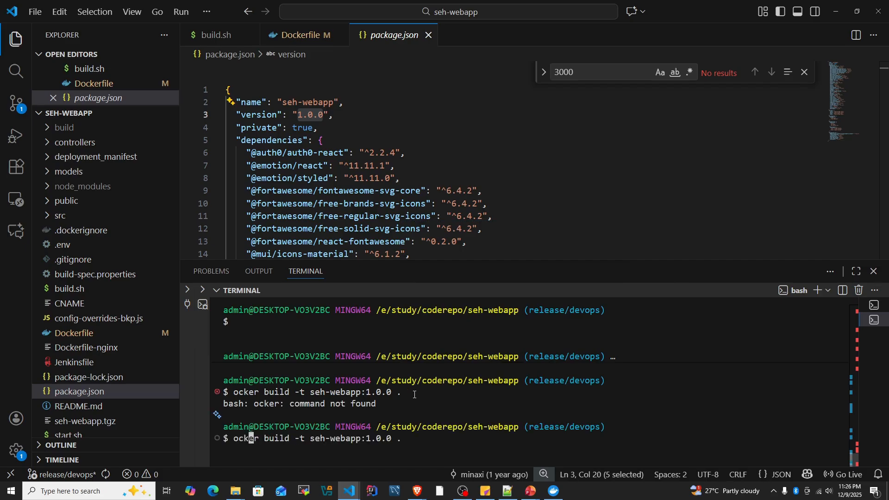
type("d")
key("Return")
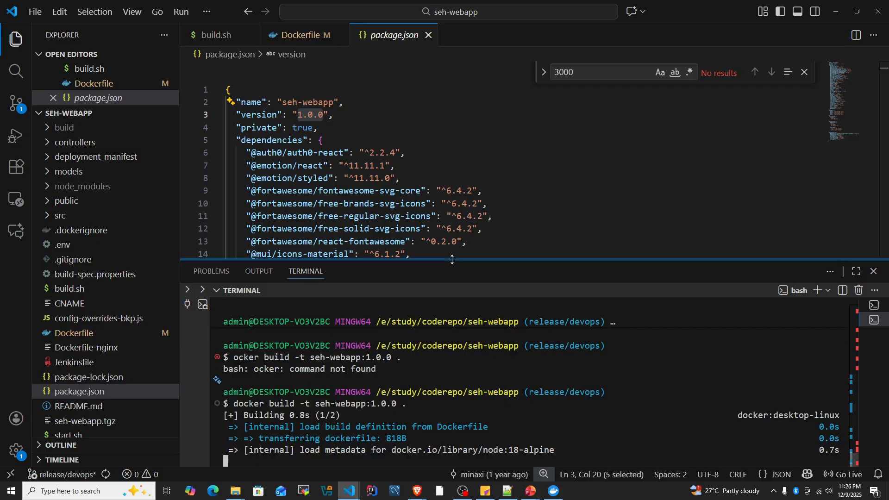
left_click_drag(452, 259, 482, 139)
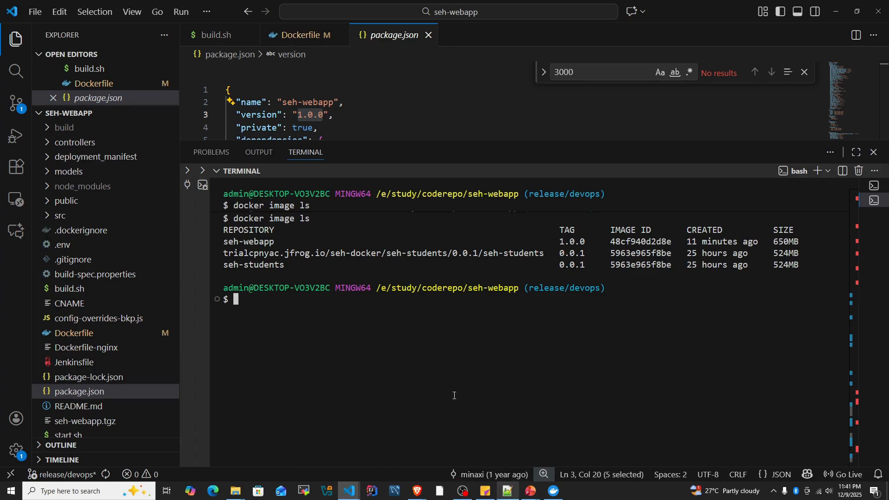
- Copy the seh-webapp name and 1.0.0 tag from the image list into line 6 of the Notepad++ notes
left_click_drag(224, 244, 585, 245)
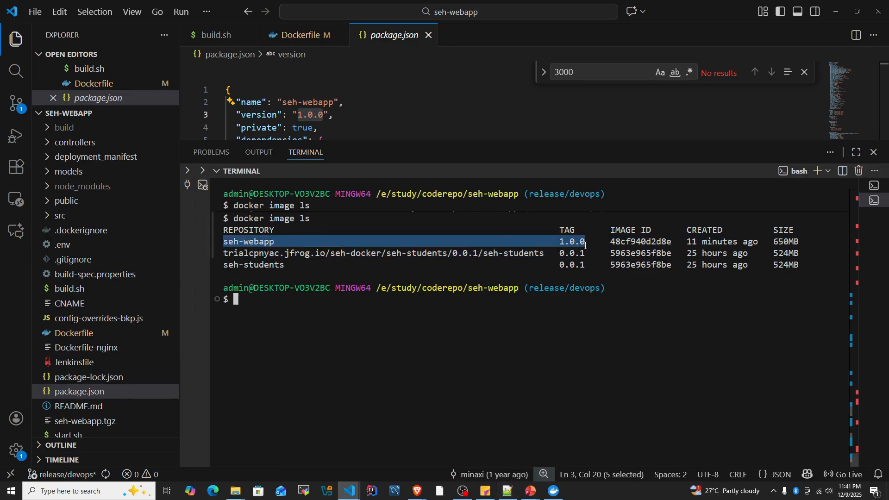
key("ctrl+c")
left_click(508, 491)
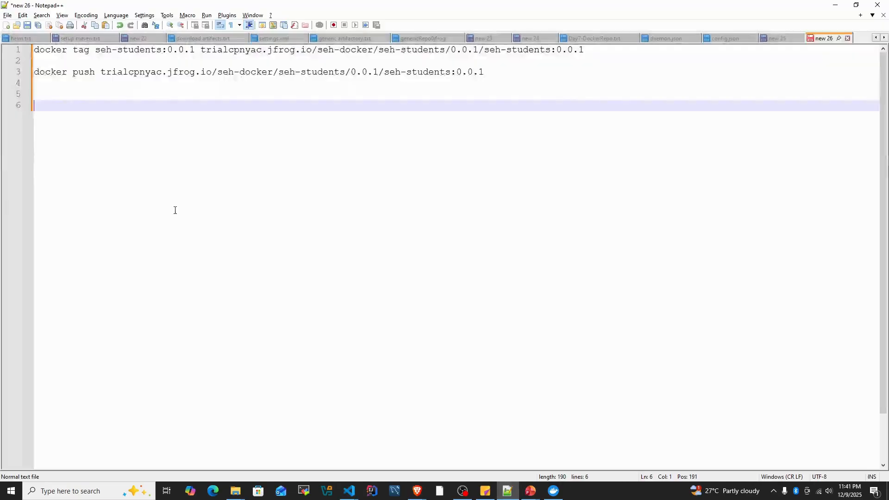
key("ctrl+v")
- Duplicate the seh-students docker tag command onto line 5 and change its source image to seh-webapp:1.0.0
left_click_drag(602, 53, 35, 51)
left_click(68, 94)
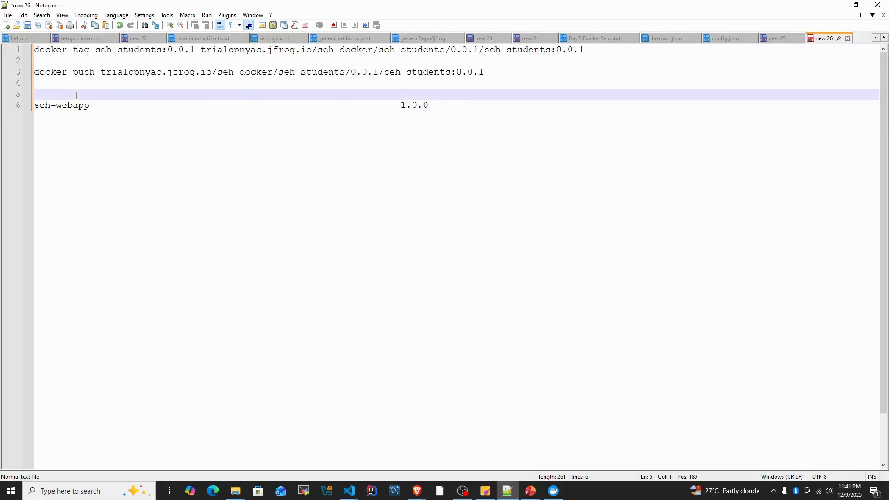
key("ctrl+v")
left_click_drag(91, 106, 19, 109)
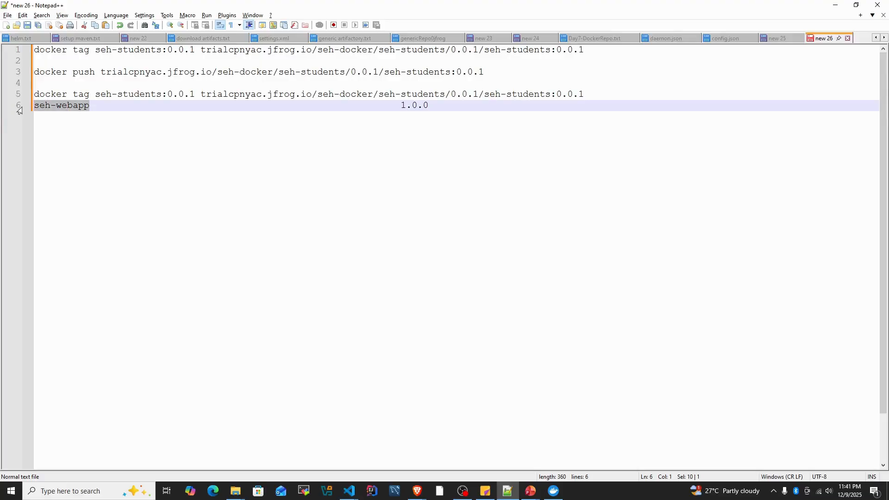
left_click_drag(97, 94, 162, 95)
key("ctrl+v")
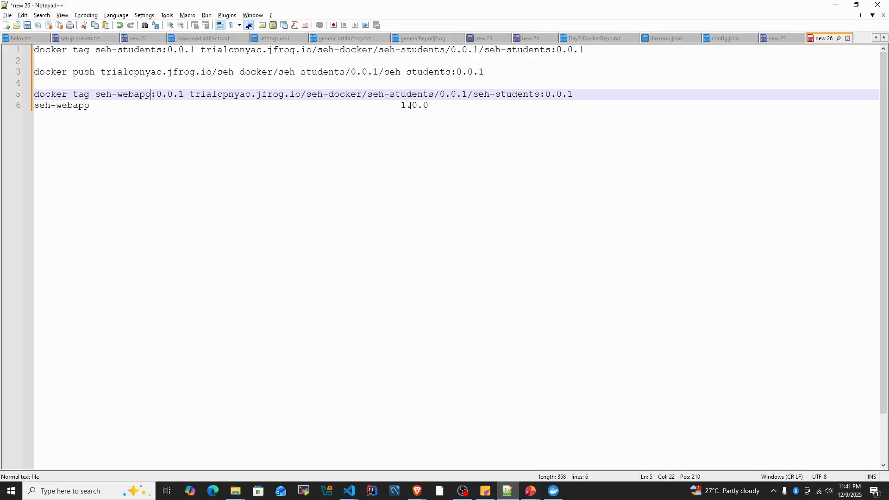
left_click_drag(397, 106, 432, 106)
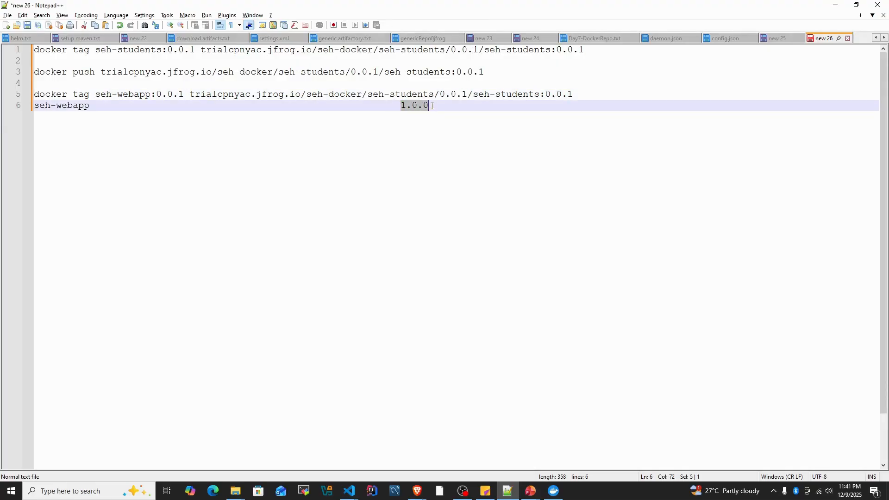
key("ctrl+c")
left_click_drag(157, 97, 184, 97)
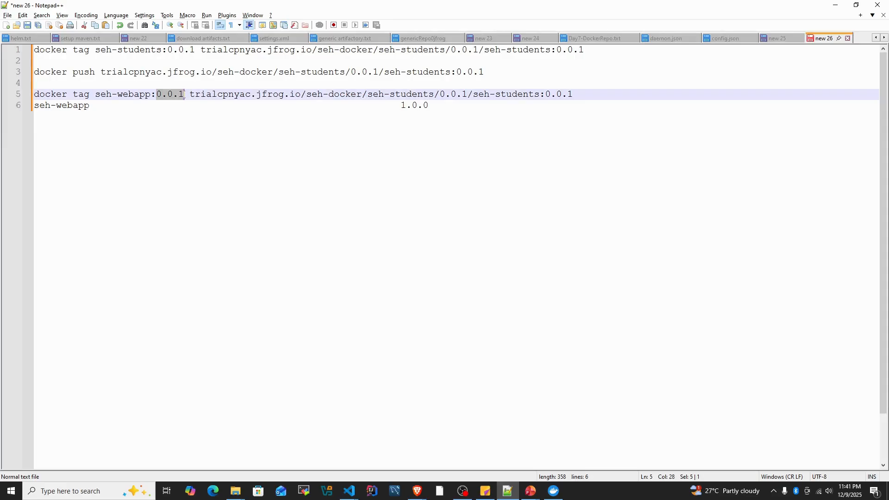
key("ctrl+v")
- Replace both seh-students names in the JFrog target path on line 5 with seh-webapp, keeping the seh-docker repository
left_click_drag(306, 96, 361, 96)
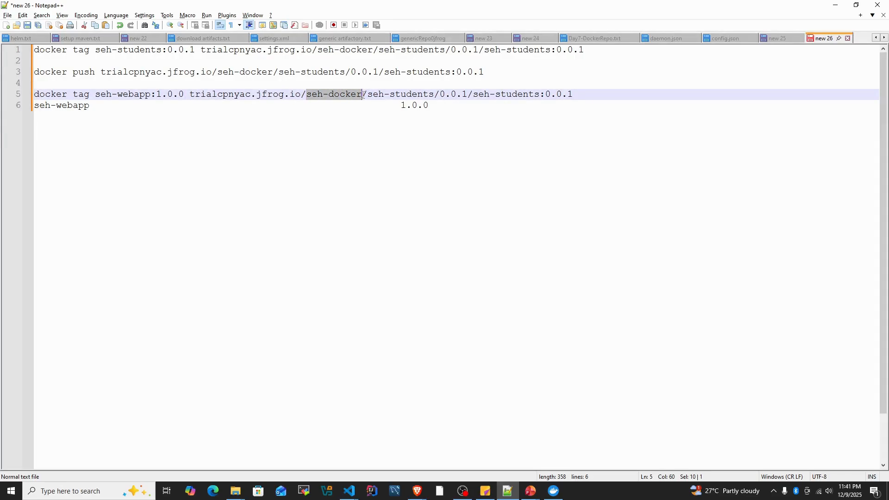
left_click_drag(91, 106, 35, 106)
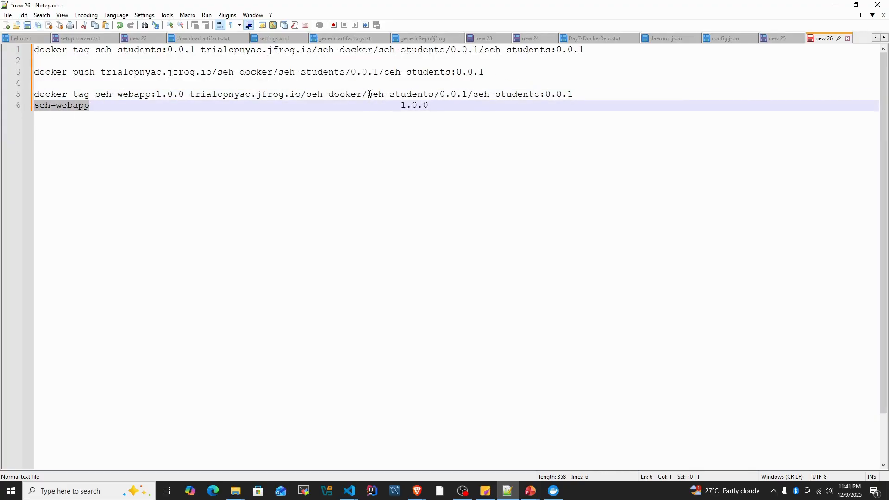
left_click_drag(368, 96, 529, 95)
key("ctrl+v")
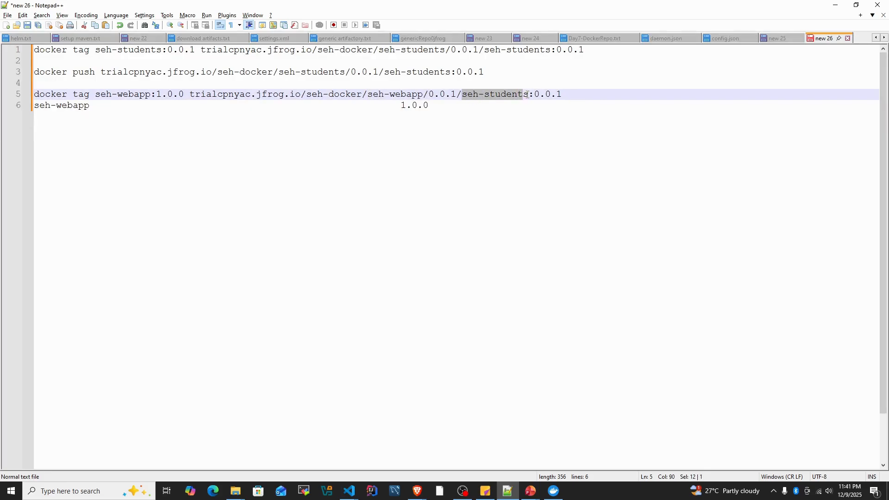
key("ctrl+v")
- Replace both 0.0.1 versions in the JFrog target path on line 5 with 1.0.0
left_click_drag(156, 95, 184, 95)
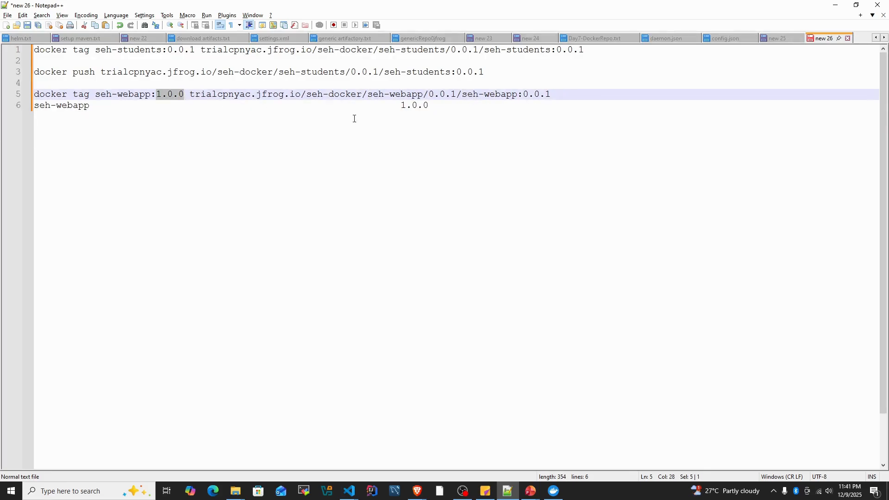
key("ctrl+c")
left_click_drag(429, 95, 456, 95)
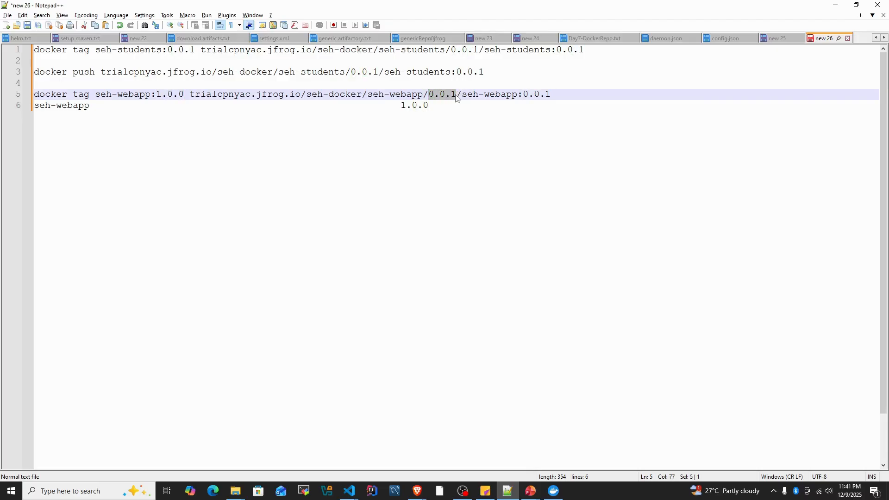
key("ctrl+v")
left_click_drag(524, 94, 555, 95)
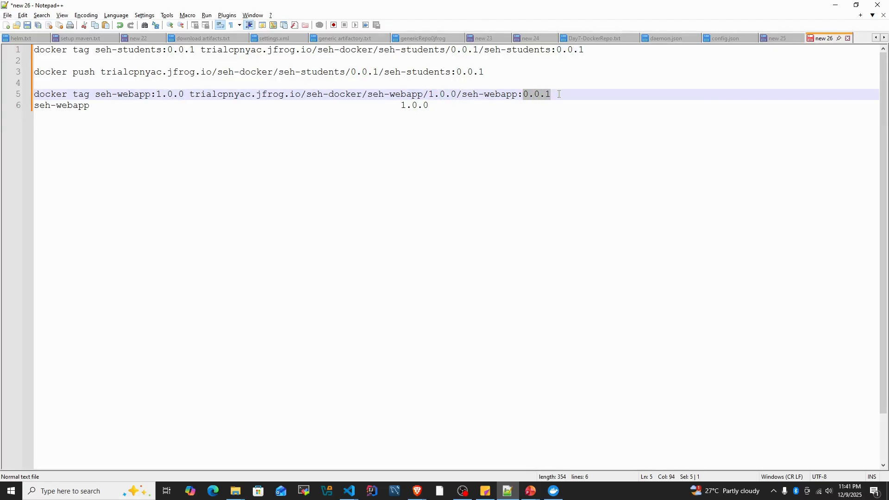
key("ctrl+v")
- Check the finished tag command and run docker tag seh-webapp:1.0.0 trialcpnyac.jfrog.io/seh-docker/seh-webapp/1.0.0/seh-webapp:1.0.0 in the VS Code terminal
left_click_drag(95, 95, 183, 94)
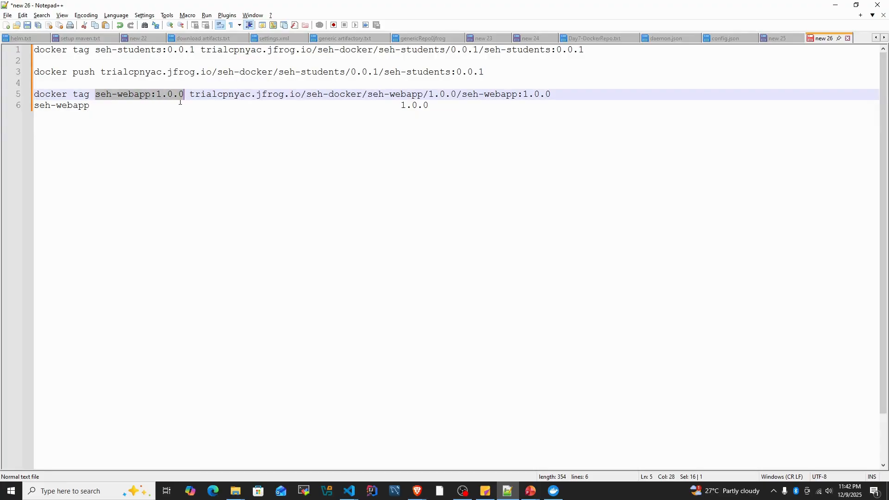
left_click_drag(189, 95, 552, 93)
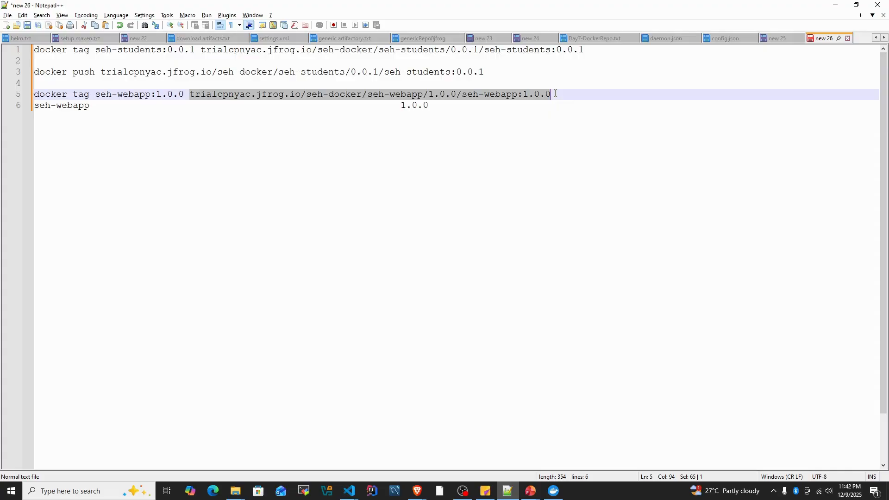
left_click(555, 93)
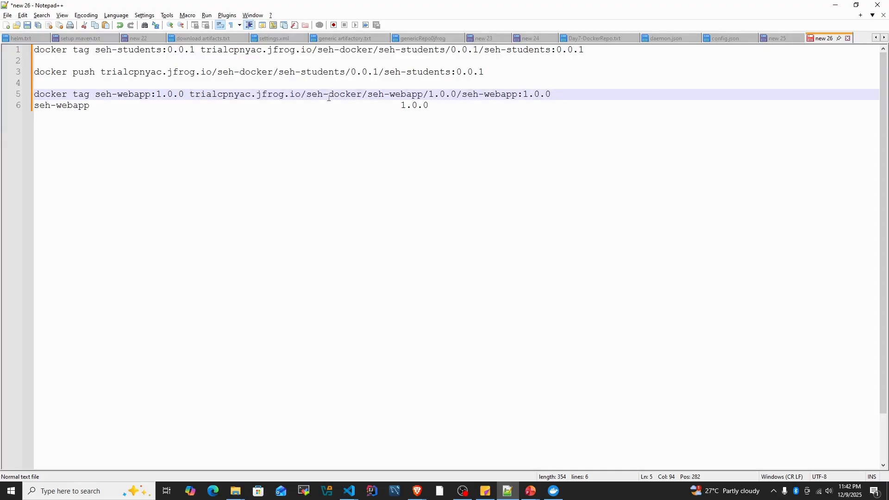
left_click_drag(307, 97, 1, 93)
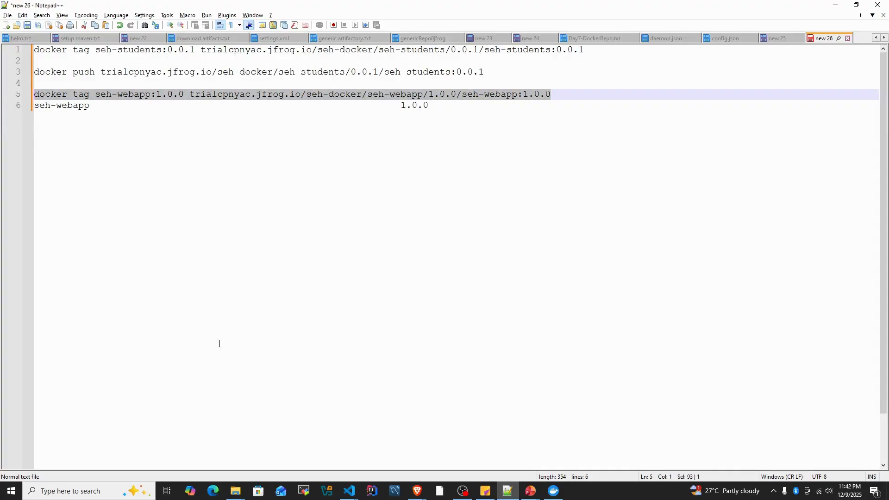
mouse_move(350, 490)
left_click(332, 446)
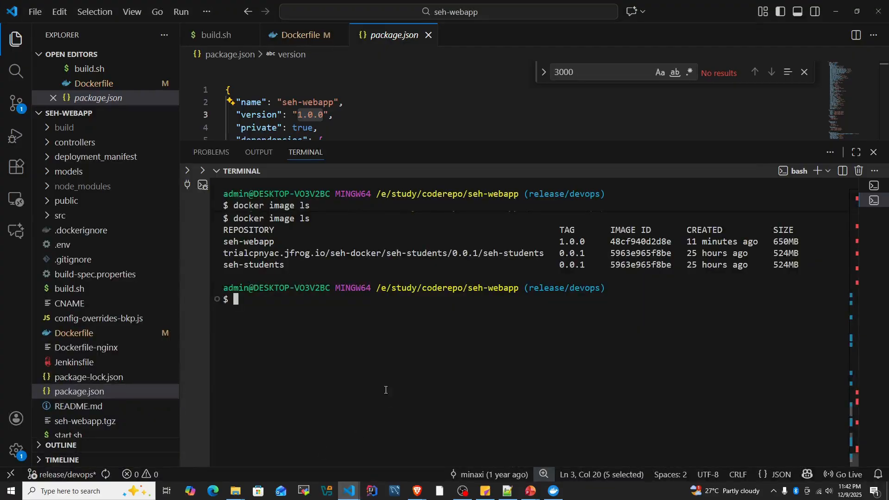
key("ctrl+v")
key("Return")
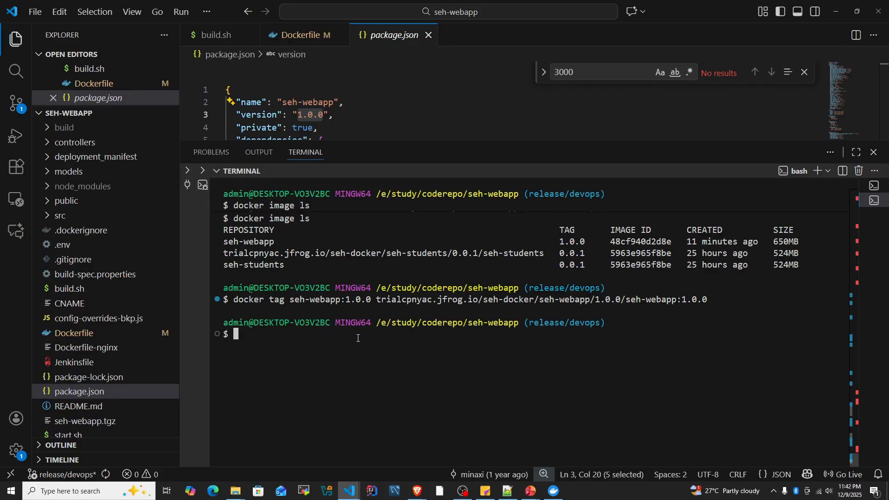
- List the local images with docker images and compare the seh-webapp entry with its JFrog-tagged counterpart
type("docke")
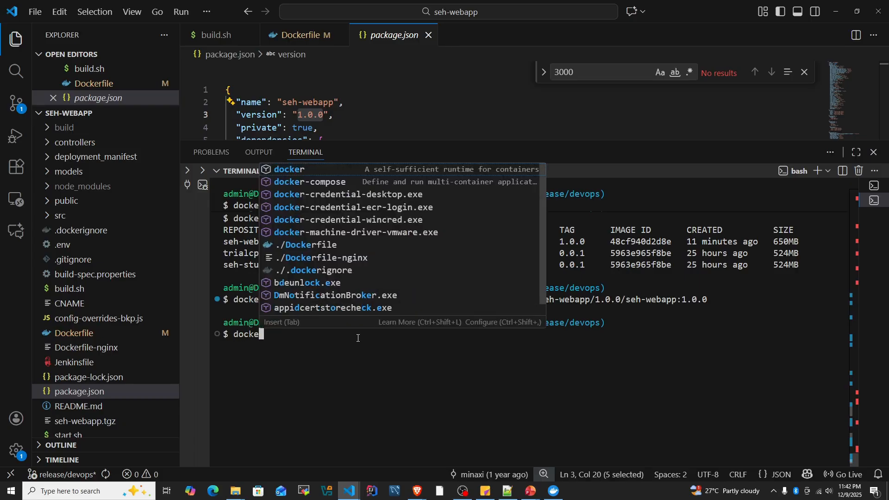
type("r images")
key("Return")
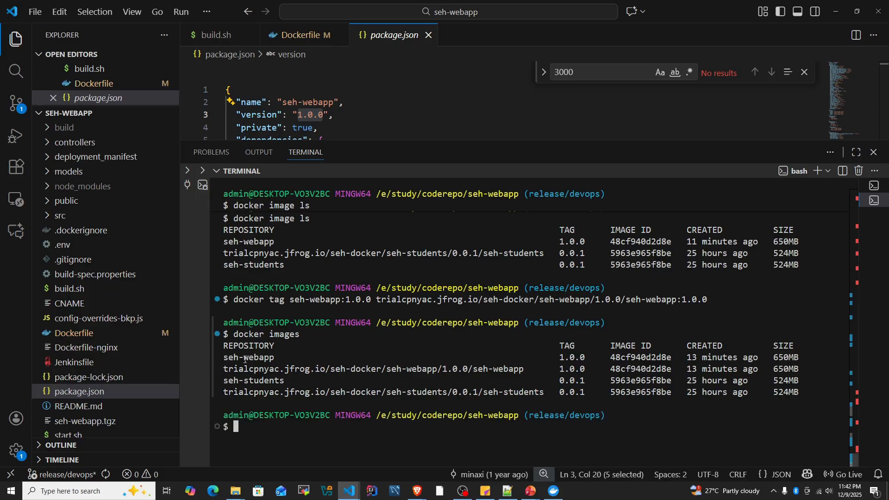
left_click_drag(223, 358, 279, 358)
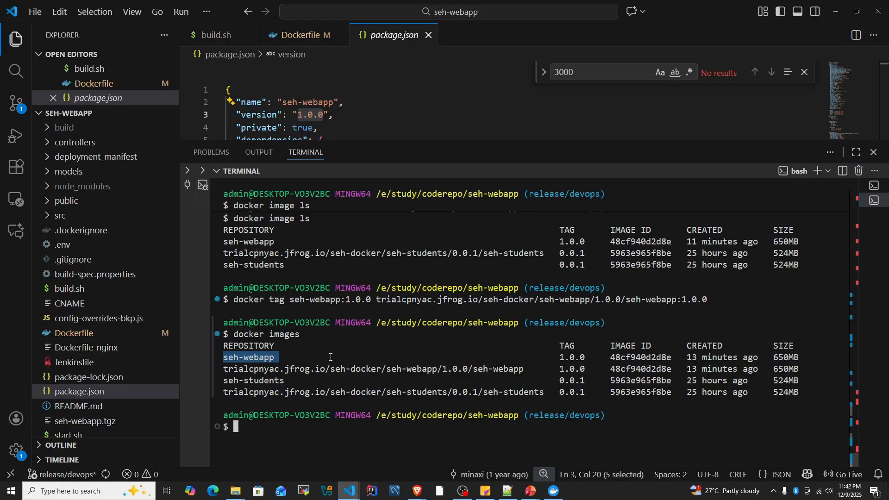
left_click_drag(315, 369, 484, 370)
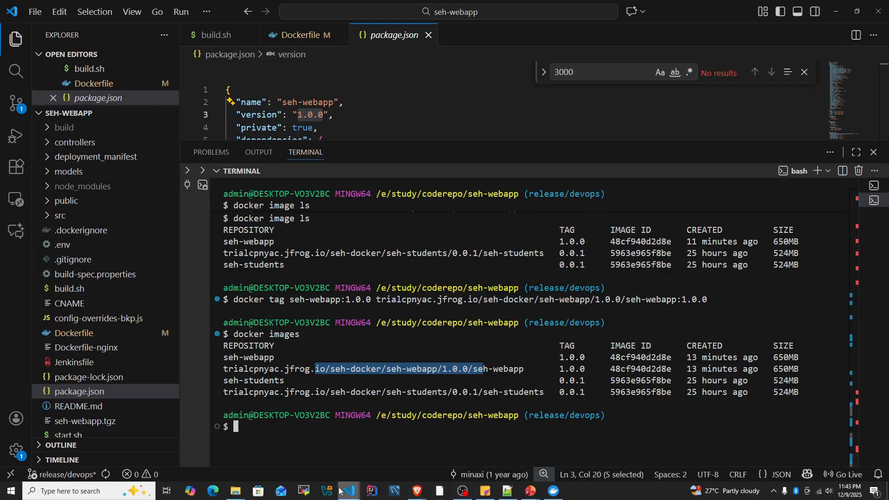
- Run docker push trialcpnyac.jfrog.io/seh-docker/seh-webapp/1.0.0/seh-webapp:1.0.0 in the terminal, copying the image path from line 5 of the Notepad++ notes
type("dock")
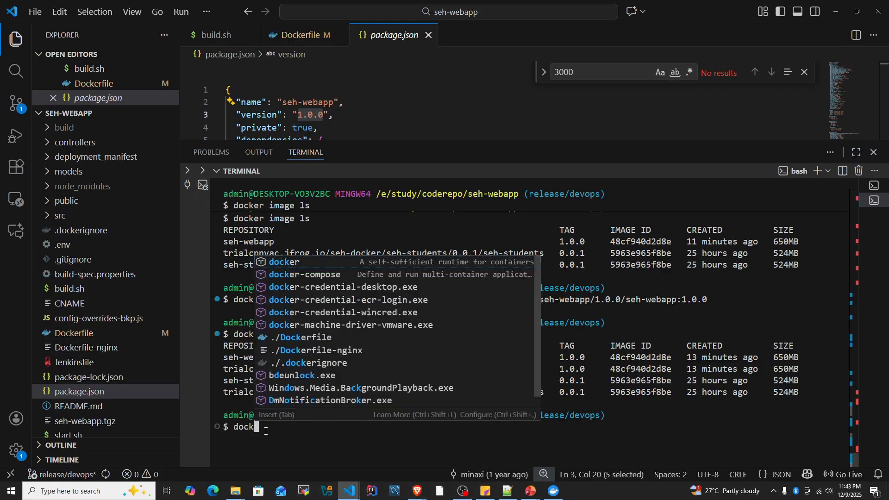
type("er push")
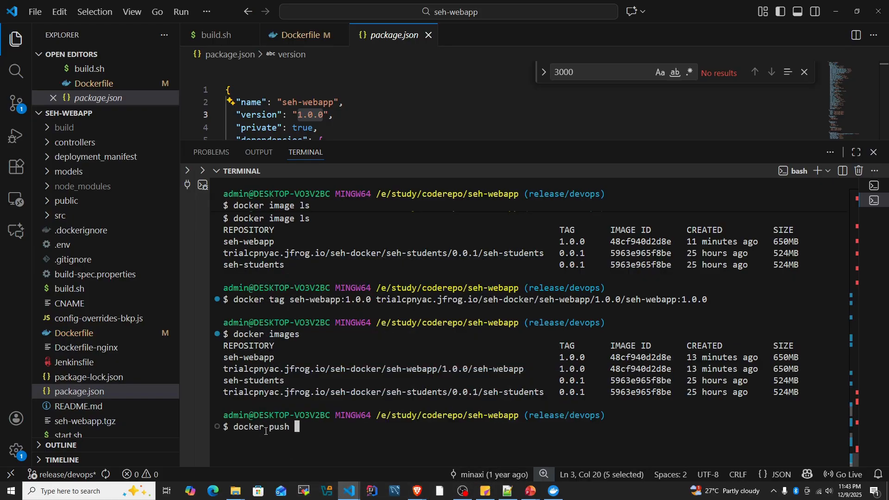
left_click(507, 491)
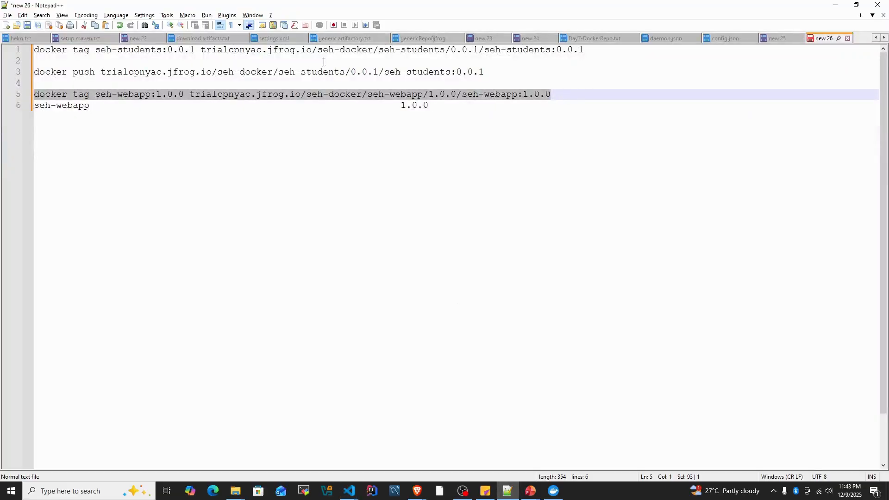
left_click(245, 86)
left_click_drag(189, 95, 574, 94)
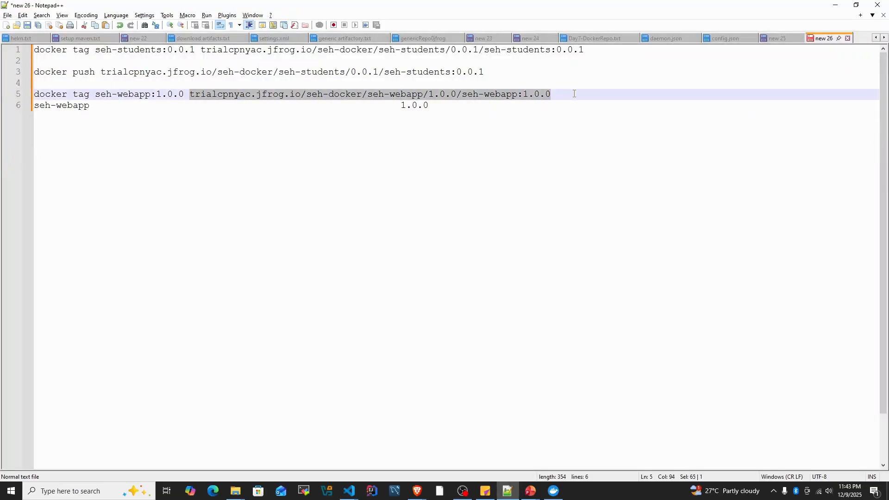
key("ctrl+c")
key("alt+Tab")
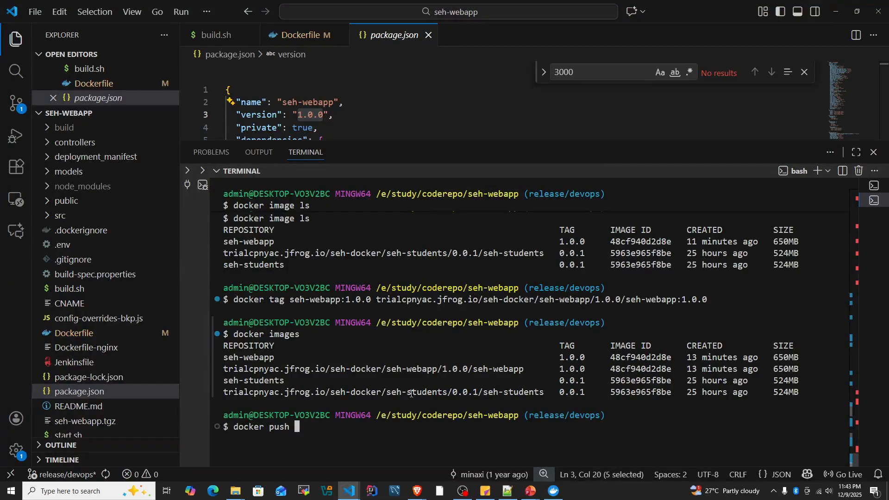
key("ctrl+v")
key("Return")
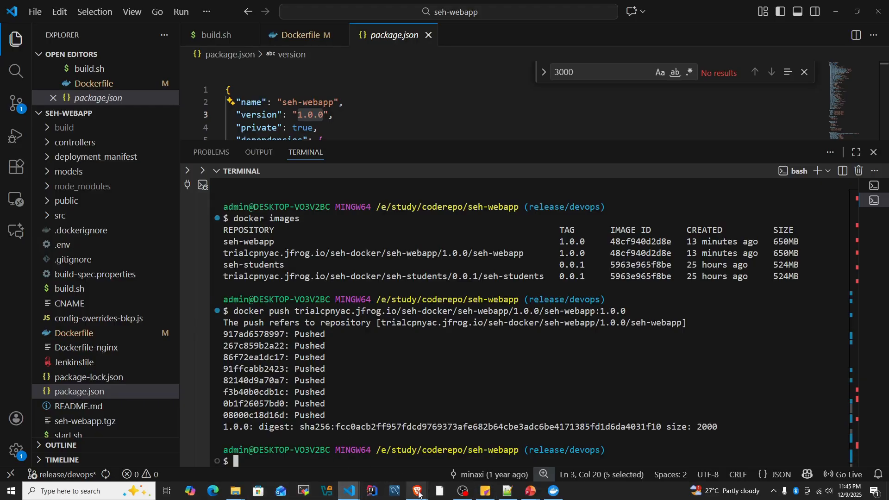
- Switch to the JFrog Artifacts page in the browser and refresh the seh-docker repository tree
mouse_move(417, 492)
left_click(374, 461)
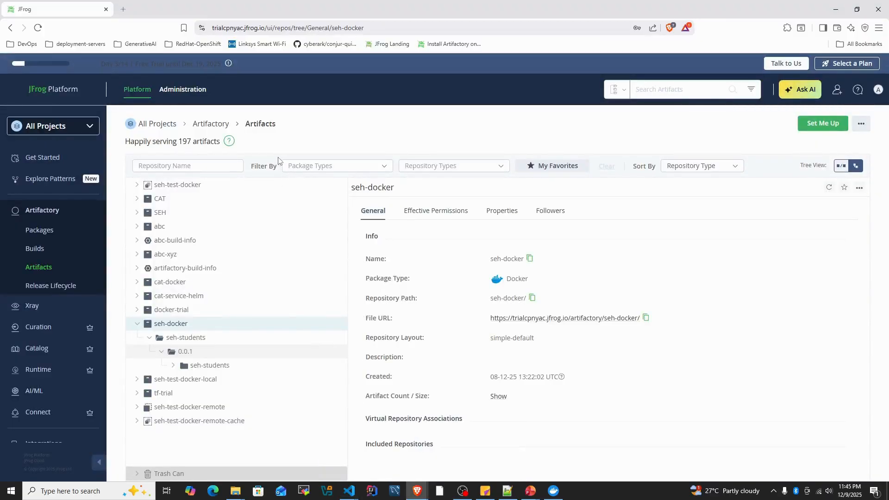
right_click(187, 324)
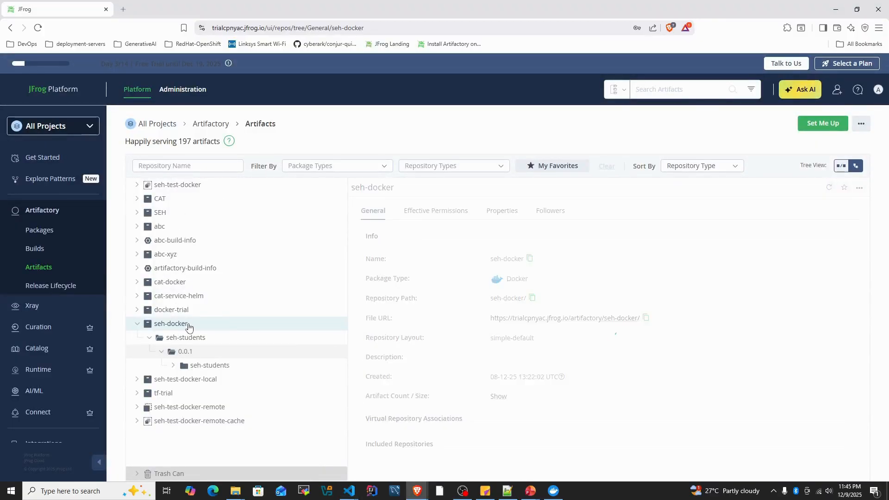
left_click(215, 441)
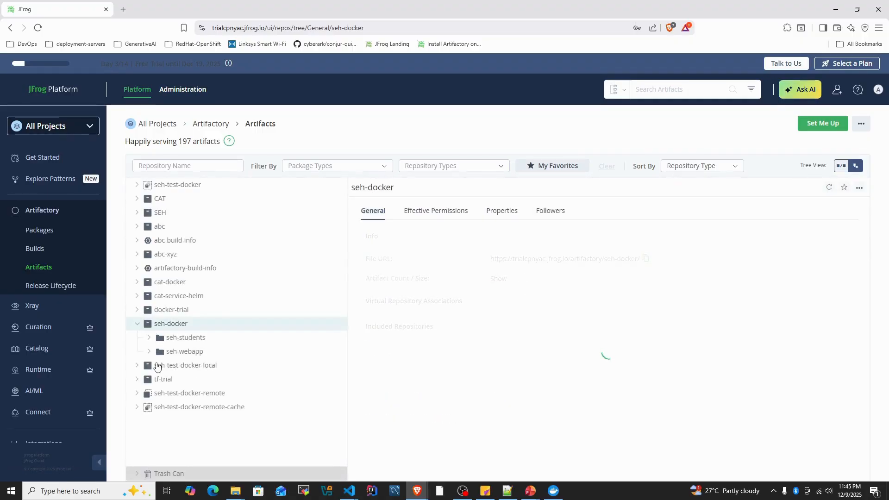
left_click(162, 325)
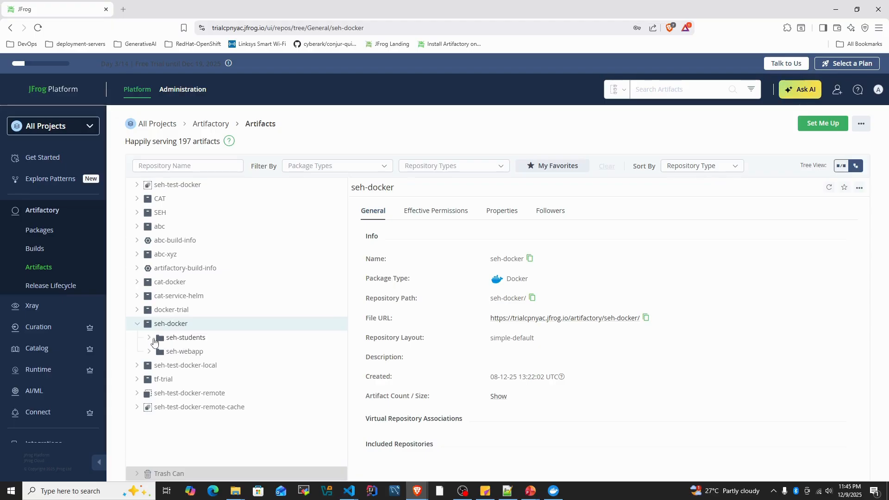
- Expand seh-students 0.0.1 and seh-webapp 1.0.0 under seh-docker and examine their image folders and files
left_click(185, 340)
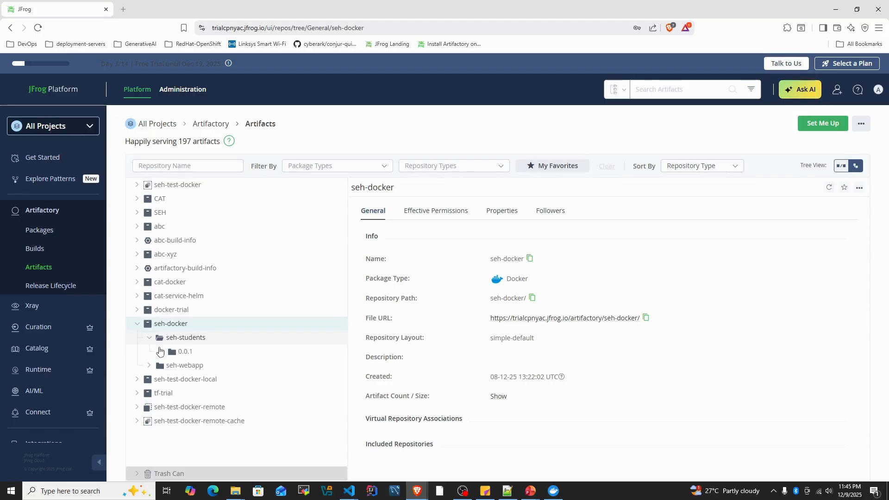
left_click(184, 365)
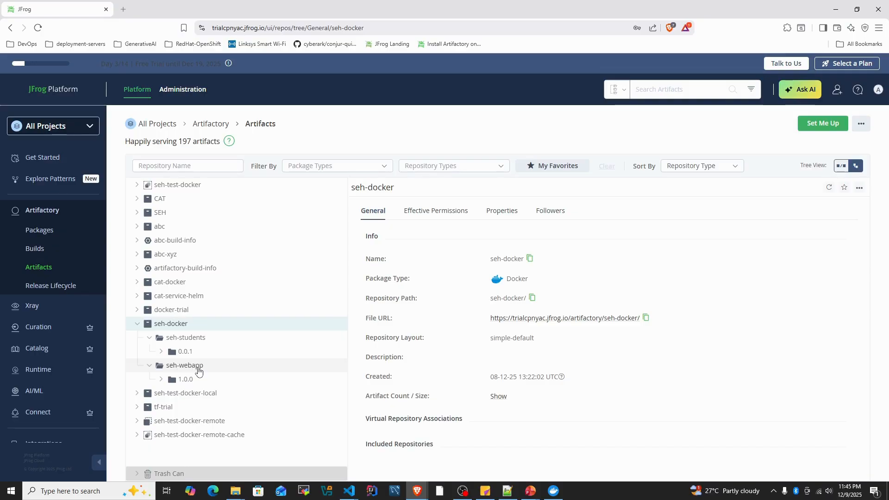
left_click(161, 352)
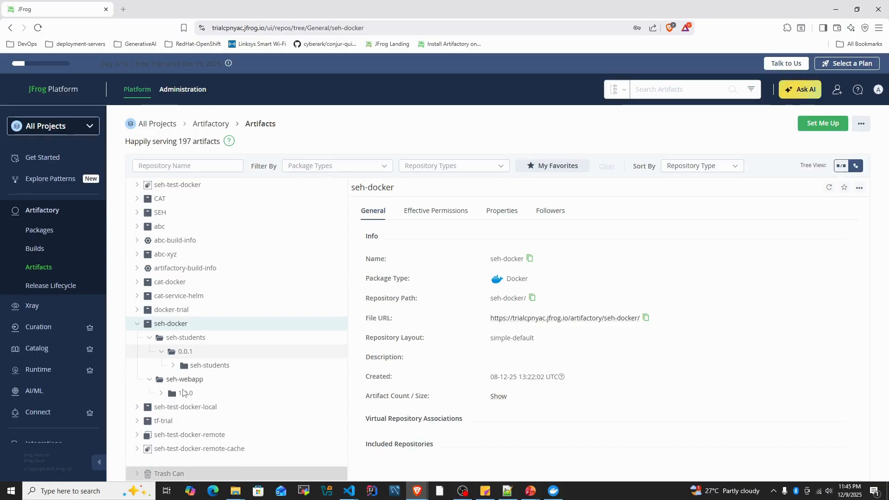
left_click(162, 393)
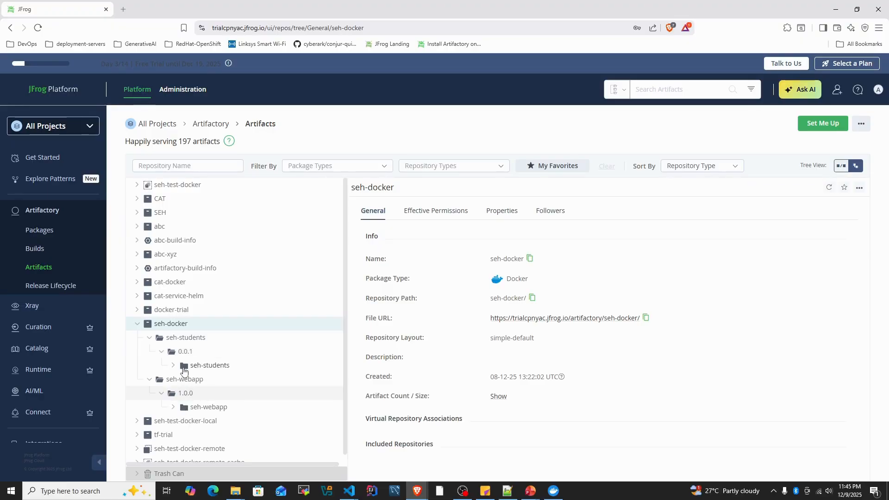
left_click(174, 366)
scroll(278, 367, "down", 3)
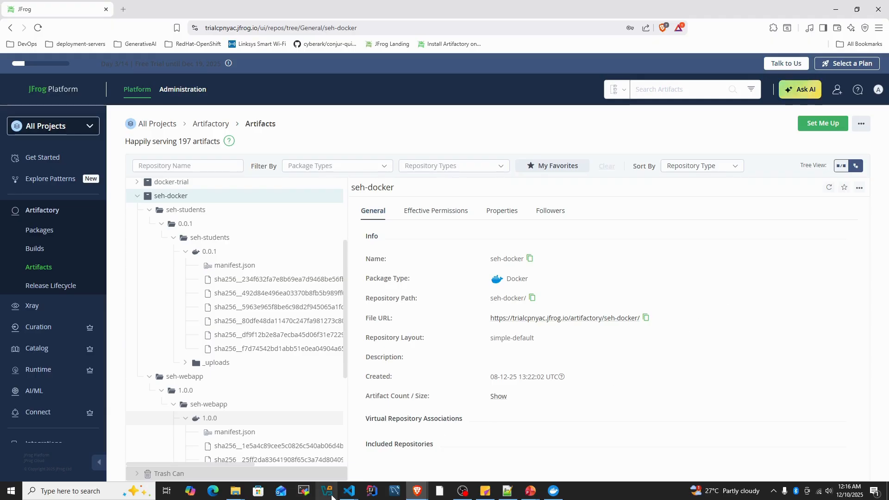
- Switch to VS Code and list the local images with docker image ls in the terminal
mouse_move(349, 490)
left_click(304, 451)
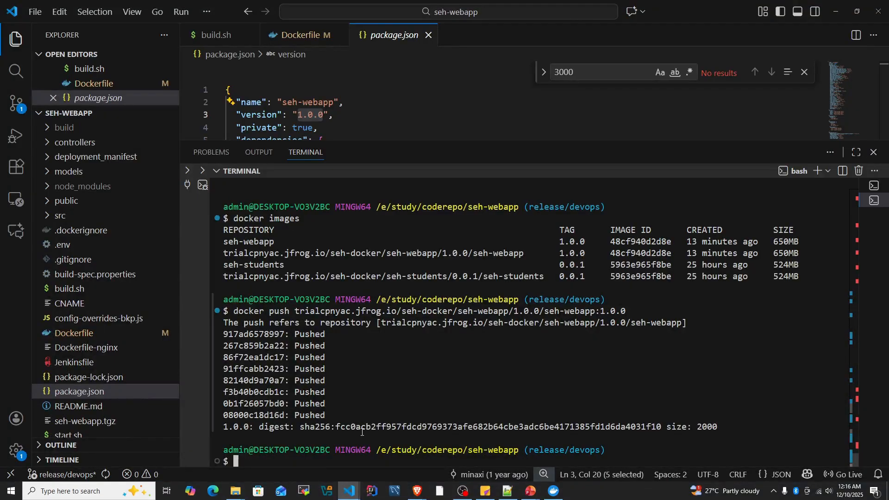
type("docker image")
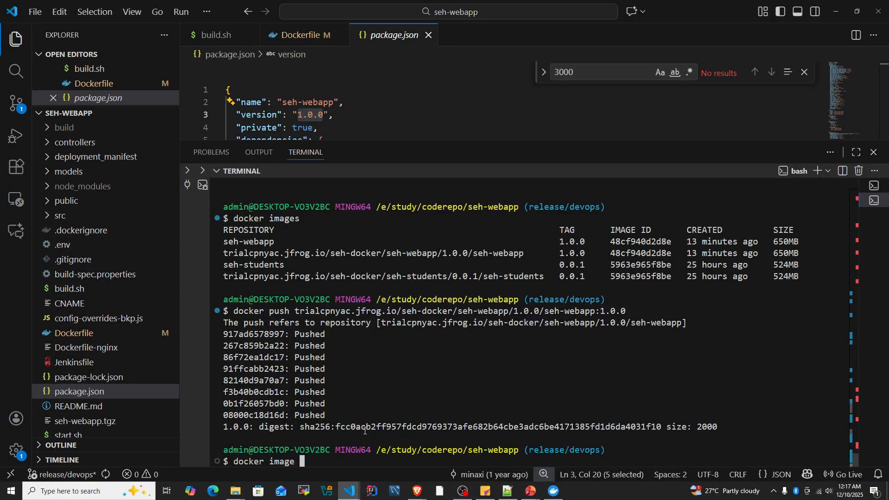
type(" ls")
key("Return")
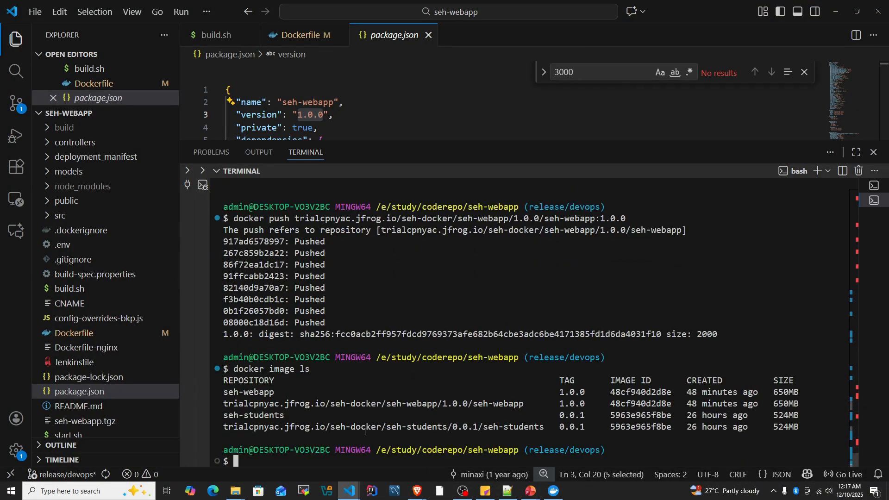
- Force-remove the local seh-webapp image and its JFrog tag with docker rmi -f 48cf940d2d8e
type("docker ")
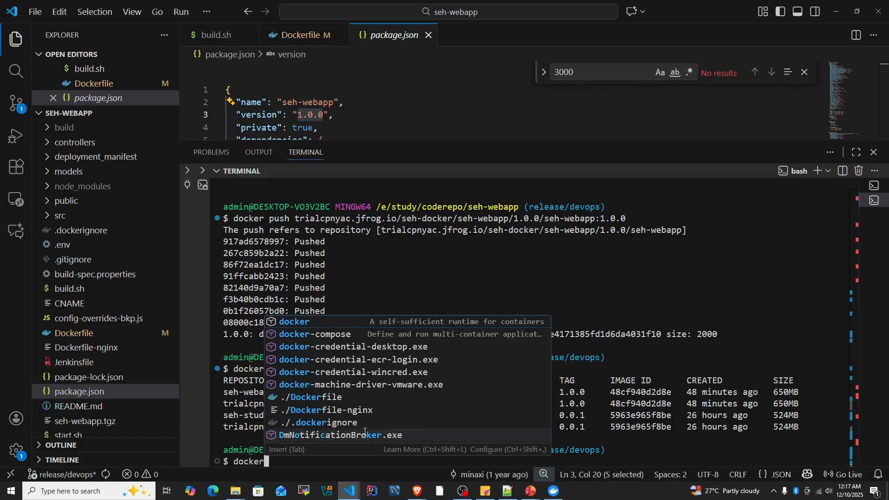
type("rm")
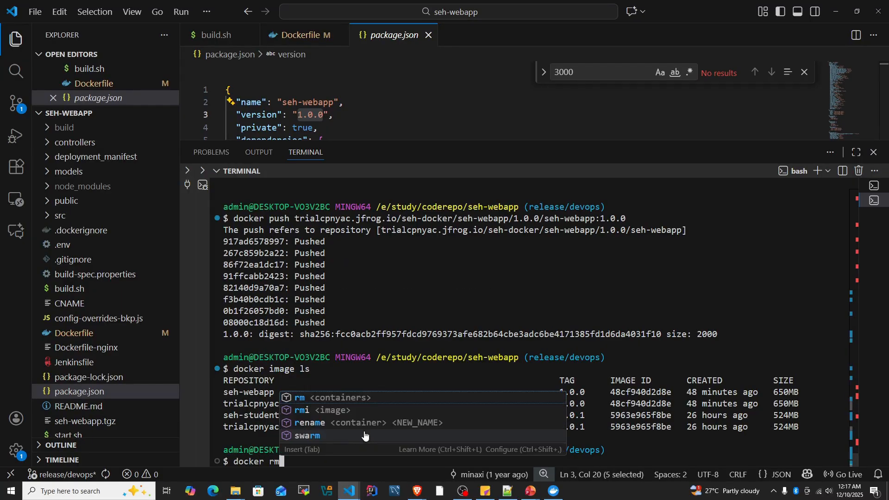
type("i -f")
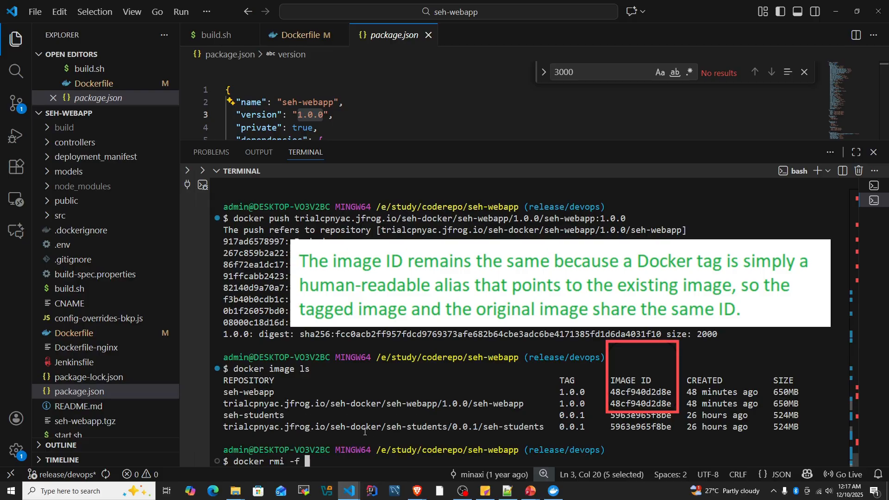
double_click(633, 396)
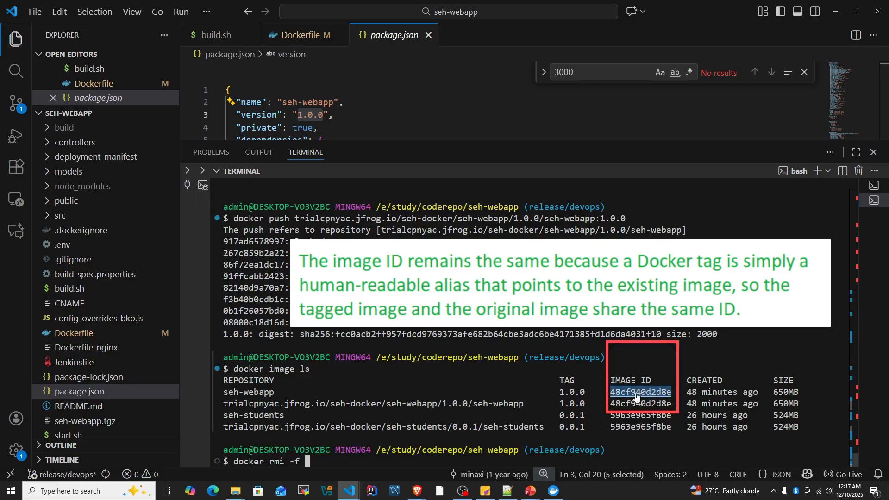
key("ctrl+c")
key("ctrl+v")
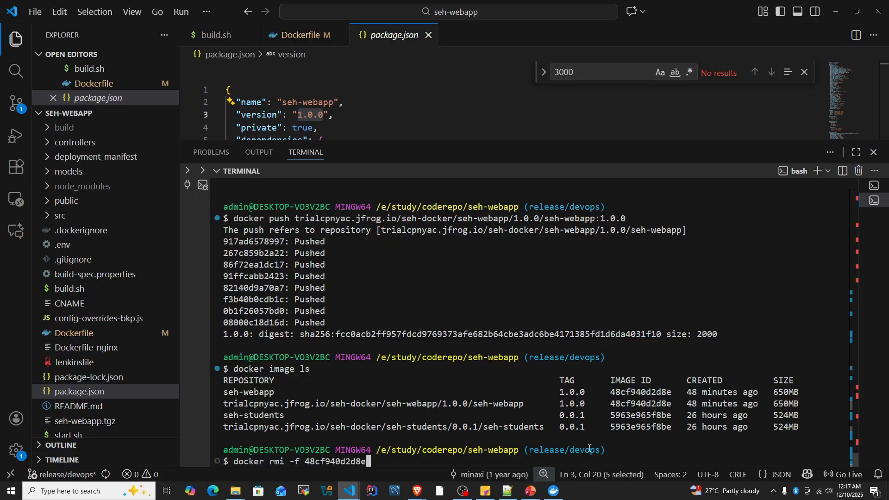
key("Return")
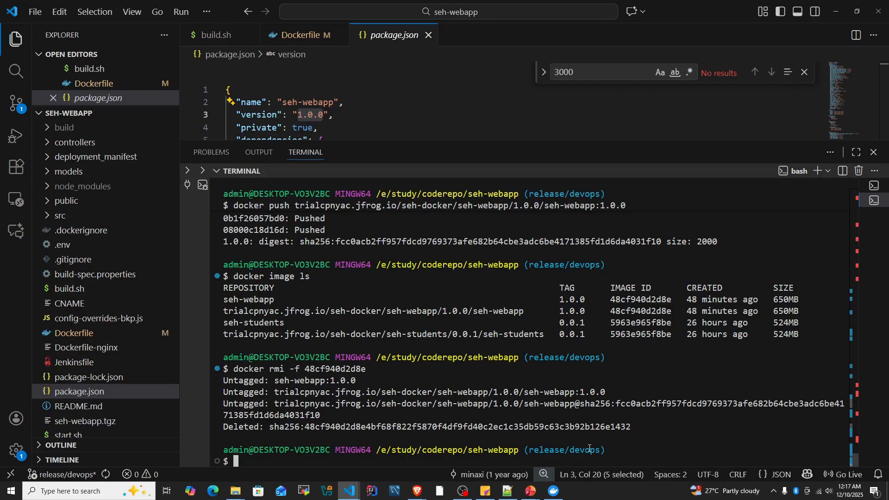
- Switch to JFrog and copy the docker pull command template from the seh-docker repository's Docker client setup
key("alt+Tab")
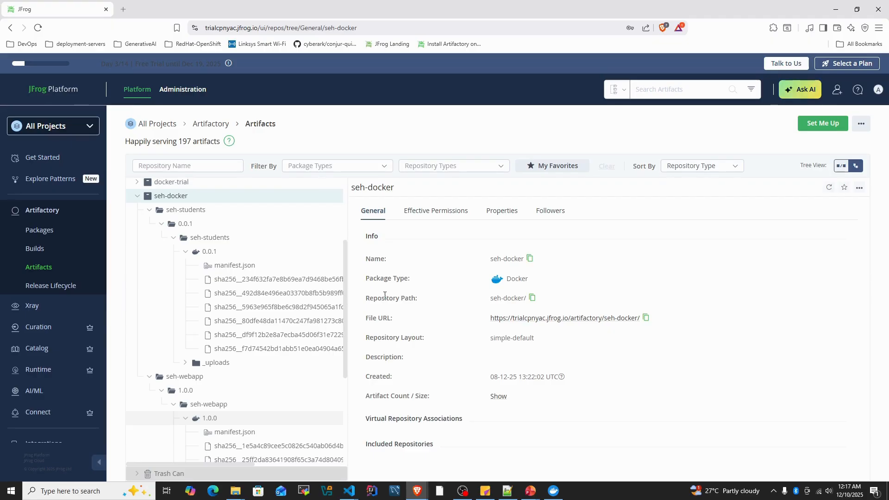
left_click(822, 124)
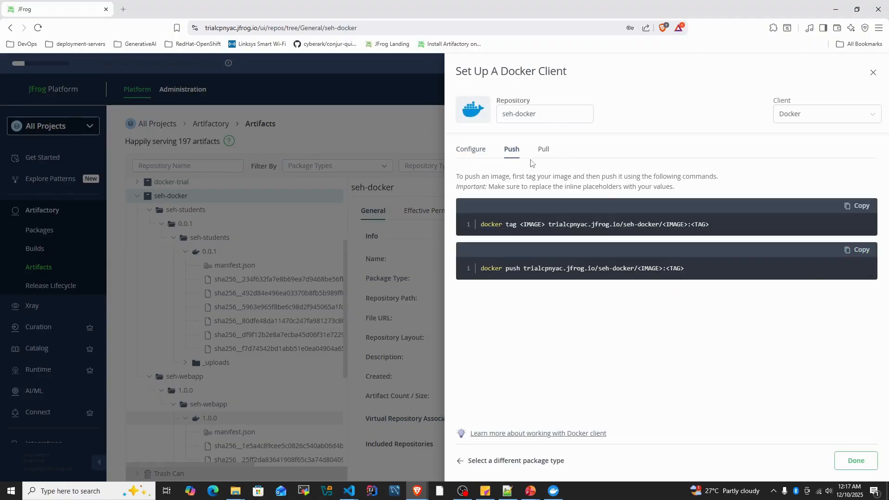
left_click(540, 149)
left_click(856, 196)
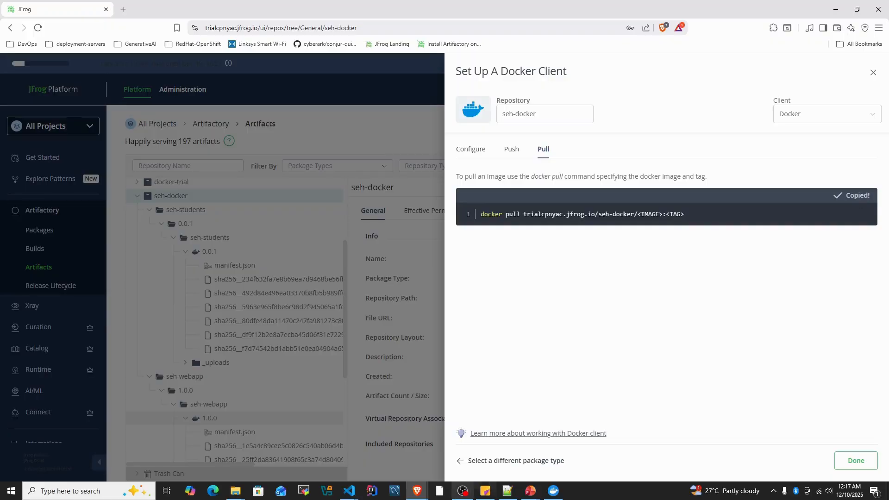
- Paste the pull template on line 8 of the Notepad++ notes and complete its image path as trialcpnyac.jfrog.io/seh-docker/seh-webapp/1.0.0/seh-webapp:1.0.0
left_click(506, 491)
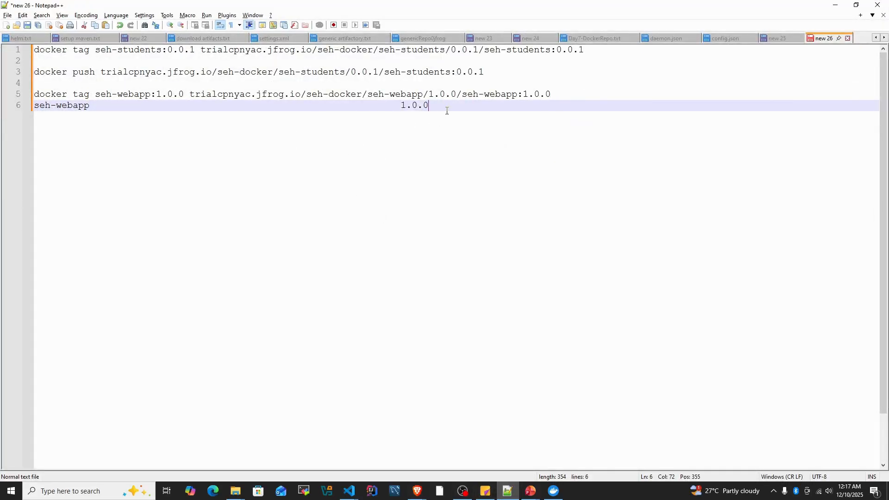
key("Return")
key("Return")
key("ctrl+v")
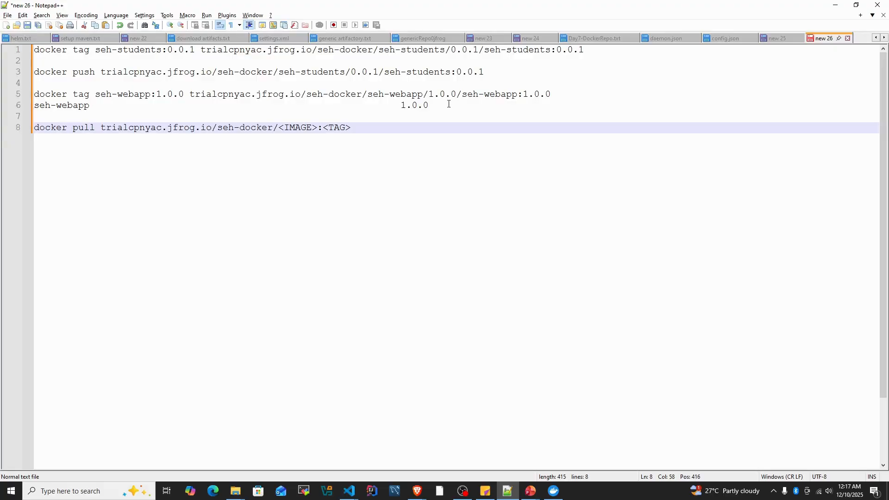
left_click_drag(571, 90, 96, 94)
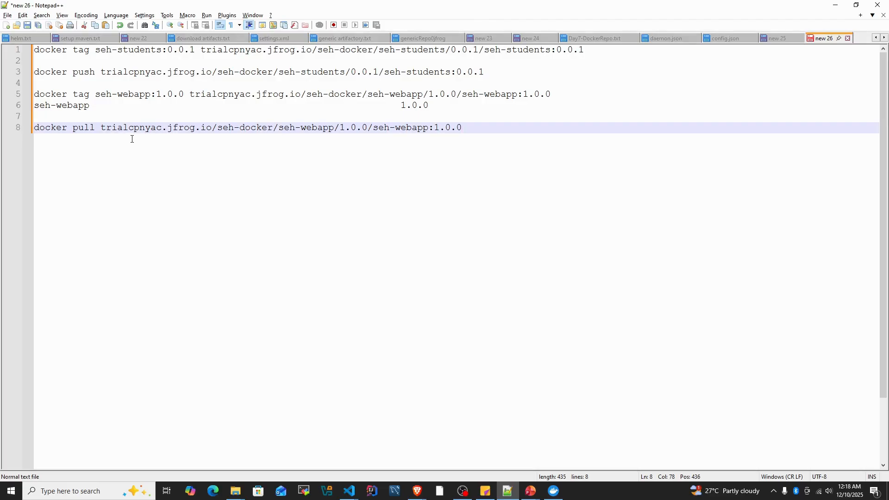
- Copy the completed line 8 command and run docker pull trialcpnyac.jfrog.io/seh-docker/seh-webapp/1.0.0/seh-webapp:1.0.0 in the VS Code terminal
left_click_drag(103, 127, 26, 130)
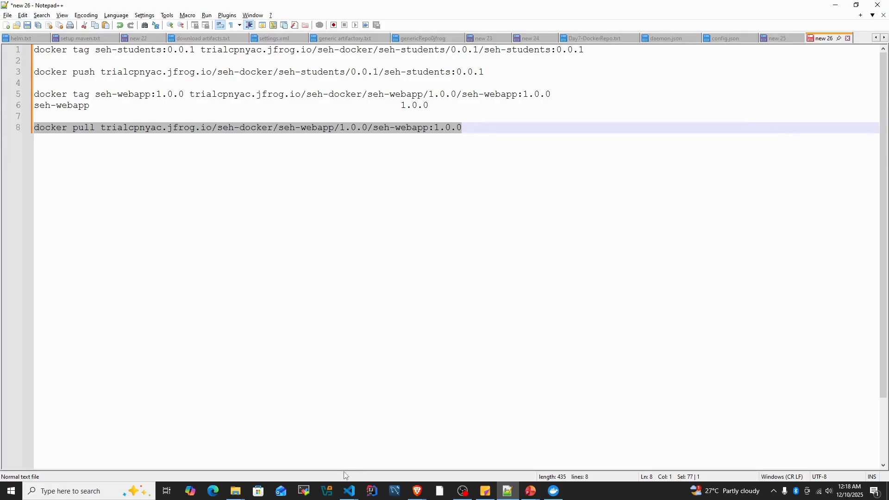
mouse_move(349, 490)
left_click(303, 451)
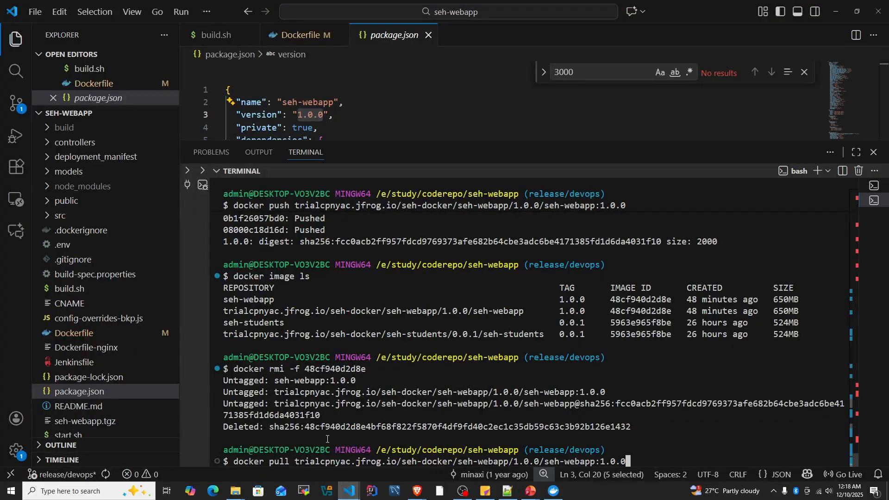
key("Return")
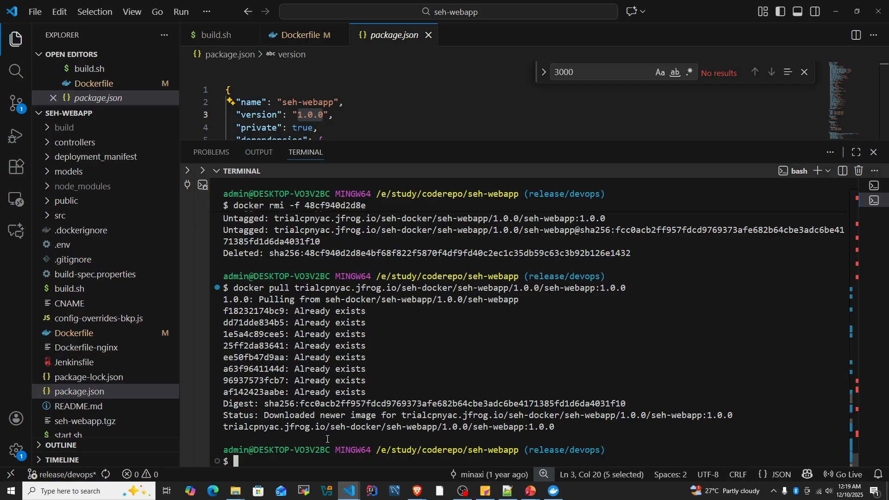
- List the local Docker images with docker image ls and highlight the JFrog seh-webapp repository entry
type("dock")
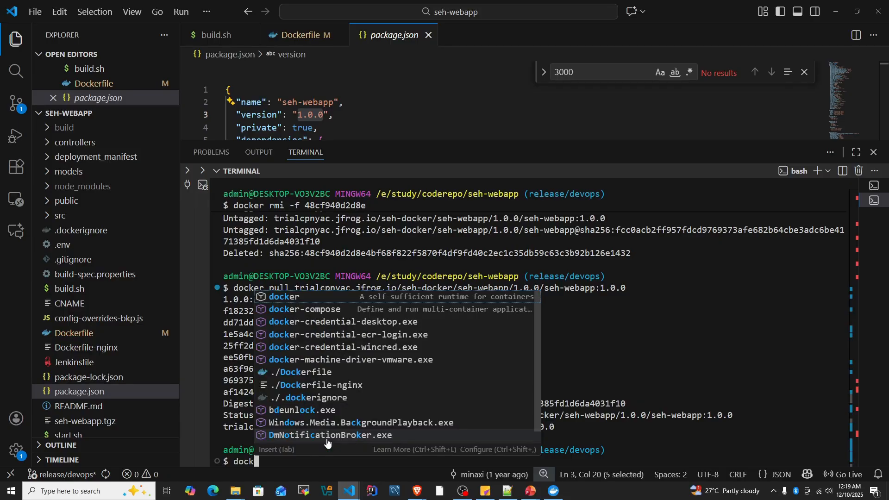
type("er image ls")
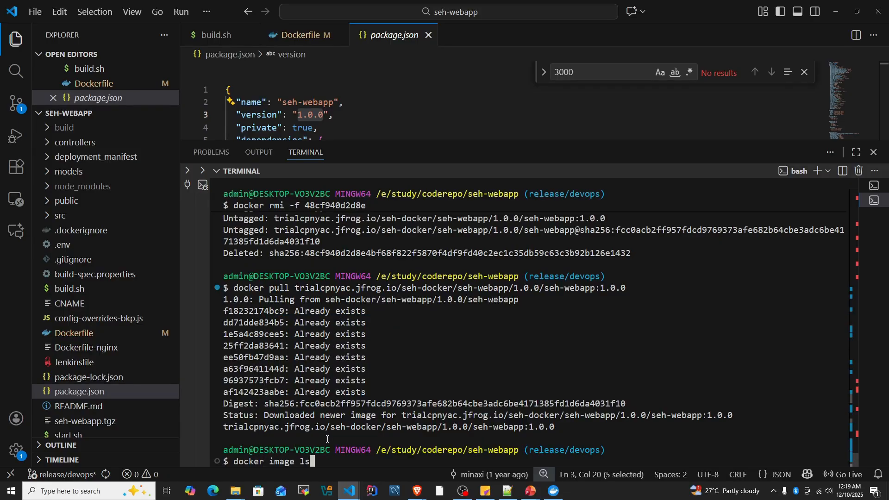
key("Return")
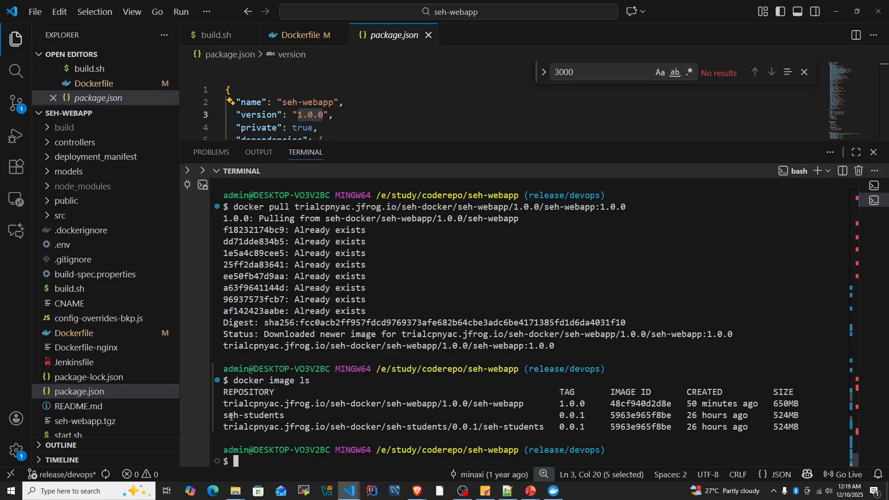
left_click_drag(224, 403, 523, 405)
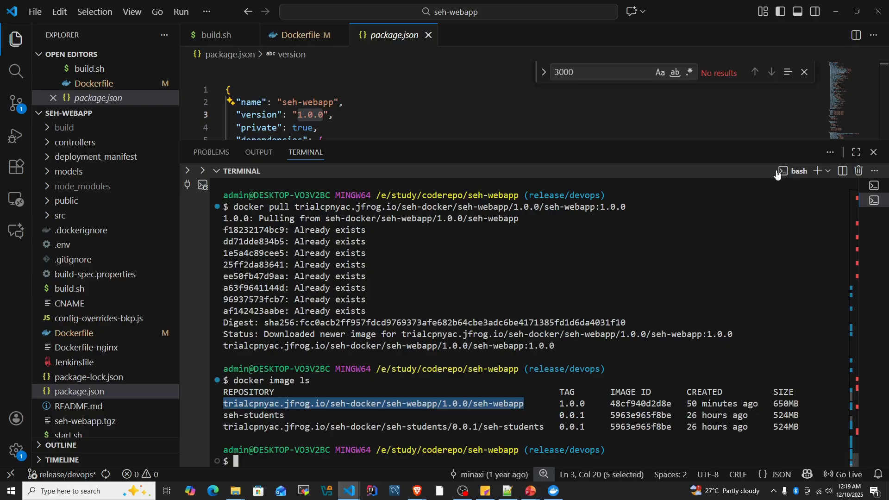
- Switch to JFrog, set the seh-docker setup client to Podman, and highlight its pull command template
key("alt+Tab")
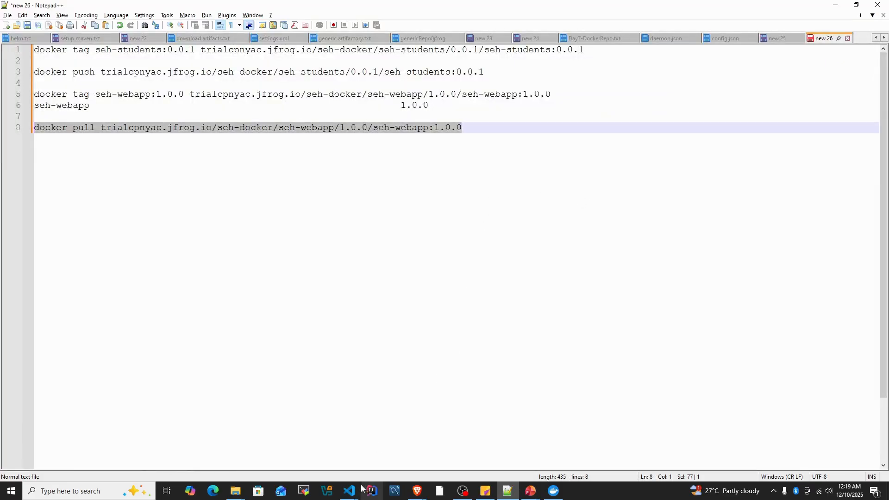
left_click(368, 459)
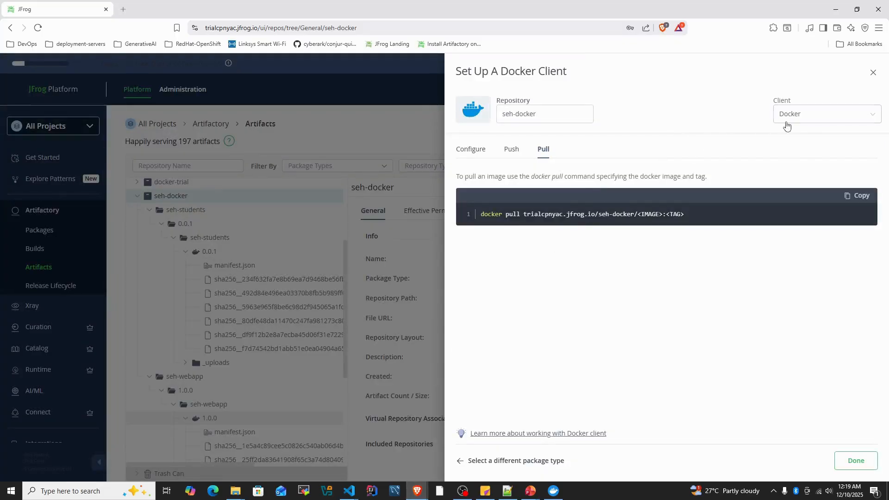
left_click(802, 121)
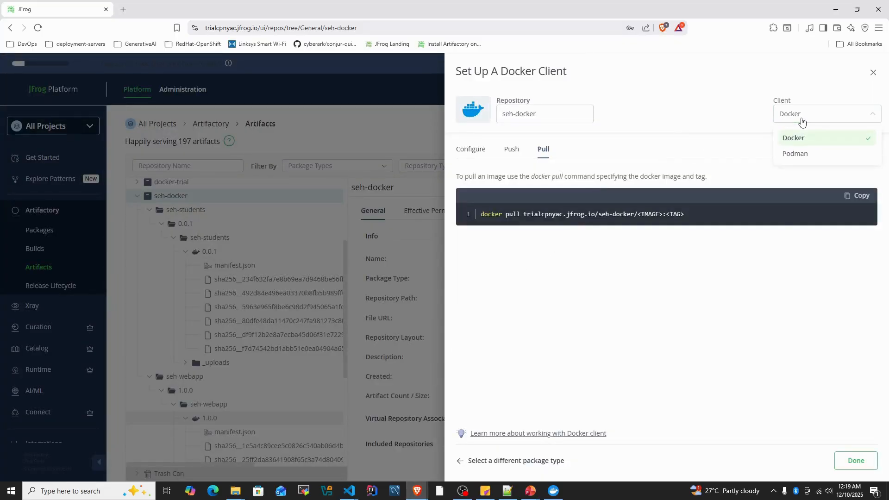
left_click(793, 158)
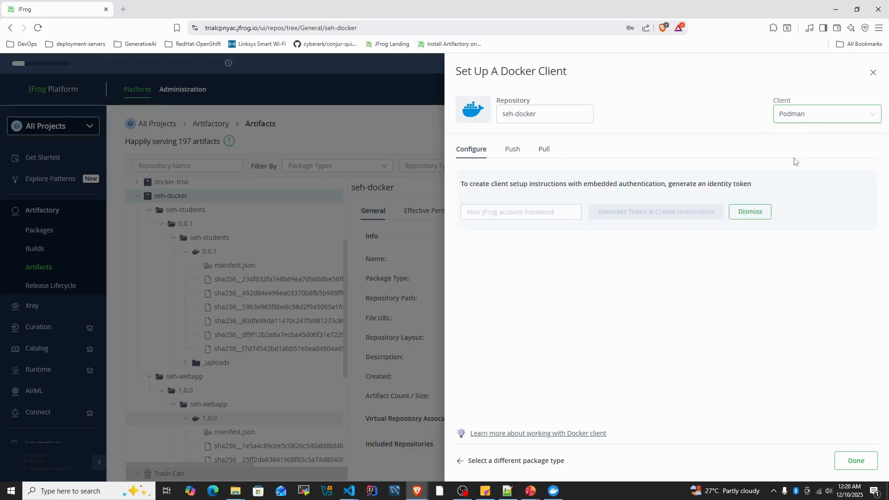
left_click(543, 157)
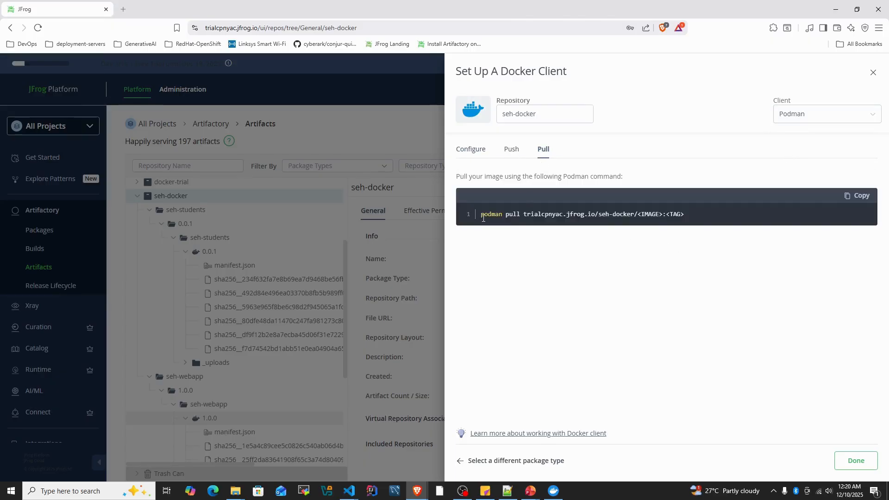
left_click_drag(481, 214, 701, 217)
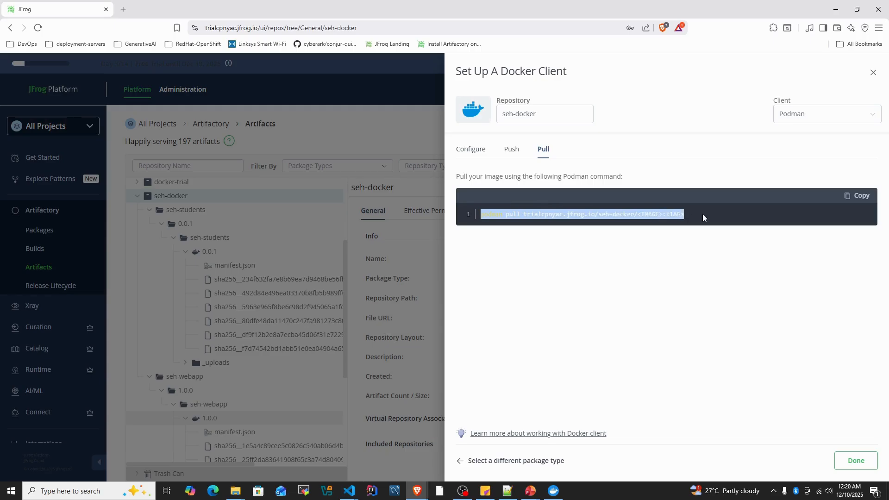